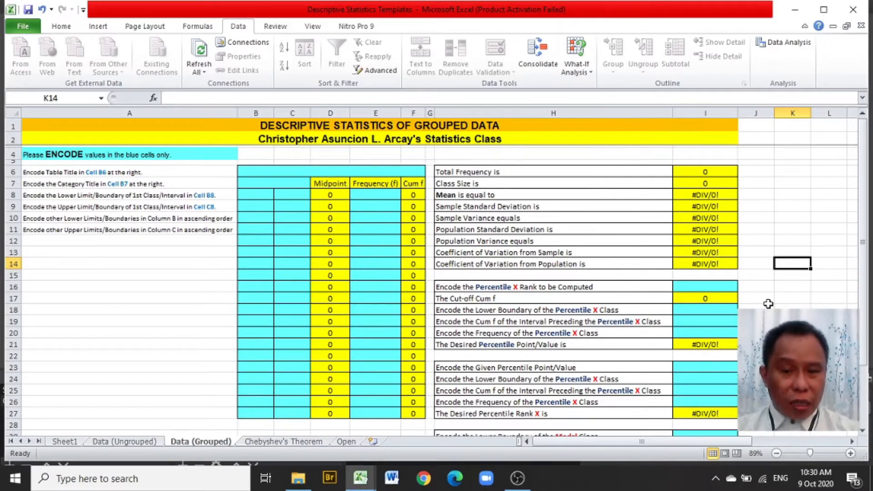
Step: Examine the grouped-data template's entry cells for the table title, first class limits and frequency
left_click(851, 441)
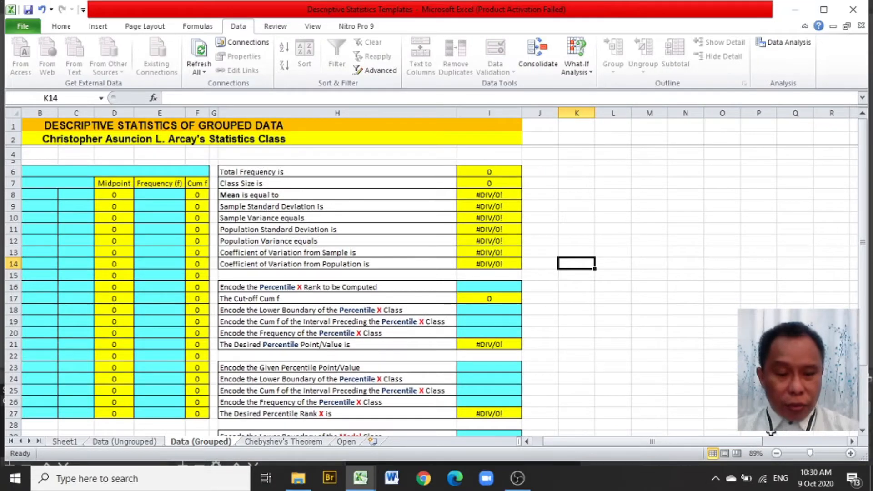
left_click_drag(666, 443, 652, 443)
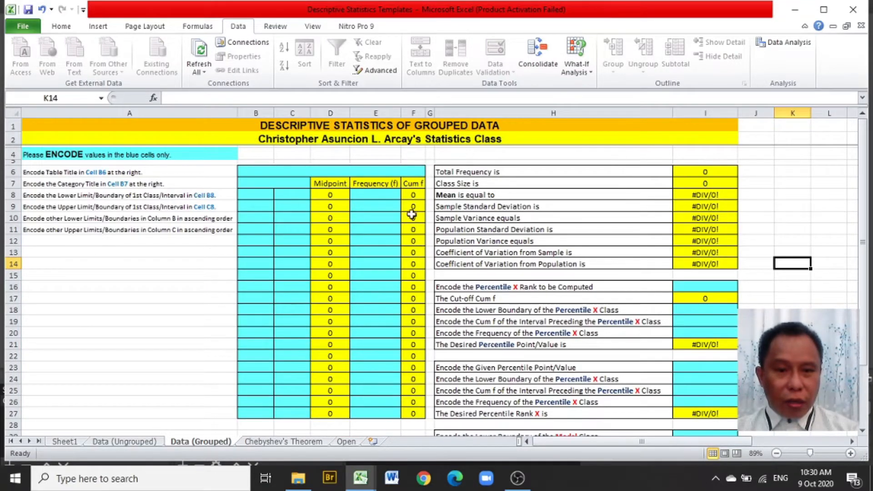
left_click(213, 154)
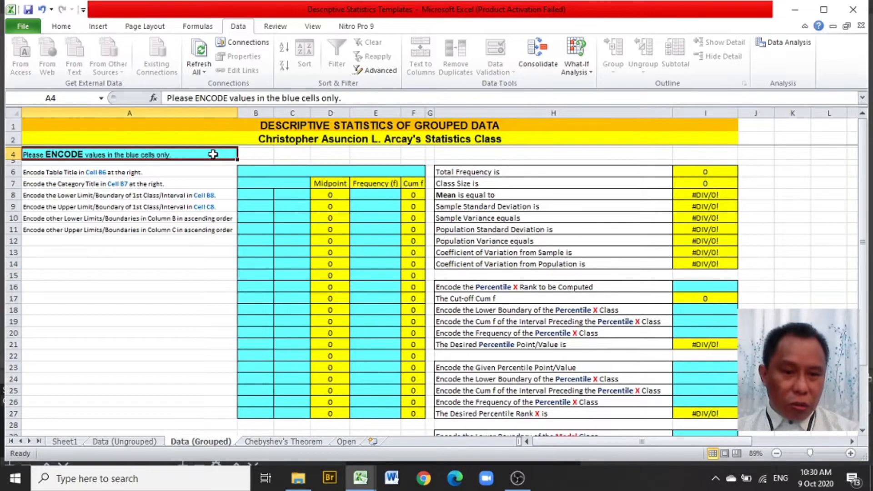
left_click(268, 172)
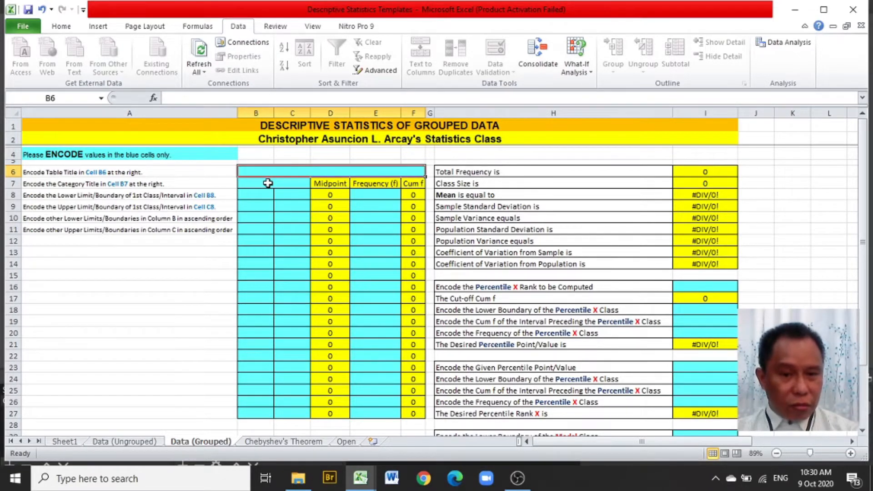
left_click(261, 195)
left_click(289, 196)
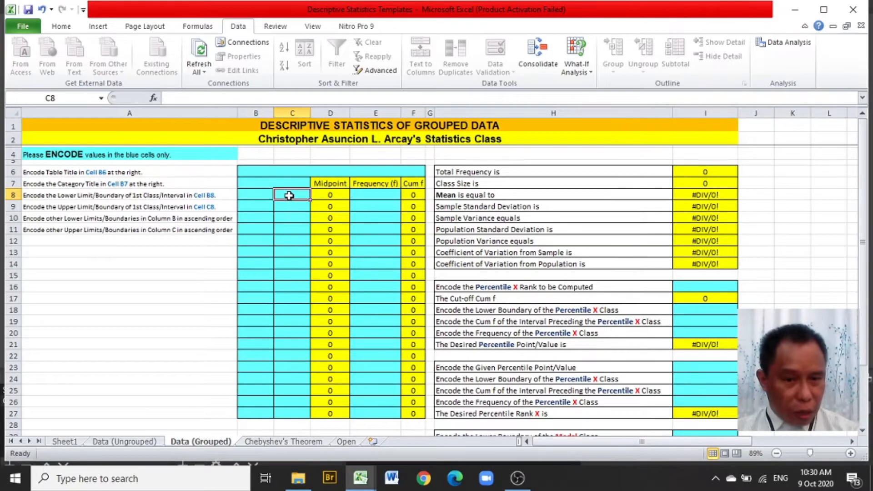
left_click(370, 193)
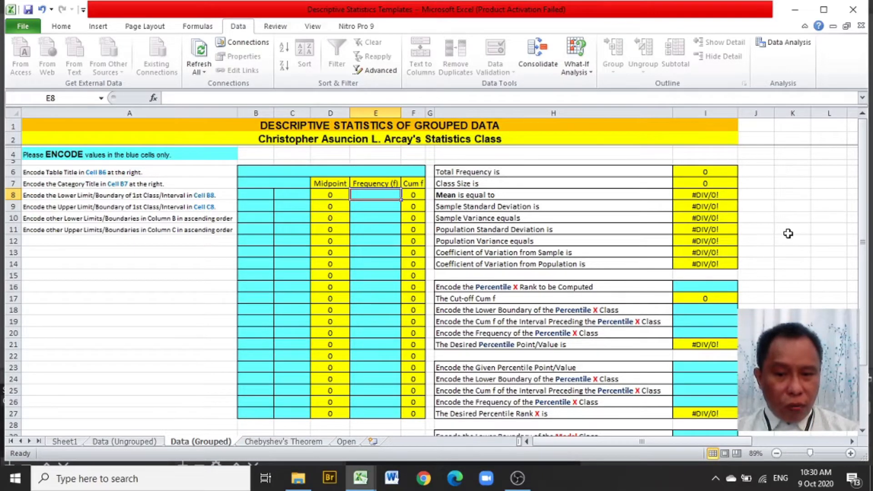
Step: Examine the percentile point, percentile rank and mode input blocks in column I, rows 16 to 33
left_click_drag(723, 287, 723, 345)
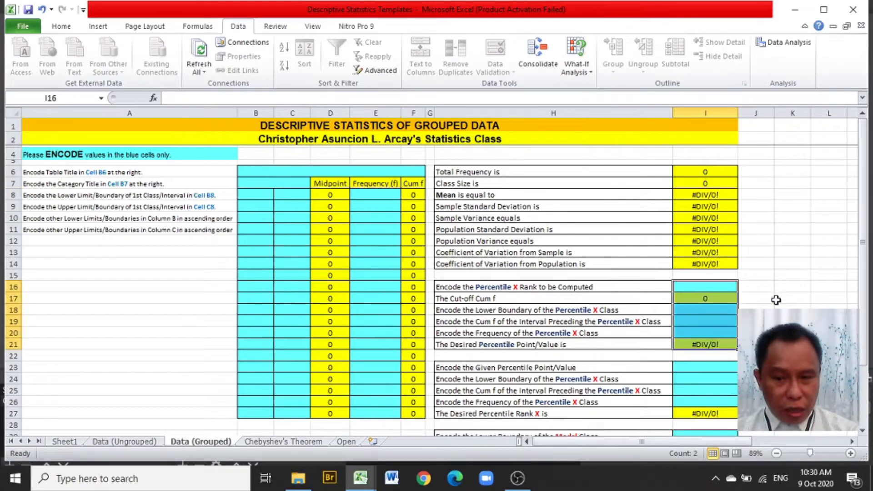
left_click(717, 286)
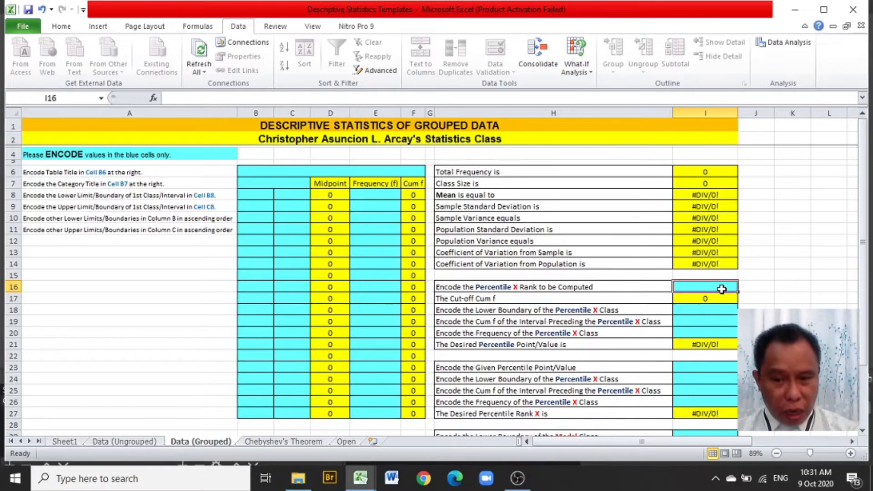
left_click(723, 309)
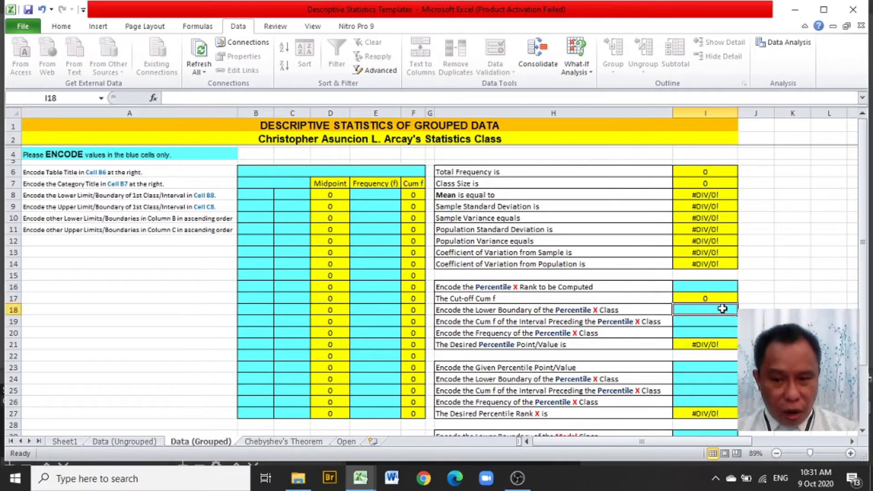
left_click(723, 322)
left_click(718, 334)
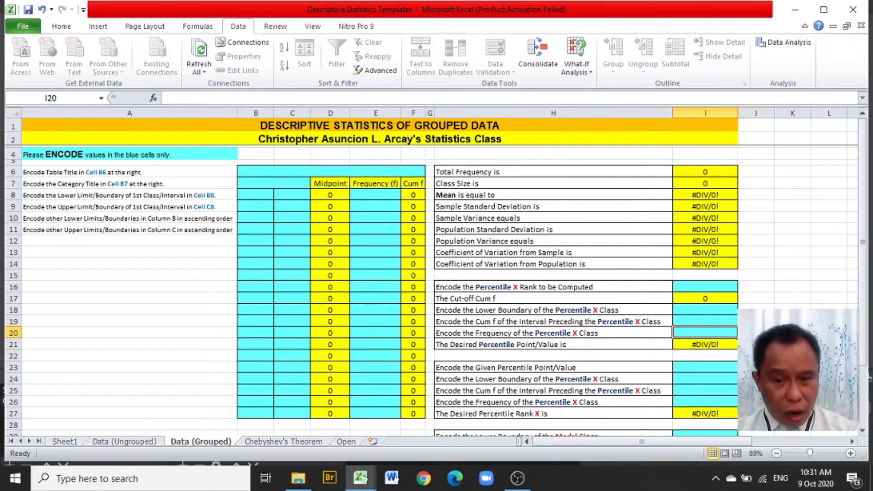
left_click(719, 367)
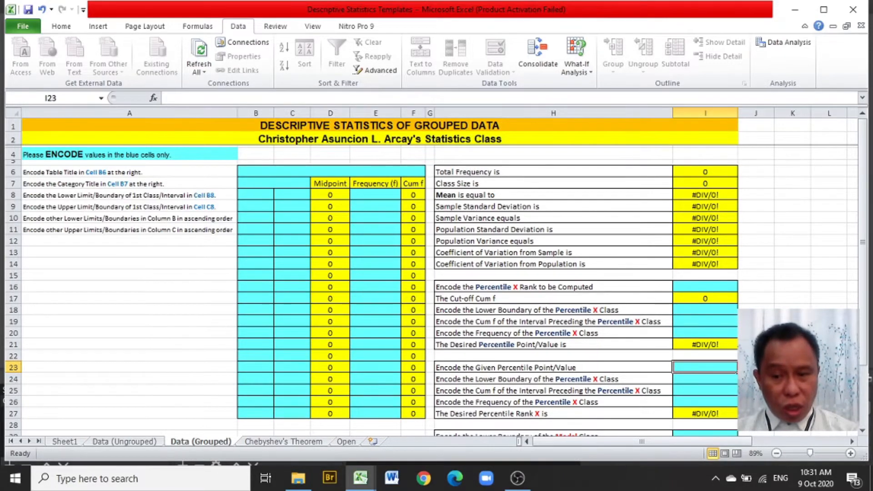
scroll(437, 273, "down", 3)
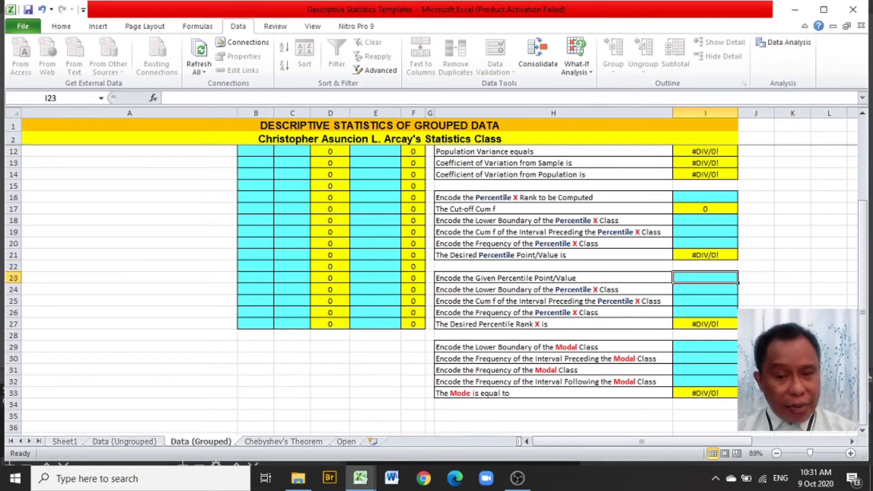
left_click_drag(718, 346, 721, 388)
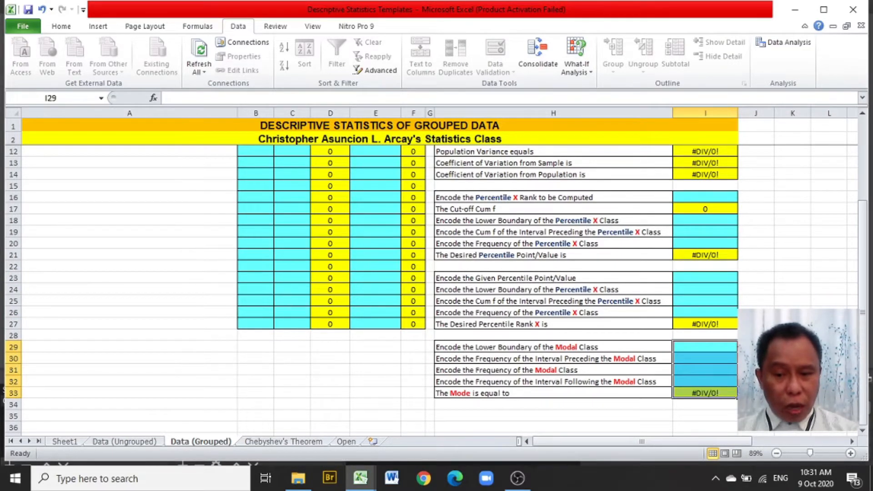
left_click(756, 359)
scroll(396, 287, "up", 3)
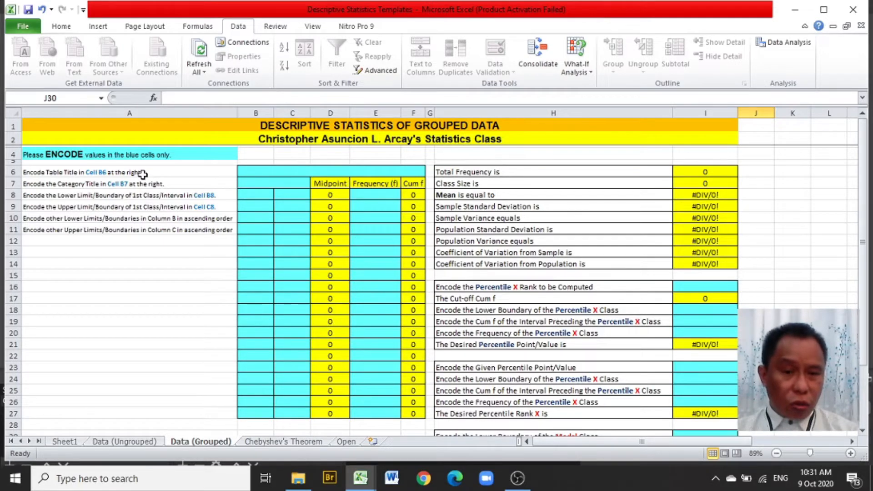
Step: Review the encoding instructions against title cell B6, category cell B7 and first class limit cells B8 and C8
left_click(209, 169)
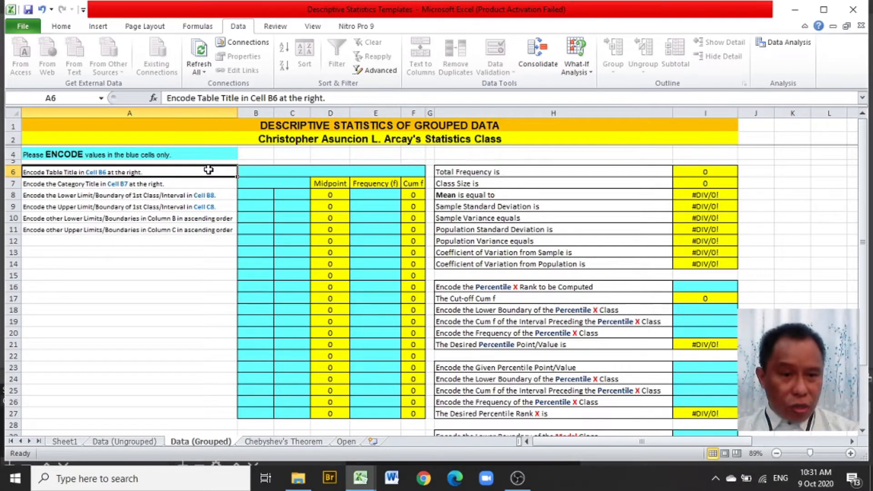
left_click(273, 173)
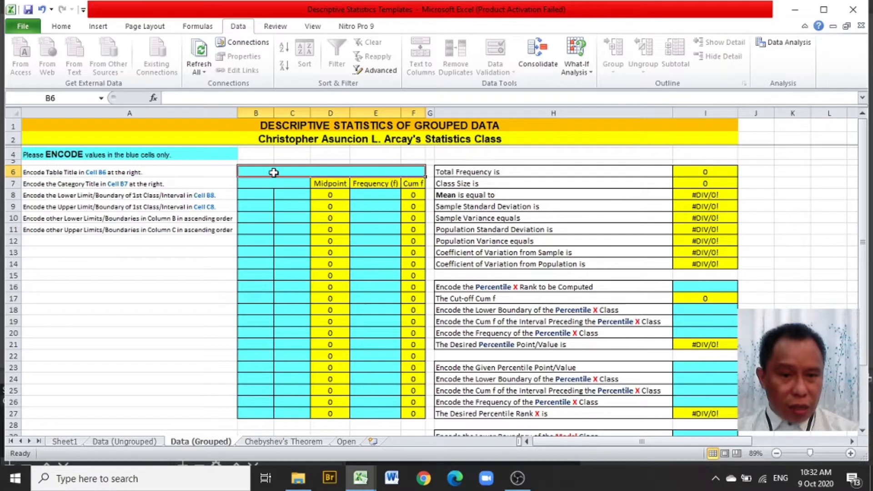
left_click(263, 185)
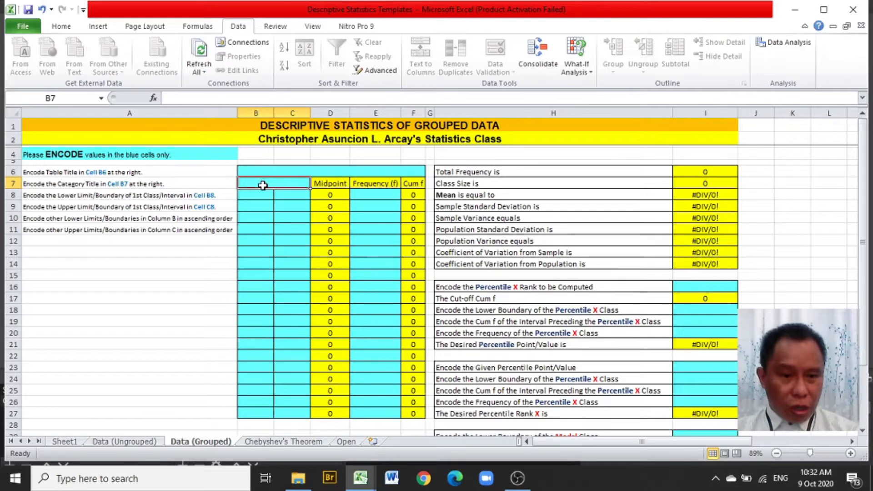
left_click(257, 198)
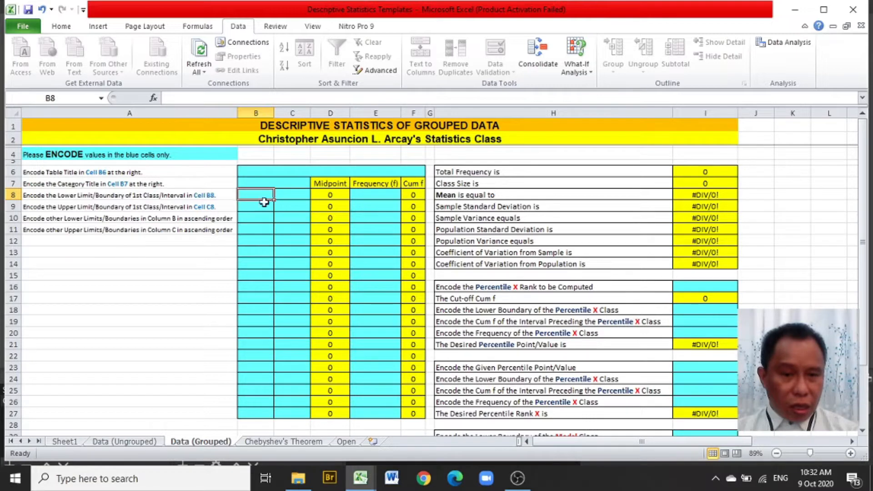
left_click(287, 194)
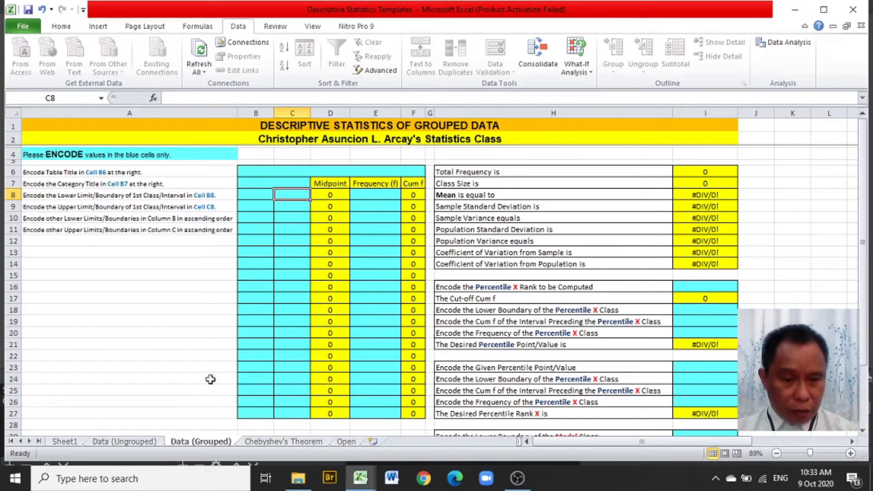
Step: Switch to the Statistics Data 1 workbook and check the frequency table's title in cell A1 of the Age FD sheet
left_click(356, 480)
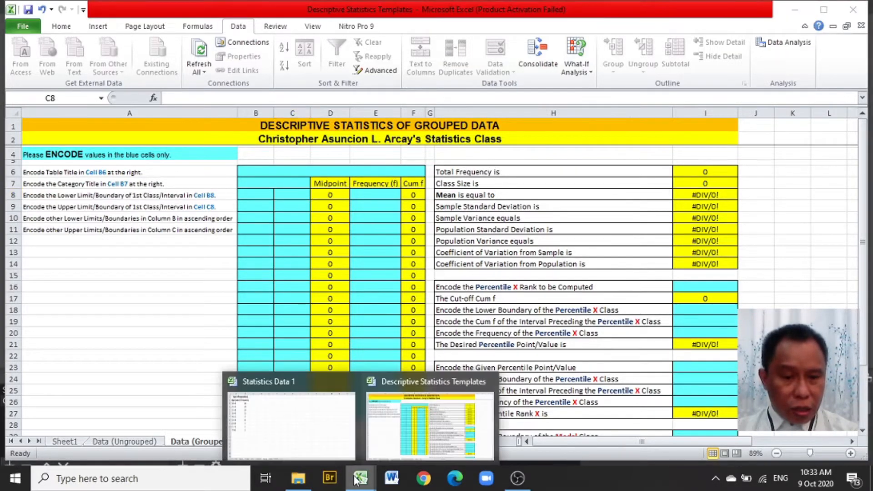
left_click(314, 446)
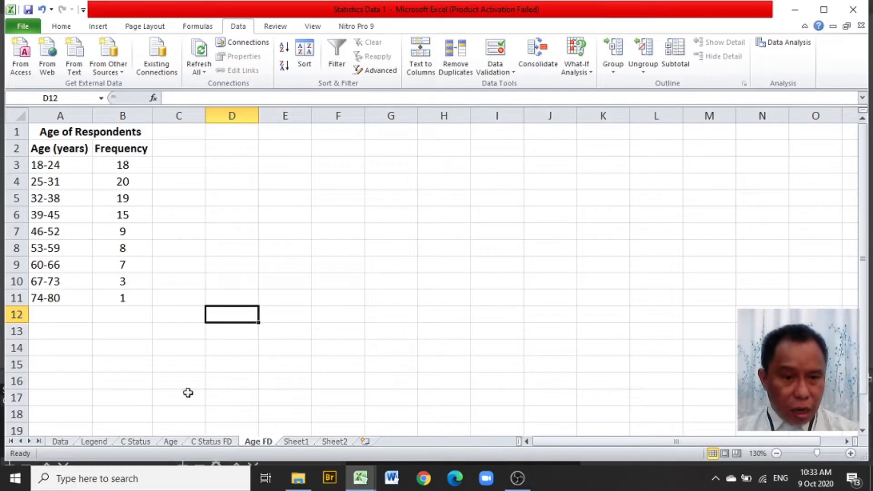
left_click(67, 428)
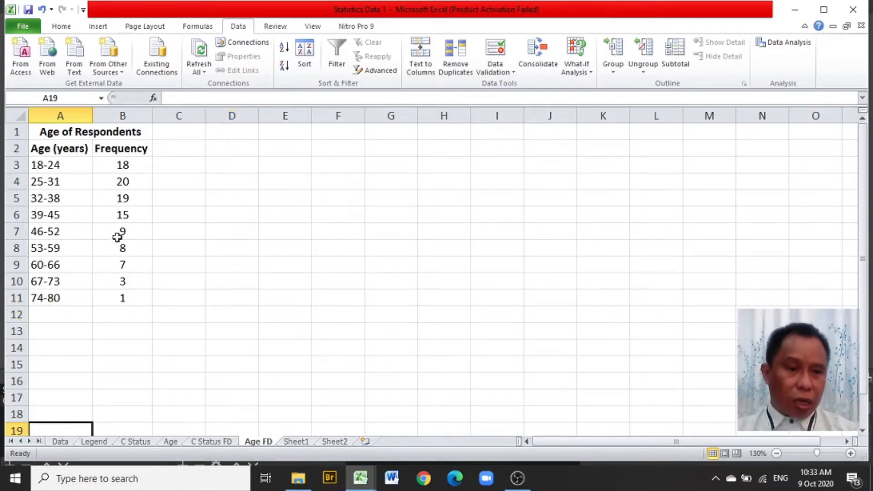
left_click(69, 132)
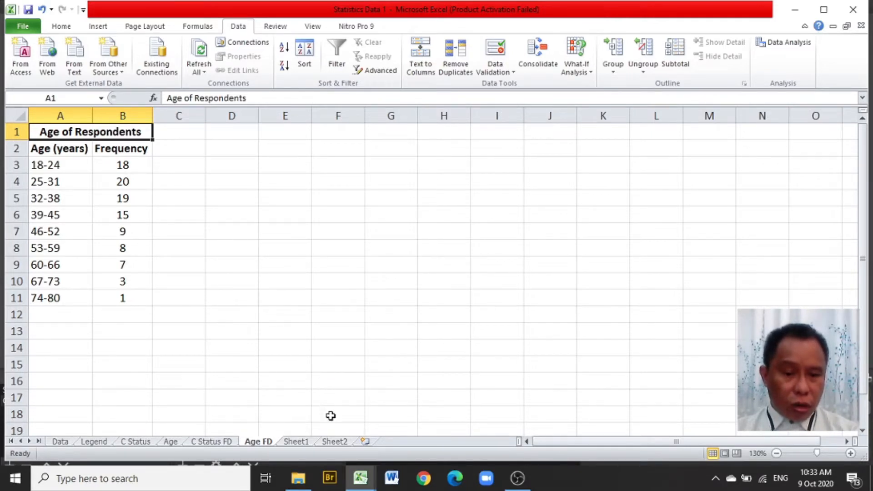
Step: Return to the Descriptive Statistics Templates workbook and enter the table title "Age of Respondents" in cell B6
mouse_move(362, 479)
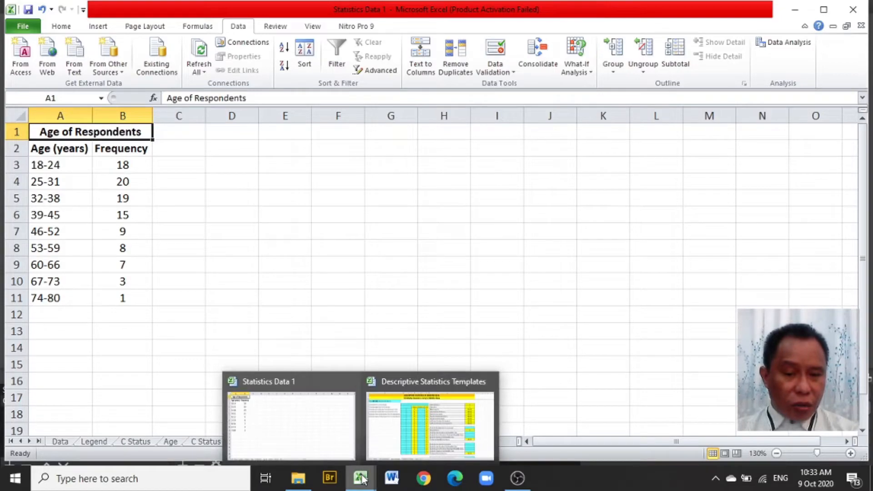
mouse_move(387, 450)
left_click(387, 450)
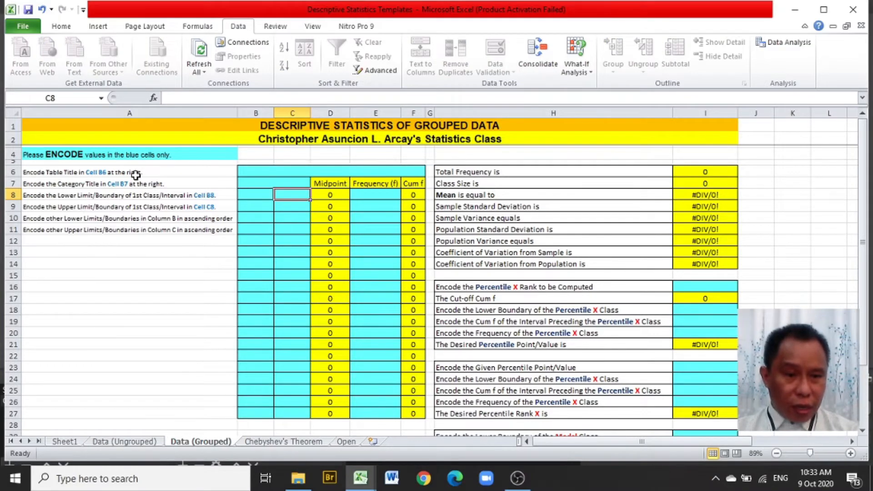
left_click(260, 172)
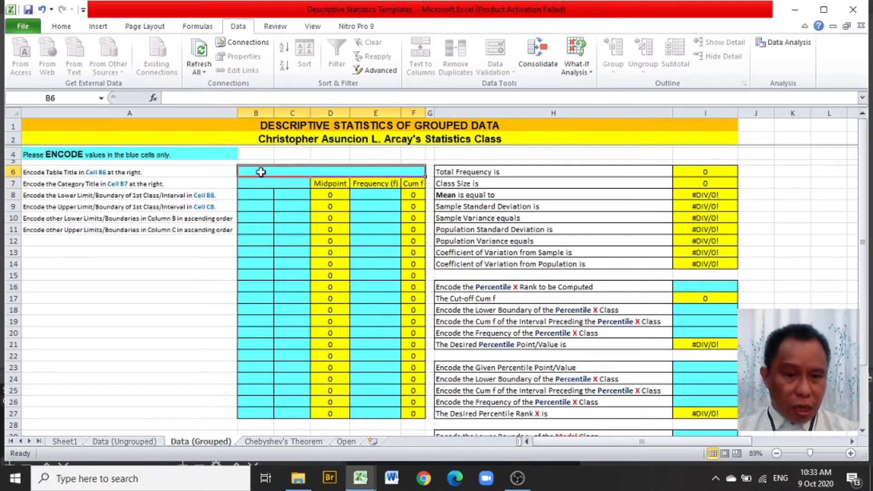
left_click(170, 263)
left_click(266, 173)
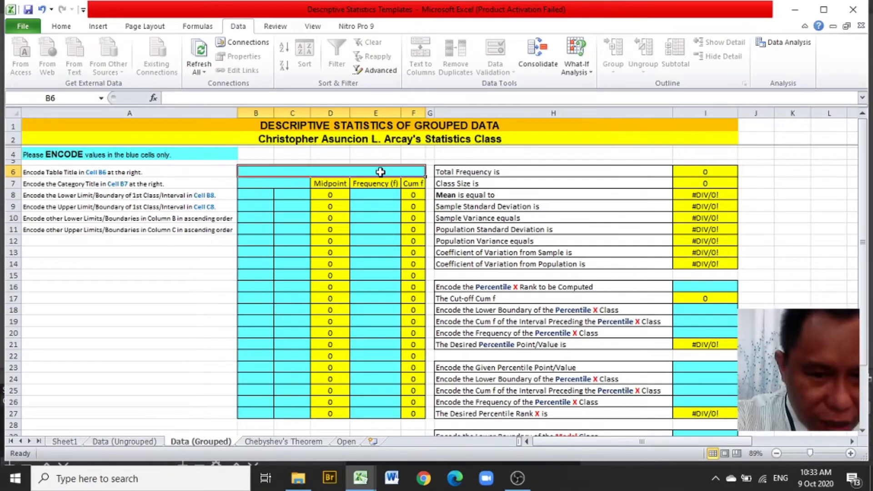
type("Age")
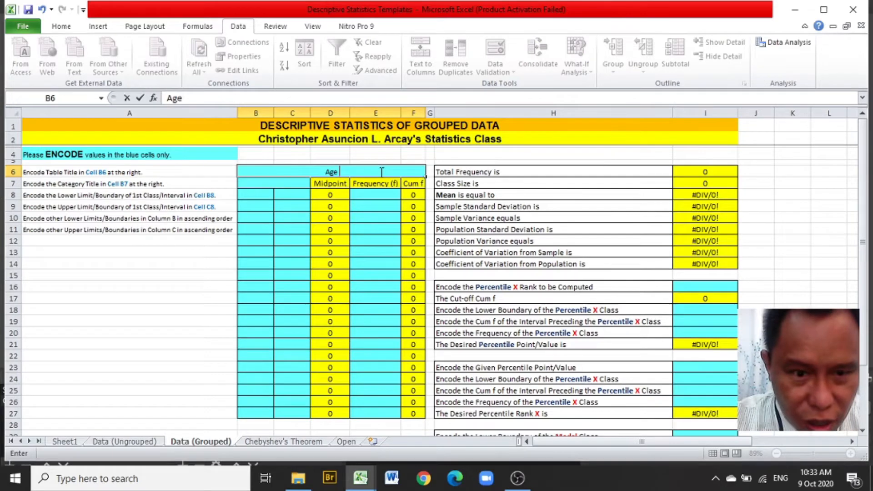
type(" of Res")
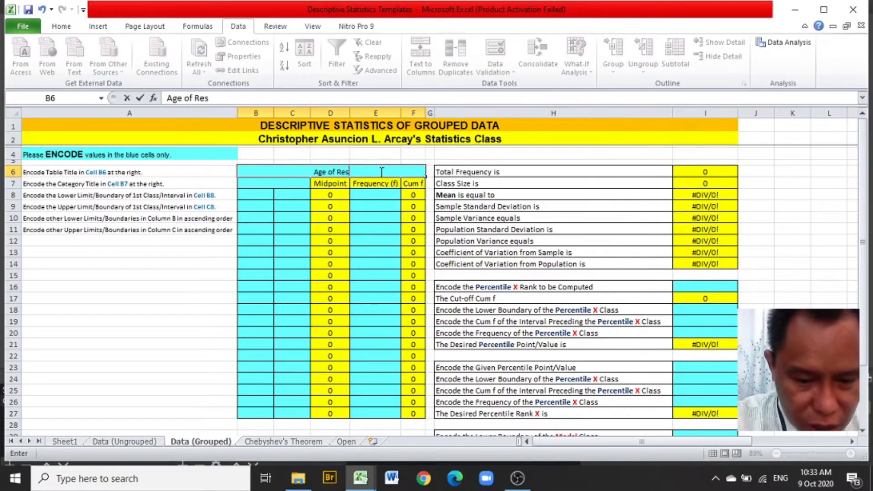
type("pondents")
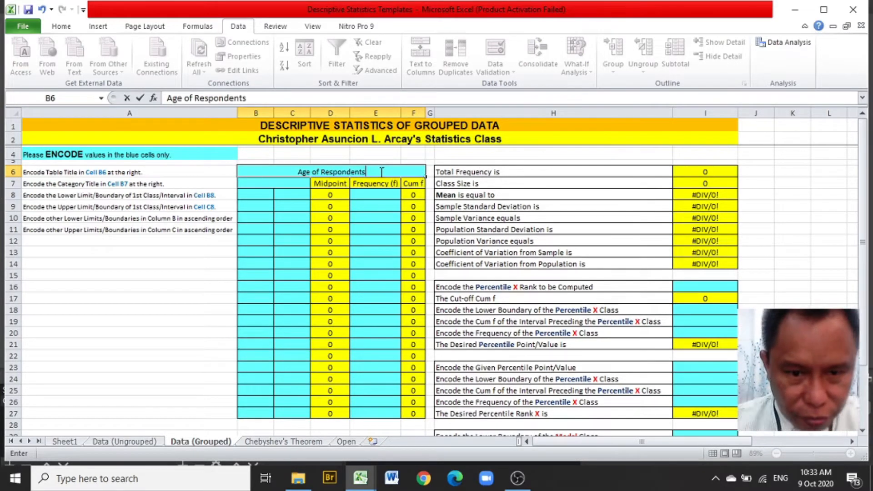
key("Return")
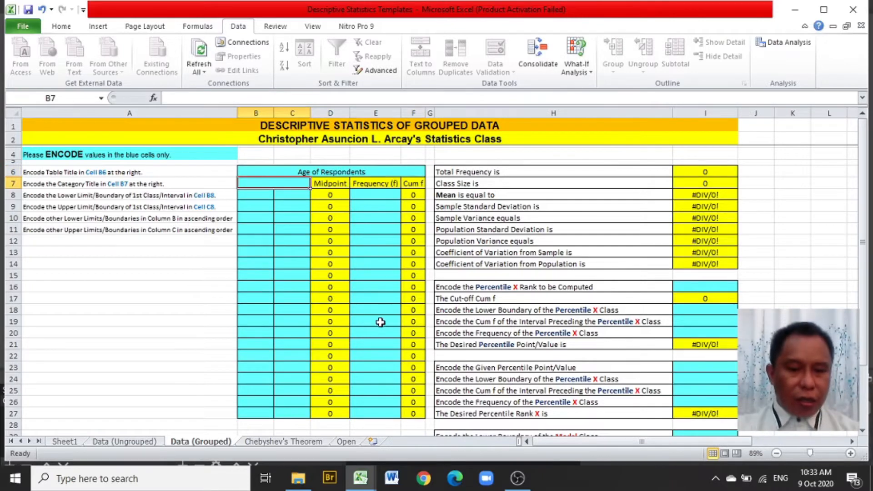
Step: Switch to the Statistics Data 1 workbook and check the category title in cell A2 of the Age FD sheet
left_click(364, 480)
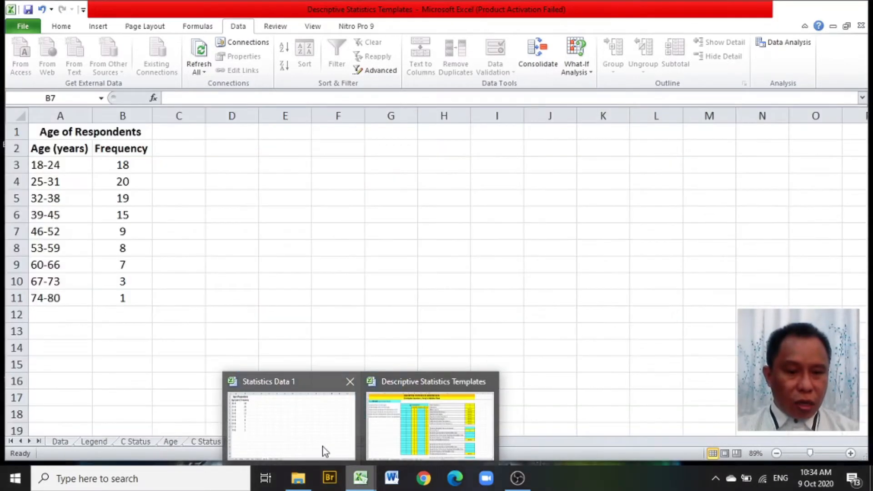
left_click(323, 450)
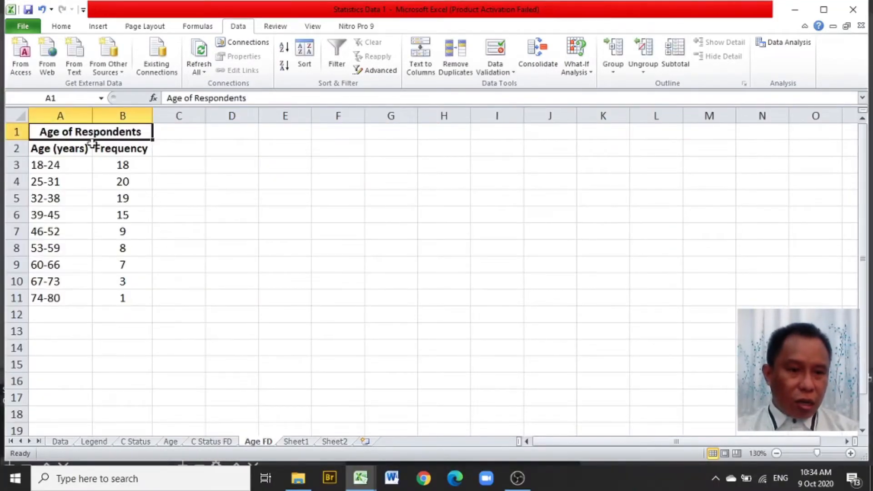
left_click(85, 149)
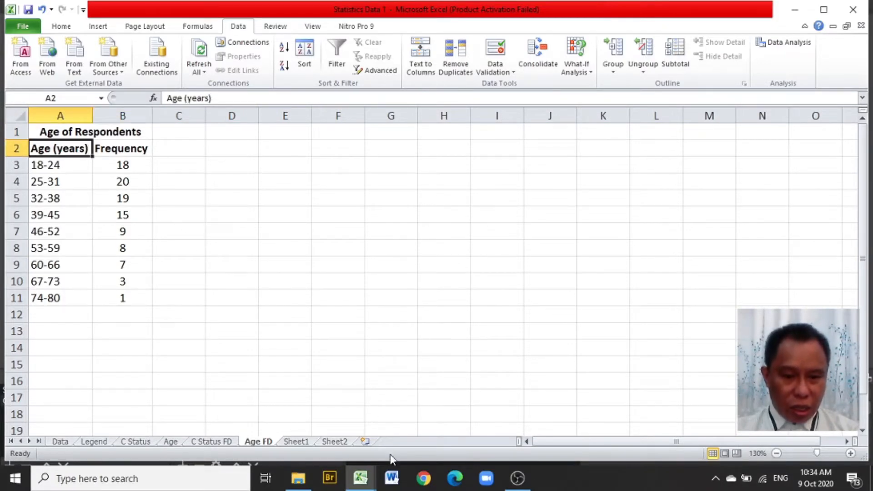
Step: Return to the Descriptive Statistics Templates workbook and enter the category title "Age (years)" in cell B7
left_click(359, 477)
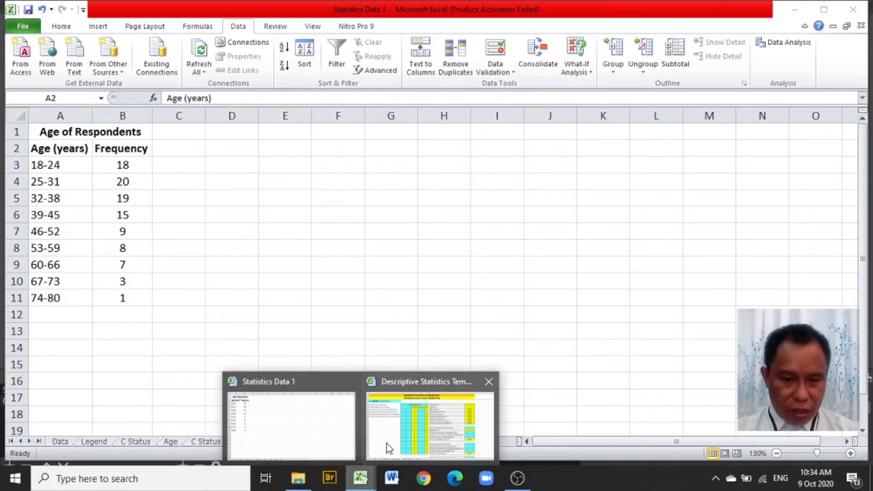
left_click(389, 448)
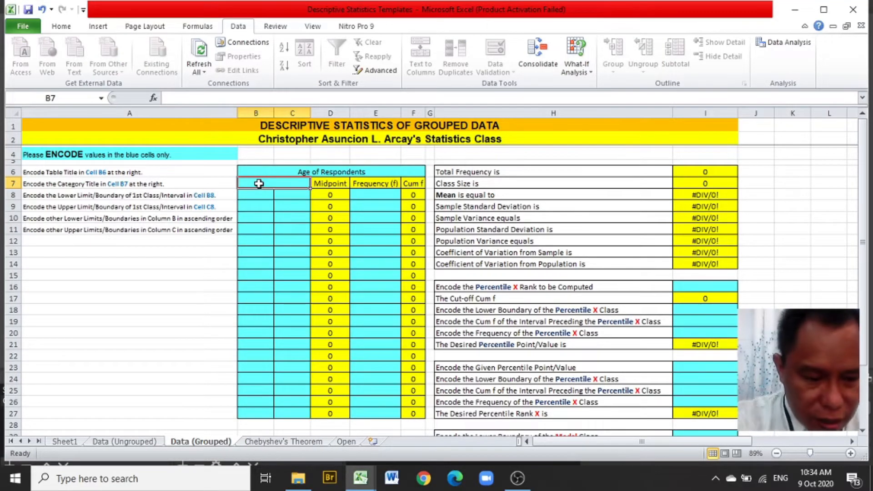
type("Age ")
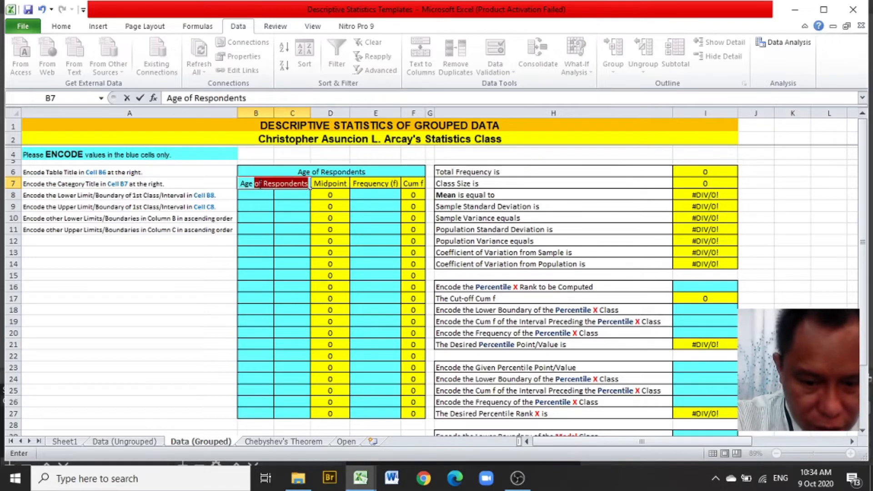
type("(years)")
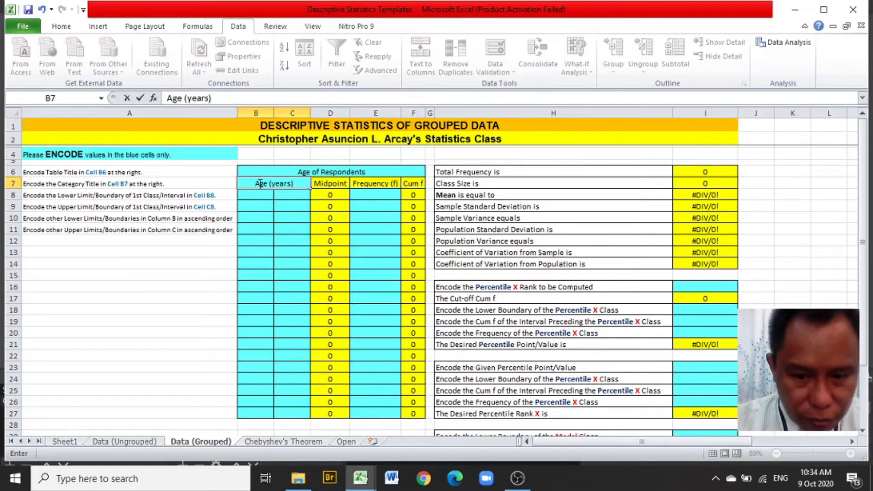
key("Return")
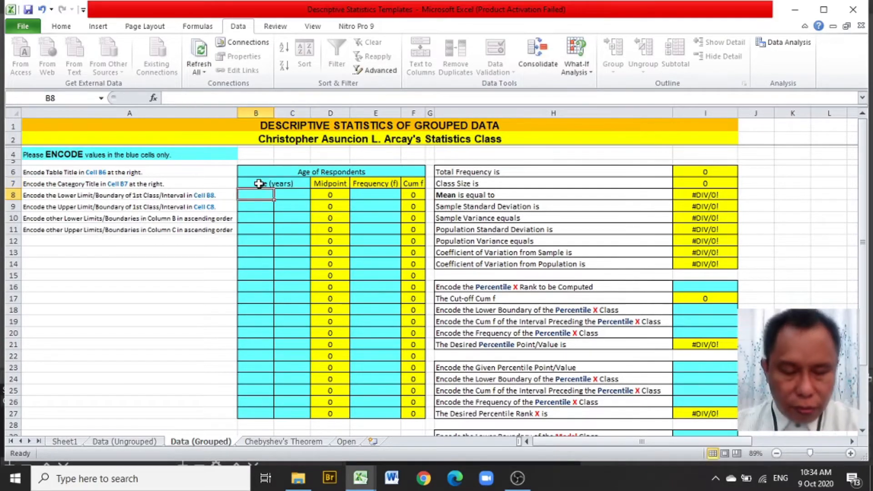
Step: Check the age class intervals in the Statistics Data 1 workbook and return to the Descriptive Statistics Templates workbook
left_click(360, 478)
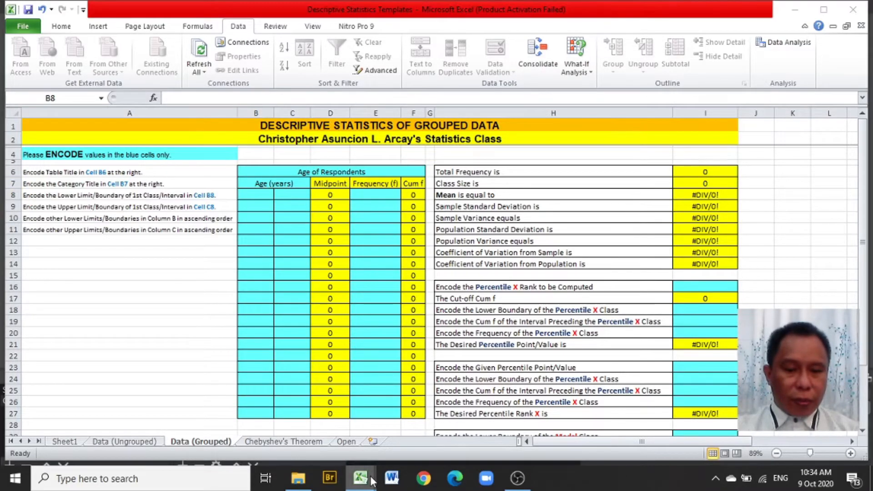
left_click(310, 425)
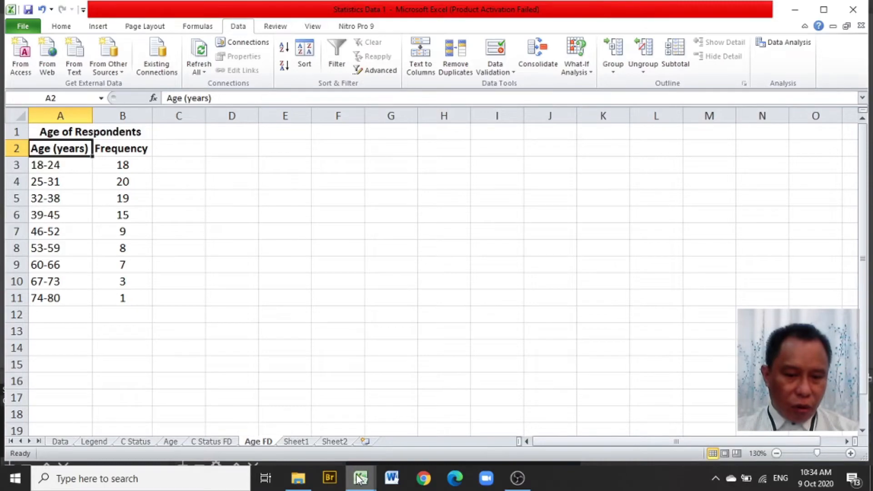
mouse_move(359, 478)
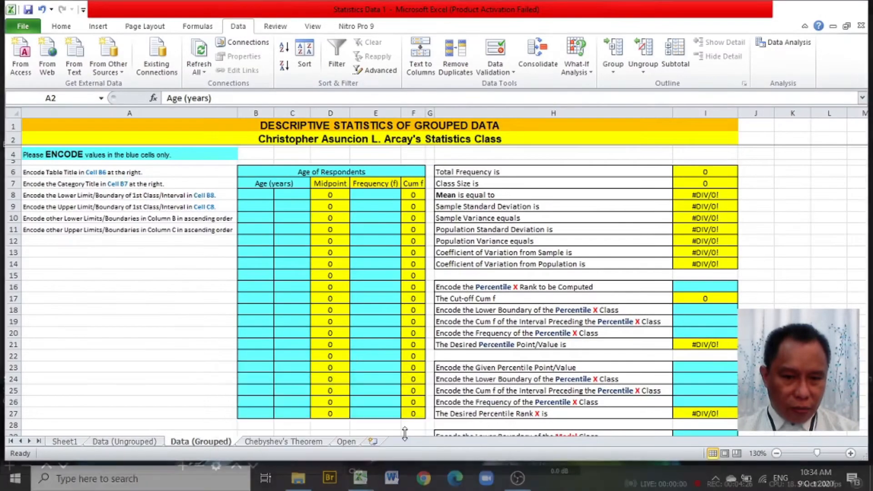
left_click(430, 425)
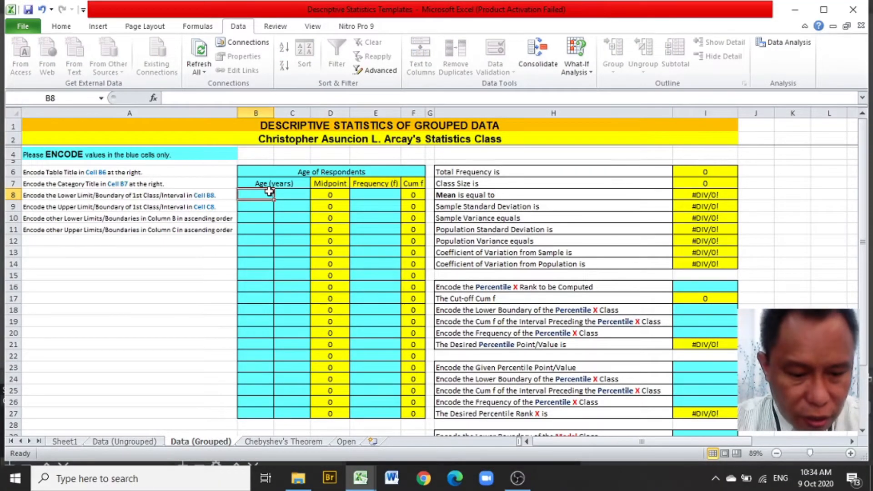
Step: Enter the lower class limits 18, 25, 32, 39, 46, 53, 60, 67 and 74 in cells B8 to B16
type("18")
key("Return")
type("25")
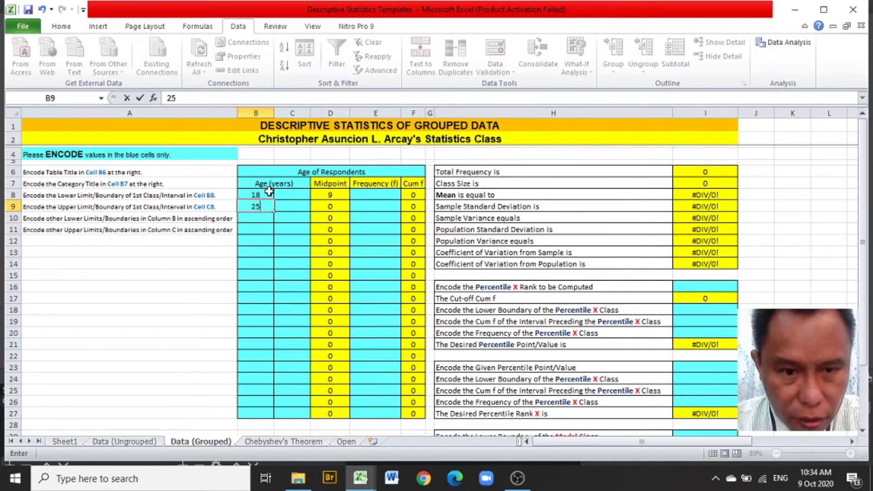
key("Return")
type("32")
key("Return")
type("3")
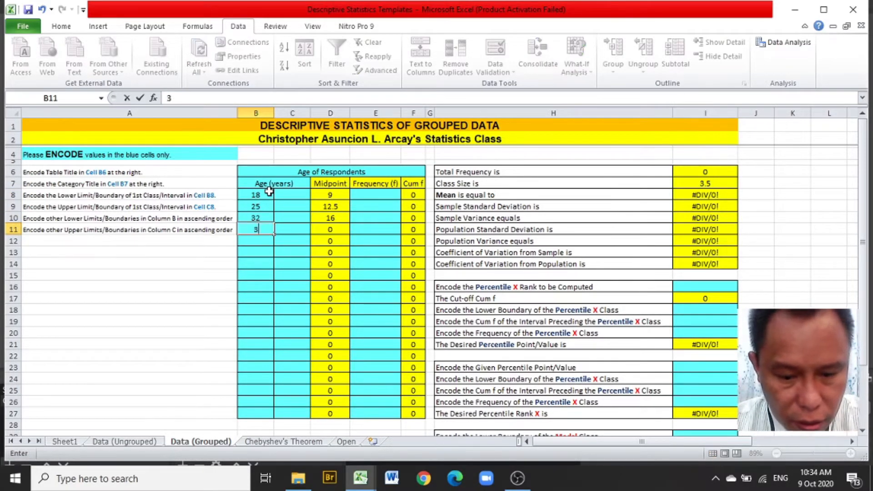
type("9")
key("Return")
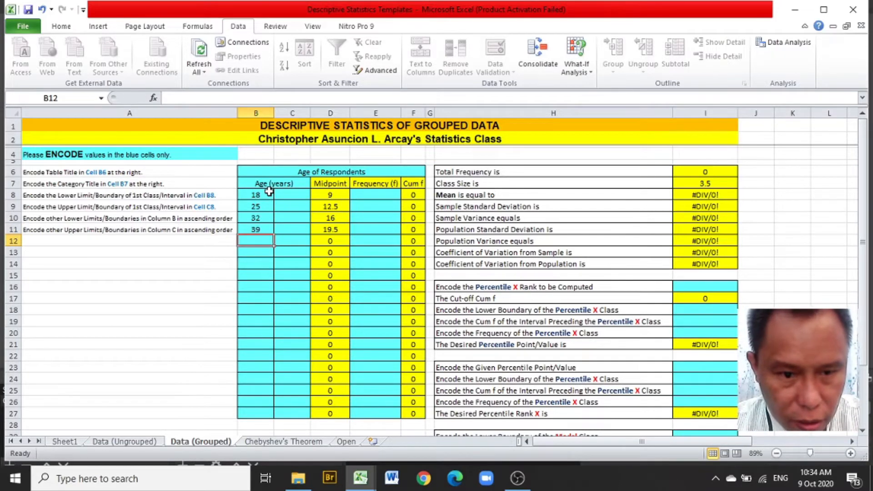
type("46")
key("Return")
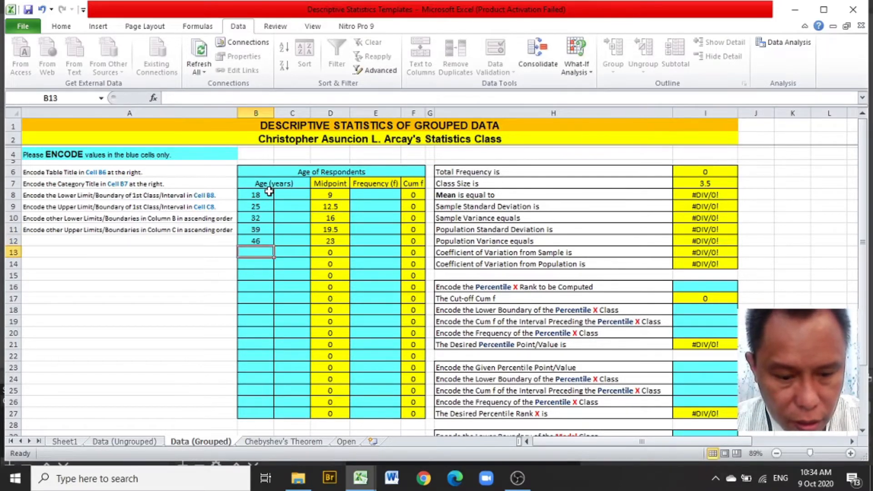
type("53")
key("Return")
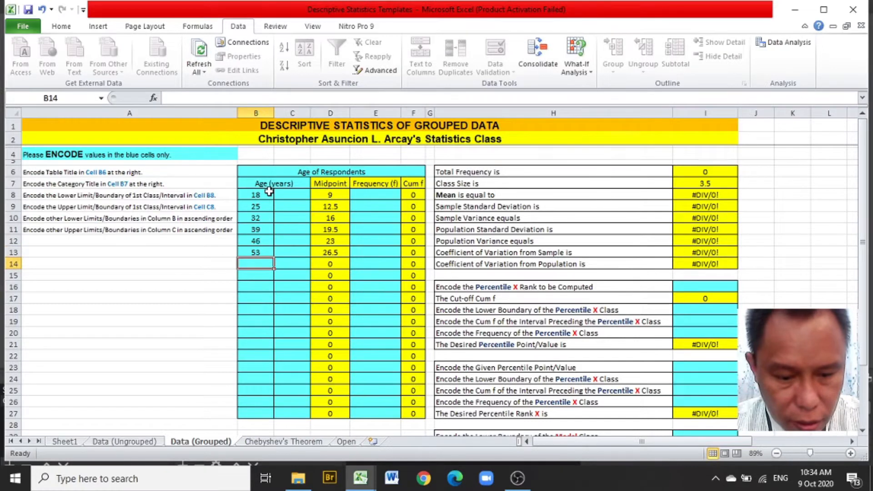
type("60")
key("Return")
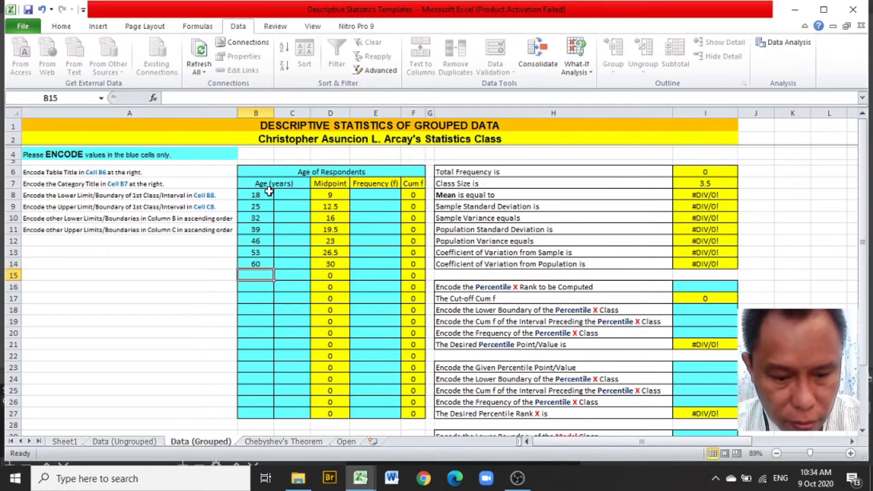
type("67")
key("Return")
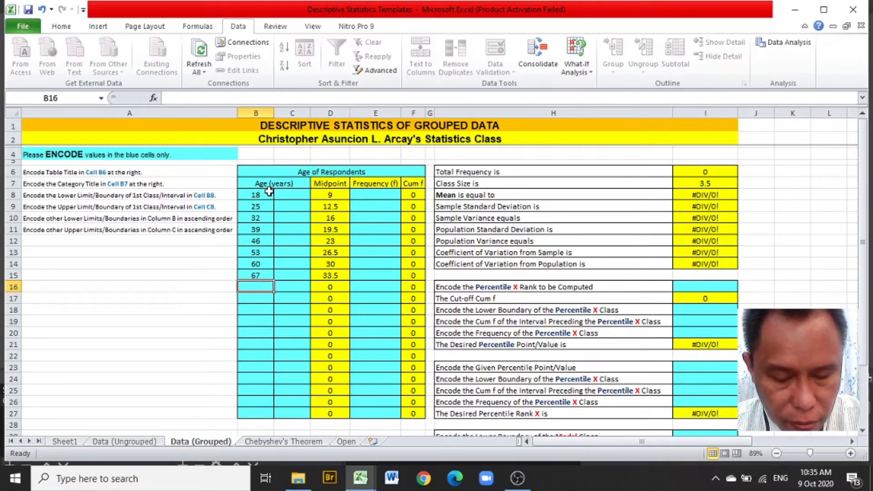
type("74")
key("Return")
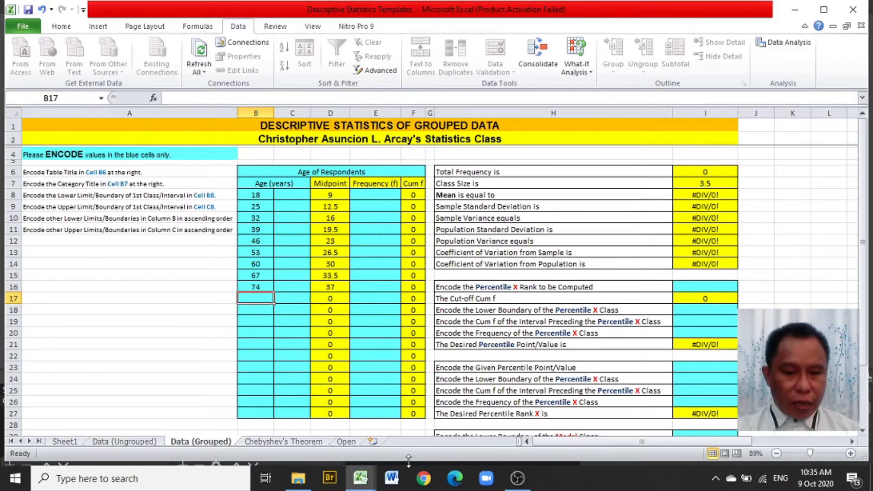
Step: Switch to the Statistics Data 1 workbook and check the upper limits of the age classes in cells A3 to A11
mouse_move(359, 478)
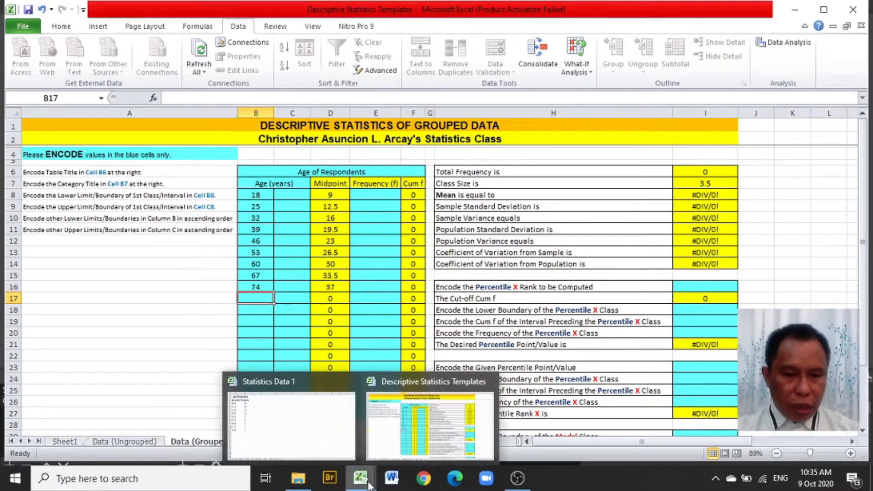
left_click(261, 394)
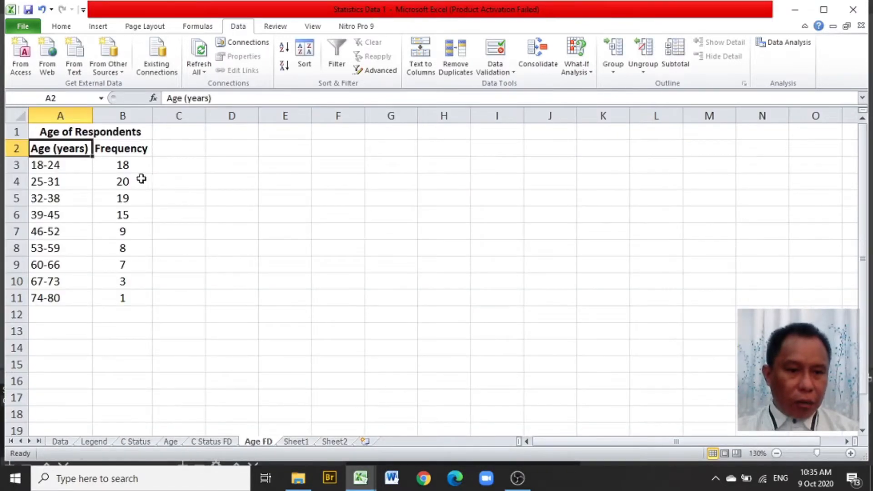
left_click(68, 165)
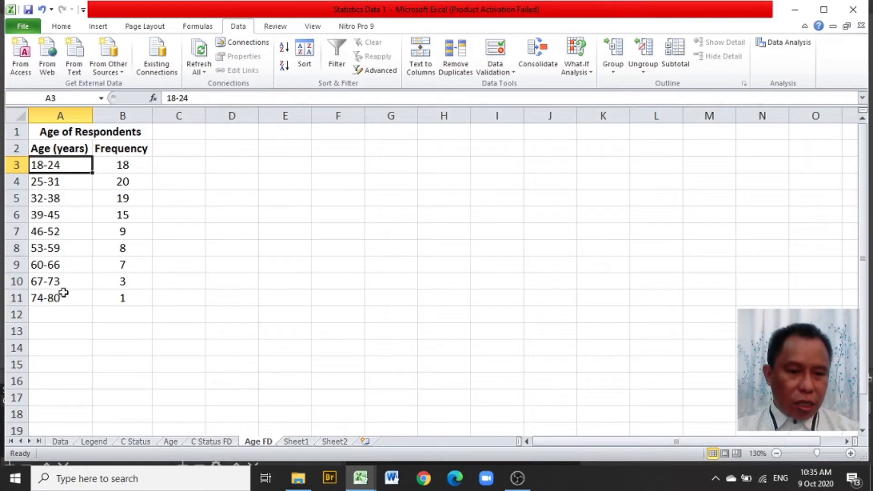
left_click(65, 297)
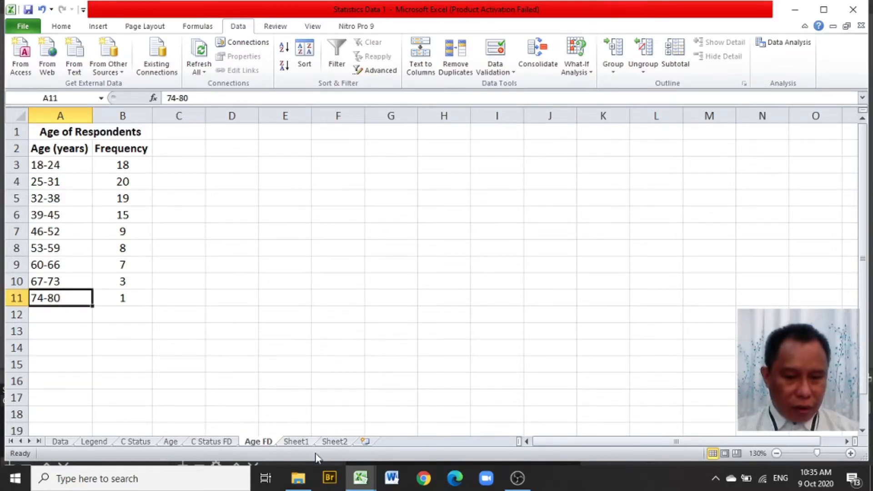
Step: Return to the Descriptive Statistics Templates workbook and enter the upper class limits 24, 31, 38, 45, 52, 59, 66, 73 and 80 in cells C8 to C16
left_click(360, 478)
left_click(389, 446)
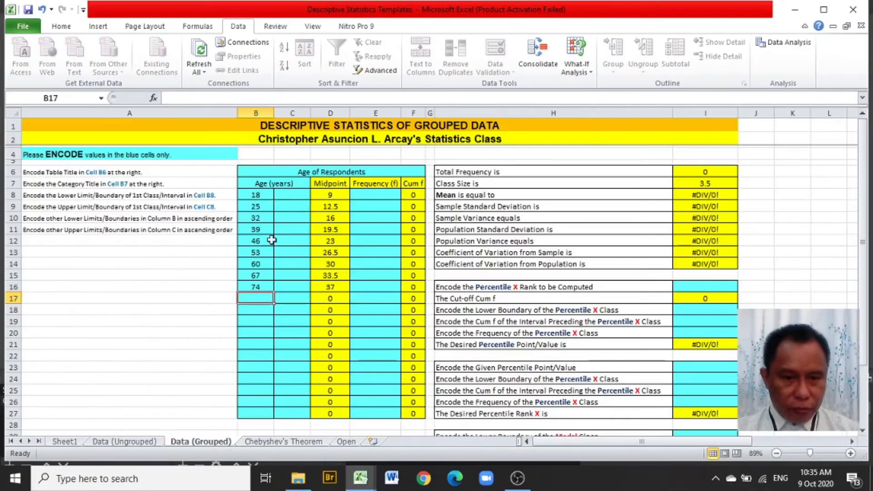
left_click(298, 194)
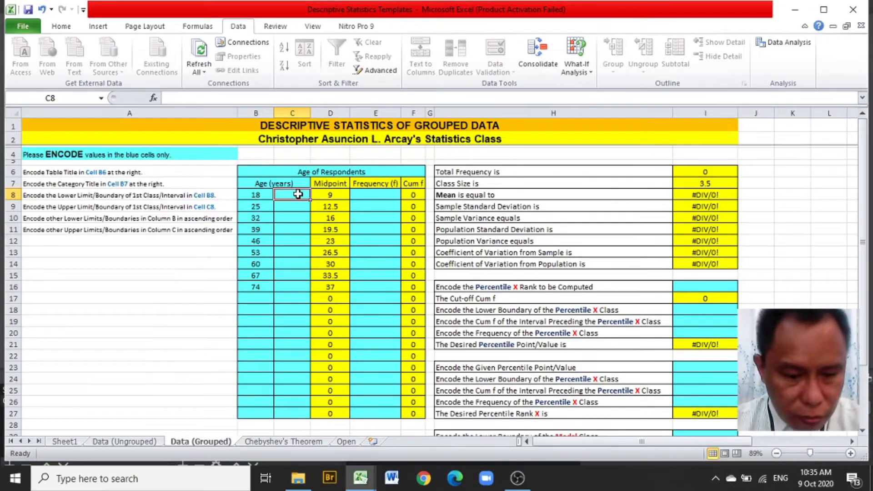
type("24")
key("Return")
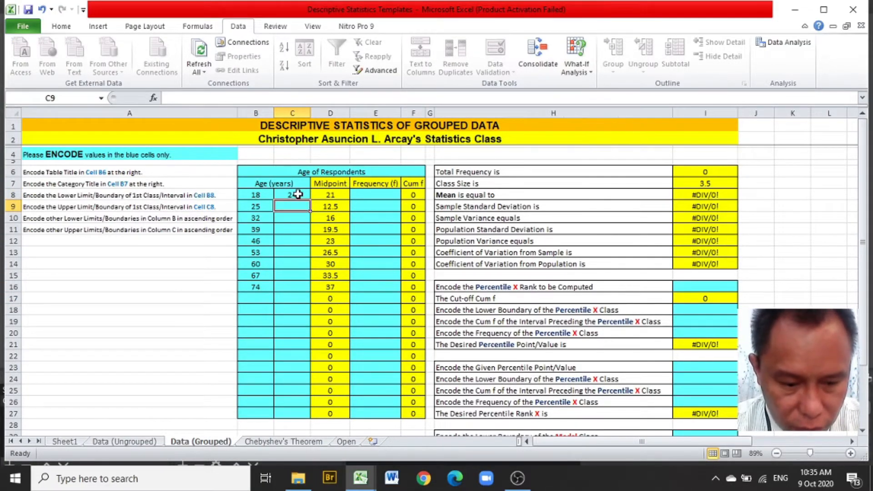
type("31")
key("Return")
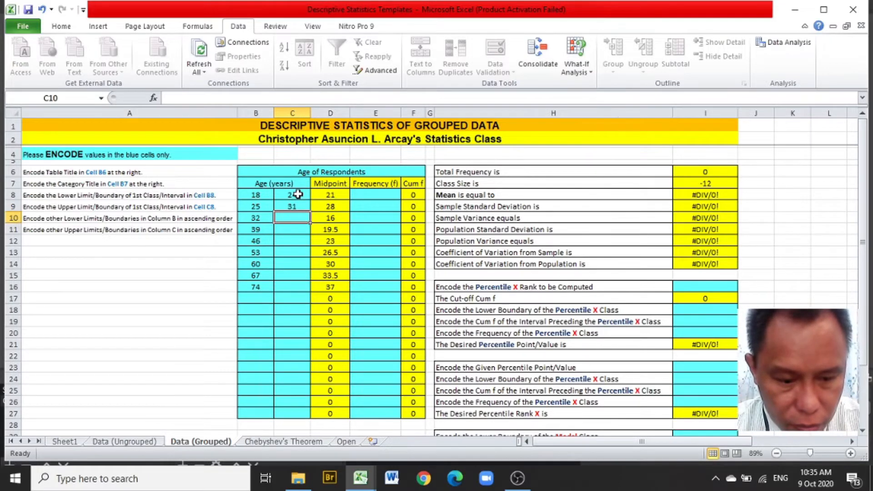
type("38")
key("Return")
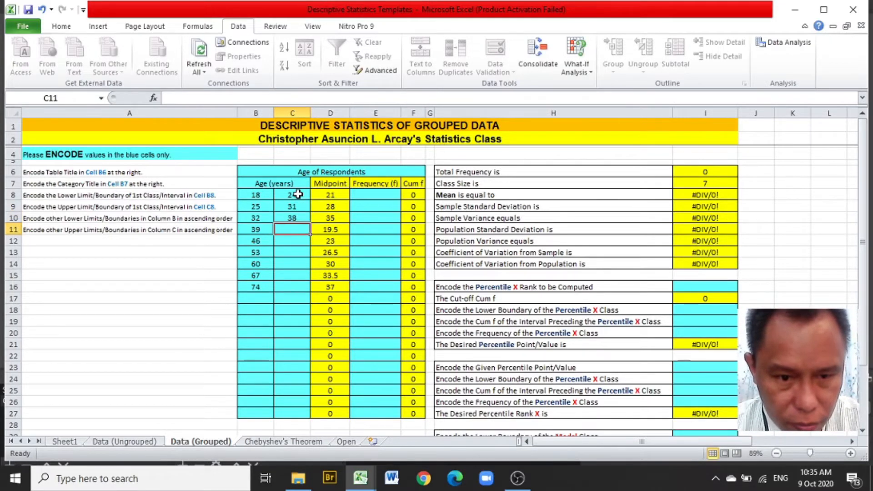
type("45")
key("Return")
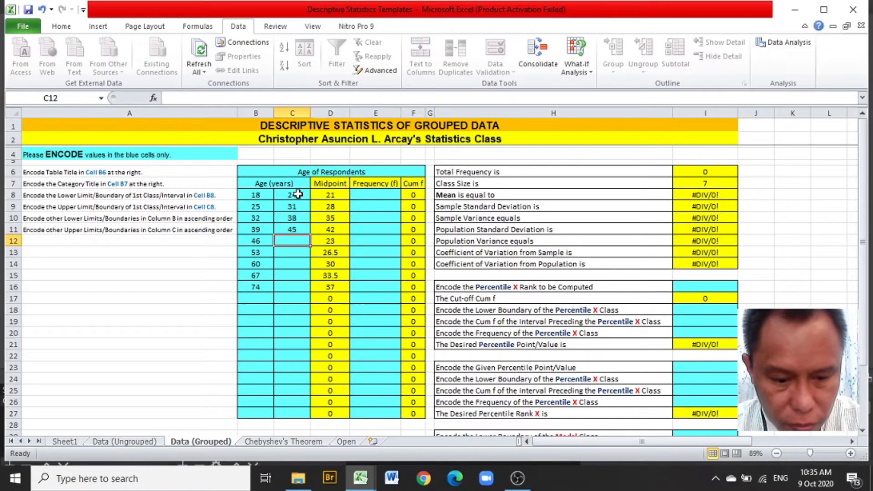
type("52")
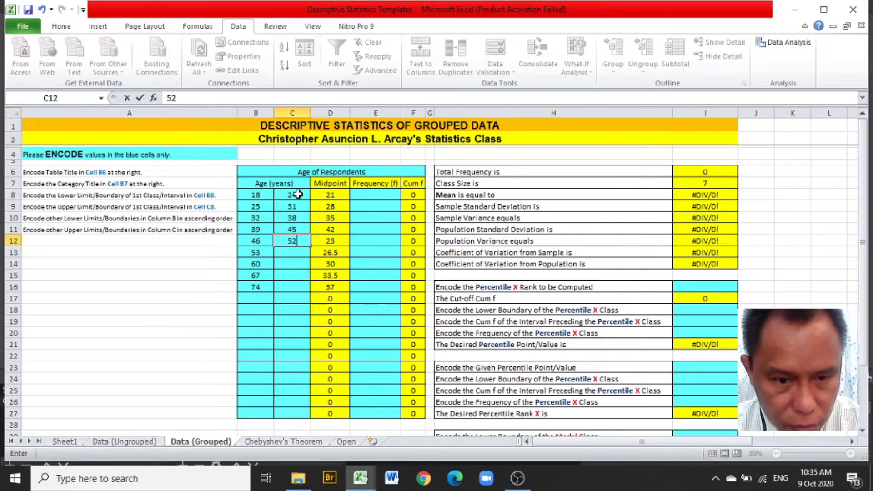
key("Return")
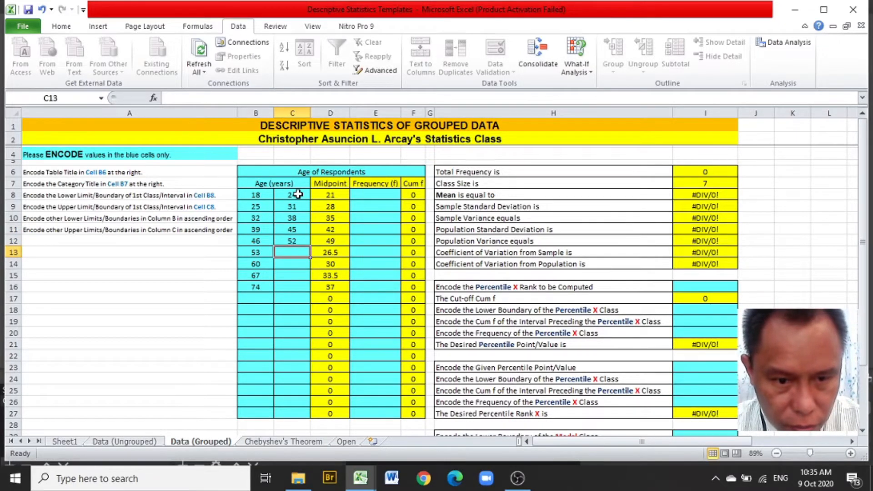
type("59")
key("Return")
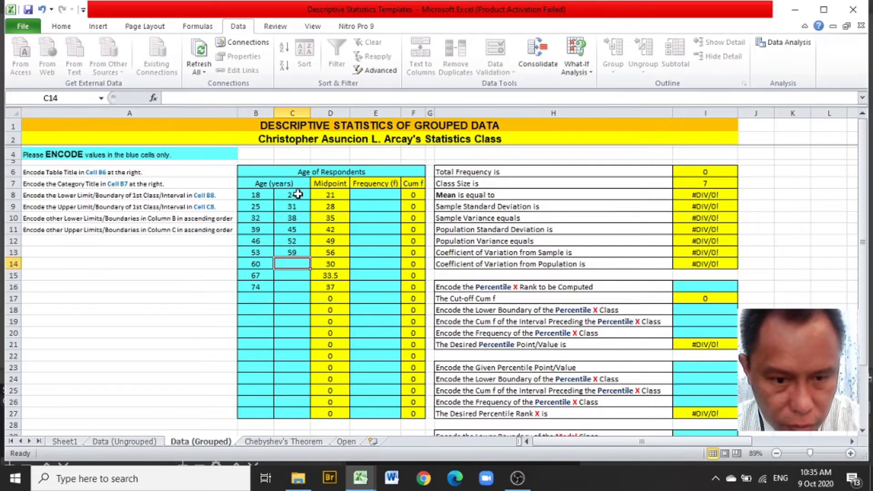
type("66")
key("Return")
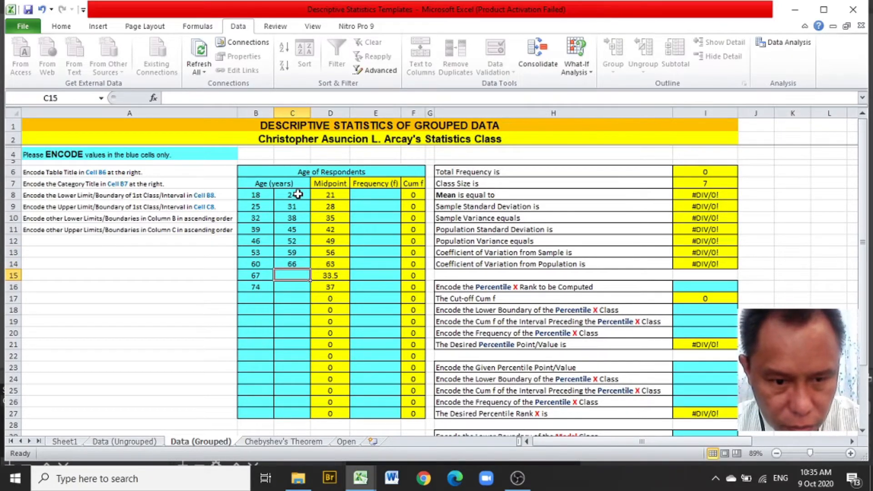
type("73")
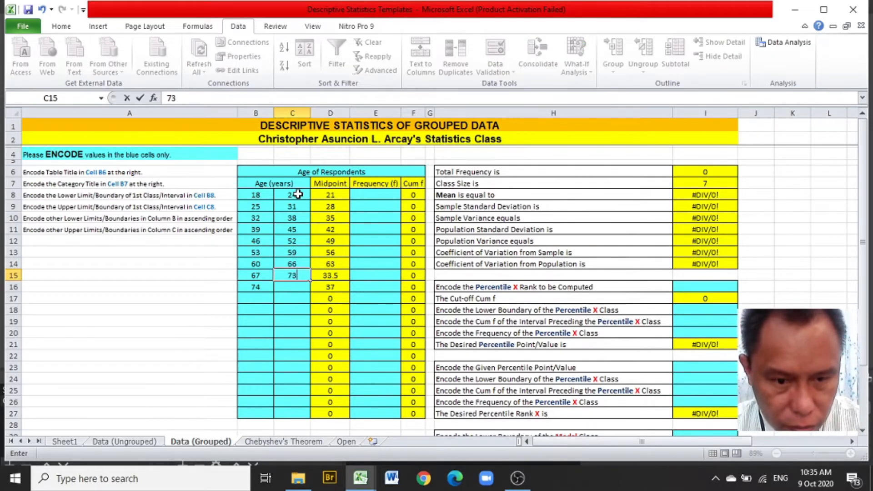
key("Return")
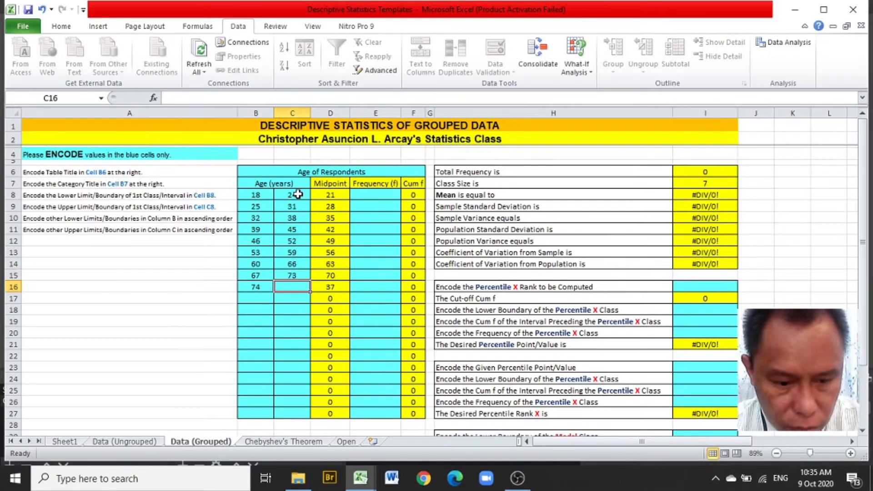
type("80")
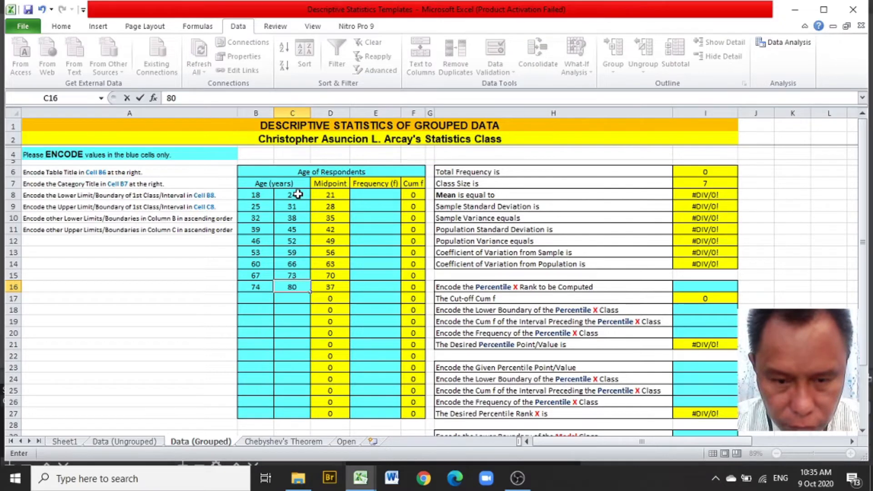
key("Return")
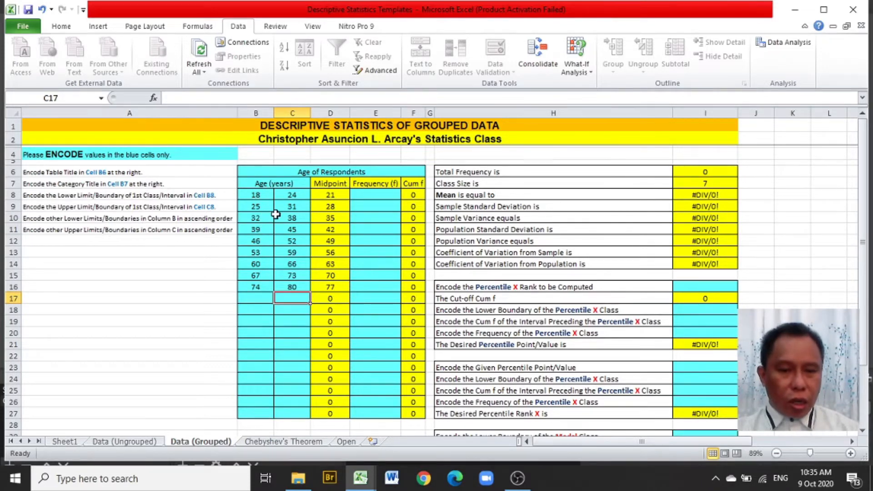
Step: Select the first frequency cell E8, check the age frequencies in the Statistics Data 1 workbook, and return to the template
left_click(375, 197)
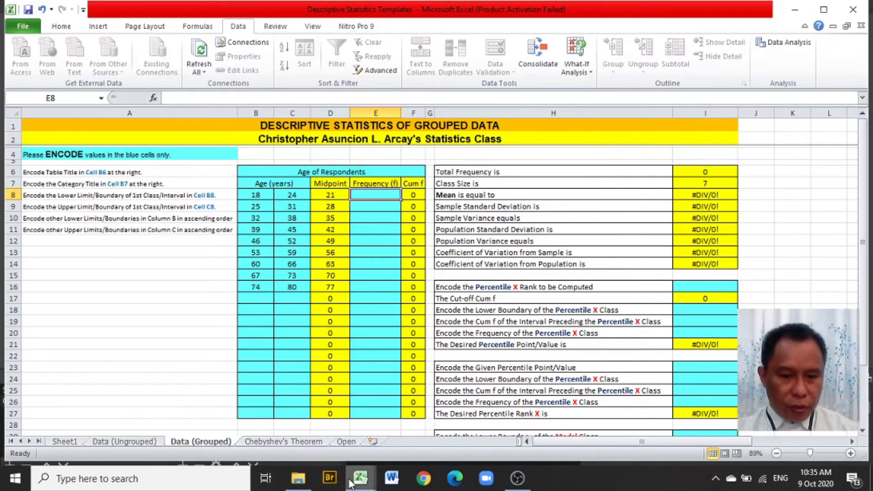
mouse_move(359, 479)
left_click(289, 432)
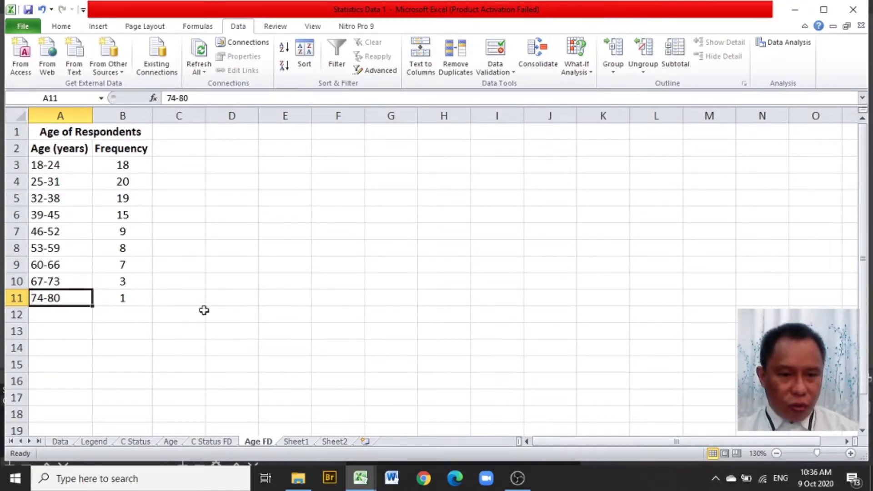
mouse_move(366, 483)
left_click(404, 457)
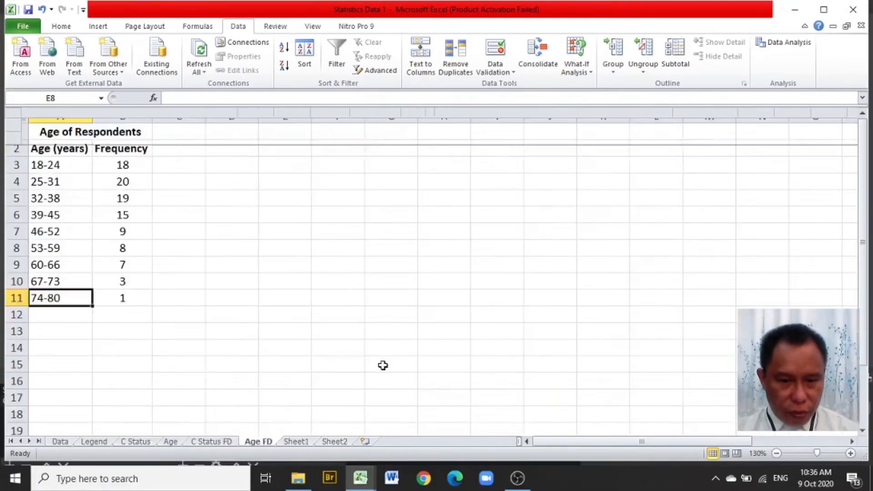
Step: Enter the frequencies 18, 20, 19 and 15 for the first four age classes in cells E8 to E11
type("18")
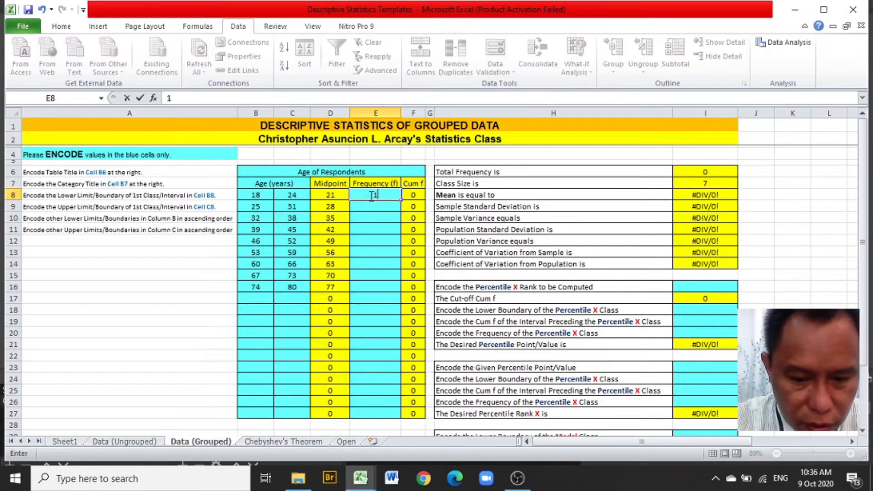
key("Return")
type("20")
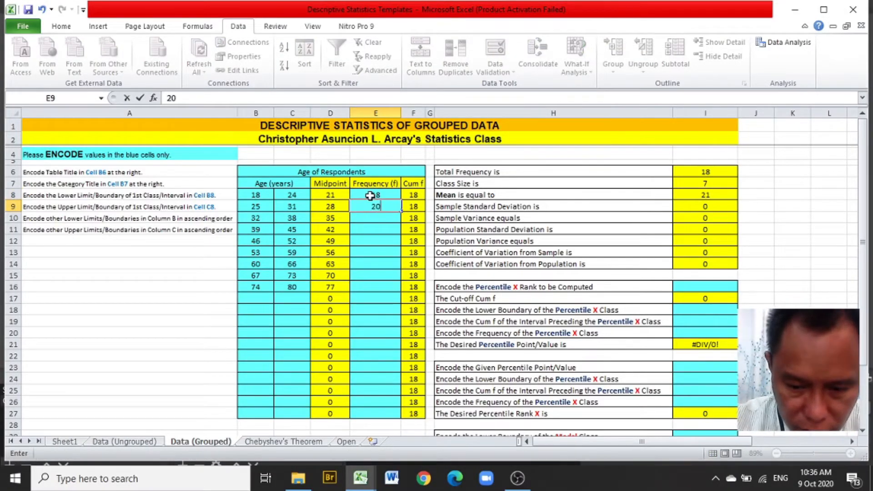
key("Return")
type("19")
key("Return")
type("15")
key("Return")
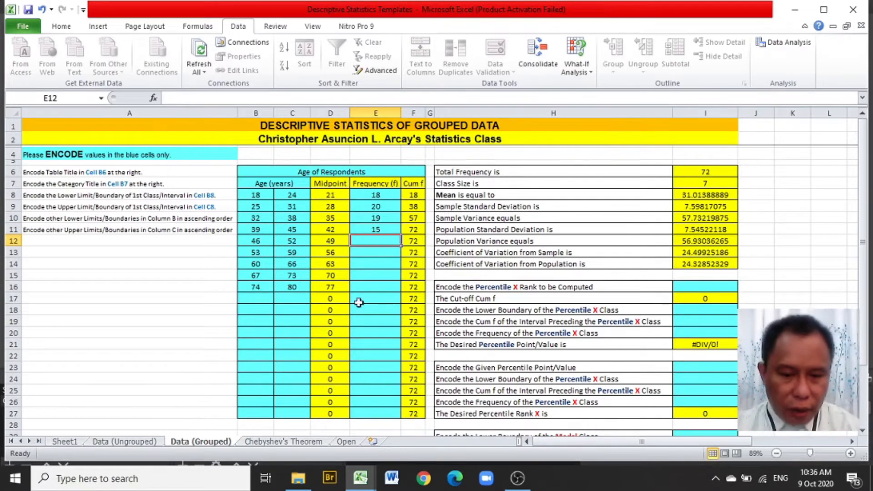
Step: Check the frequencies of the remaining five age classes in Statistics Data 1 and return to the Descriptive Statistics Templates workbook
left_click(375, 487)
left_click(324, 457)
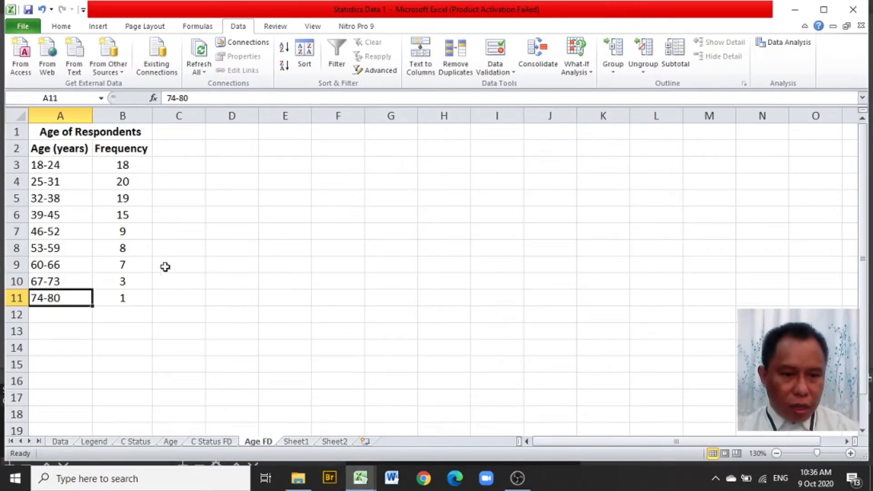
left_click(366, 473)
left_click(411, 448)
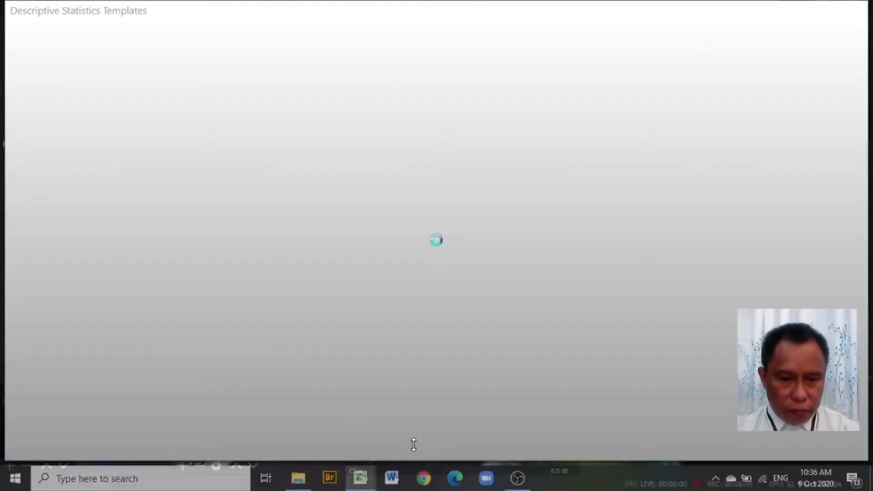
Step: Enter the frequencies 9, 8, 7, 3 and 1 for the last five age classes in cells E12 to E16
type("9")
key("Return")
type("8")
key("Return")
type("7")
key("Return")
type("3")
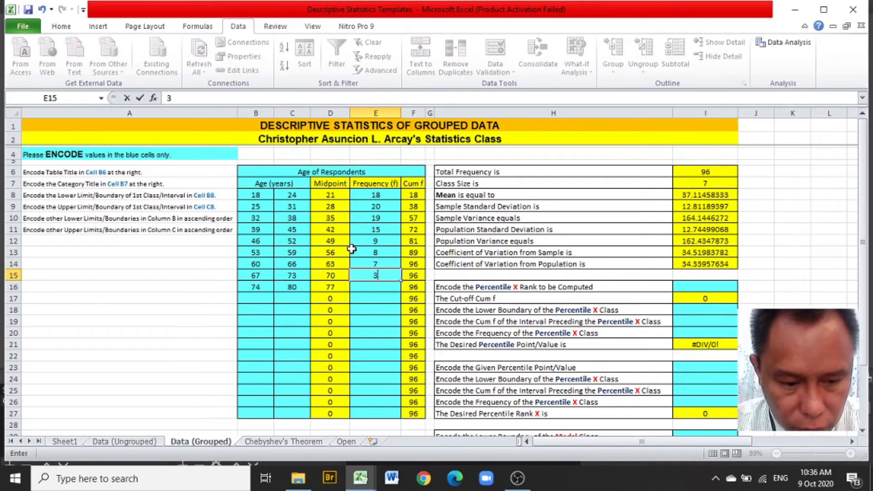
key("Return")
type("1")
key("Return")
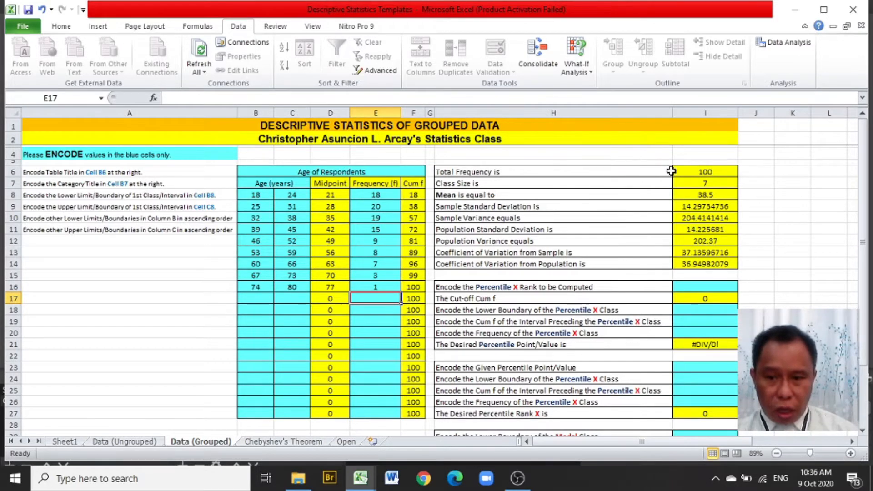
Step: Review the computed total frequency, class size, mean, standard deviations, variances and coefficients of variation in cells I6 to I14
left_click(686, 171)
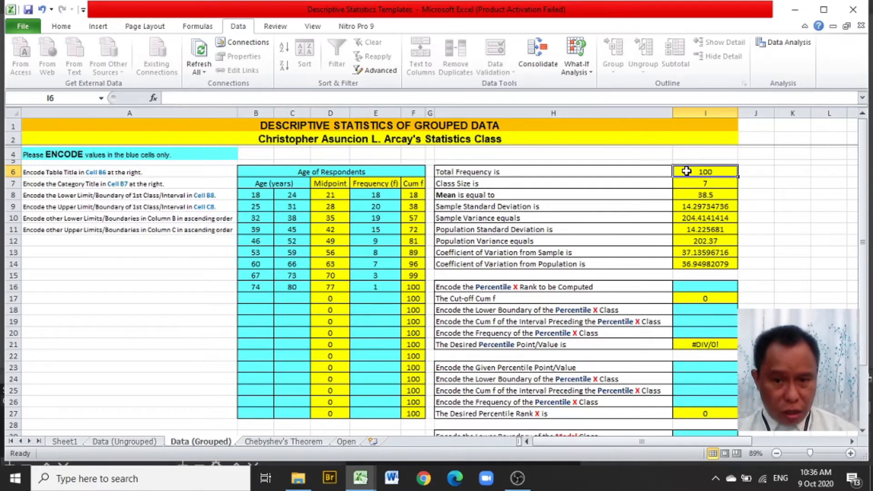
left_click(679, 184)
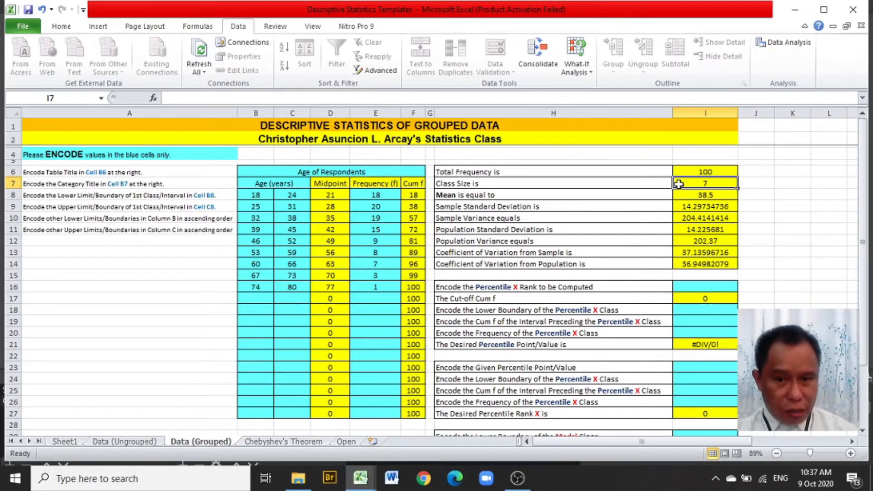
left_click(691, 196)
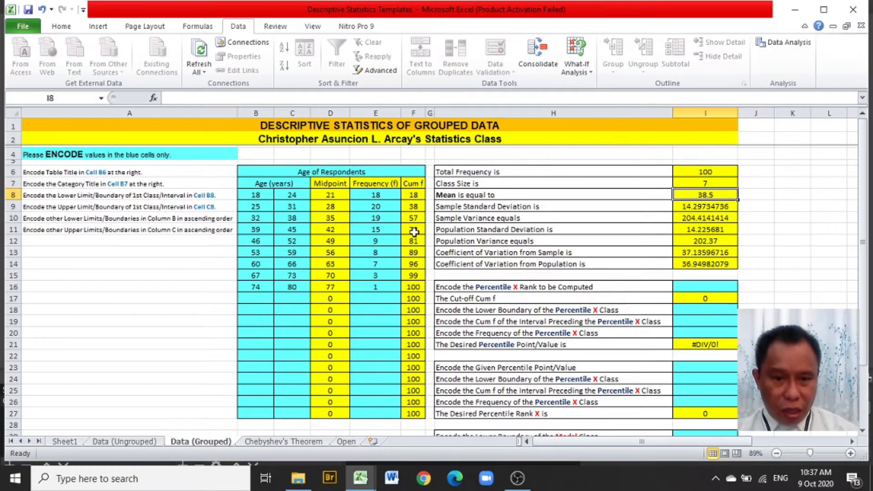
left_click(714, 207)
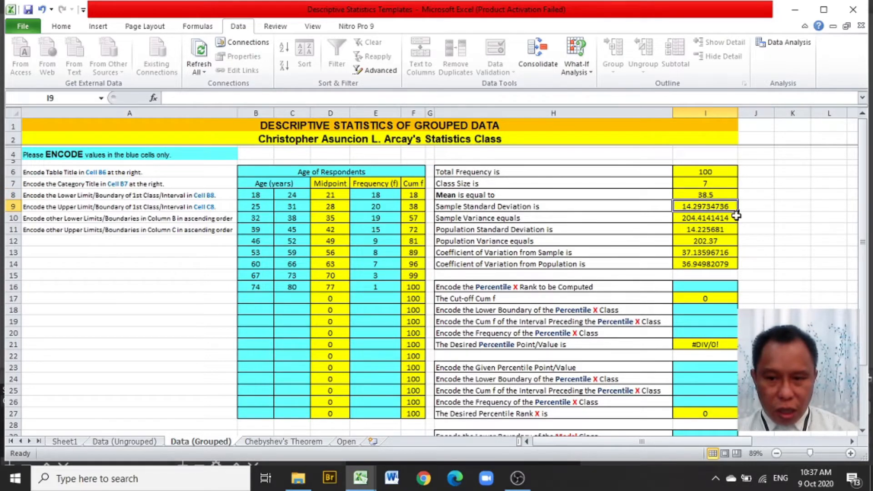
left_click(726, 219)
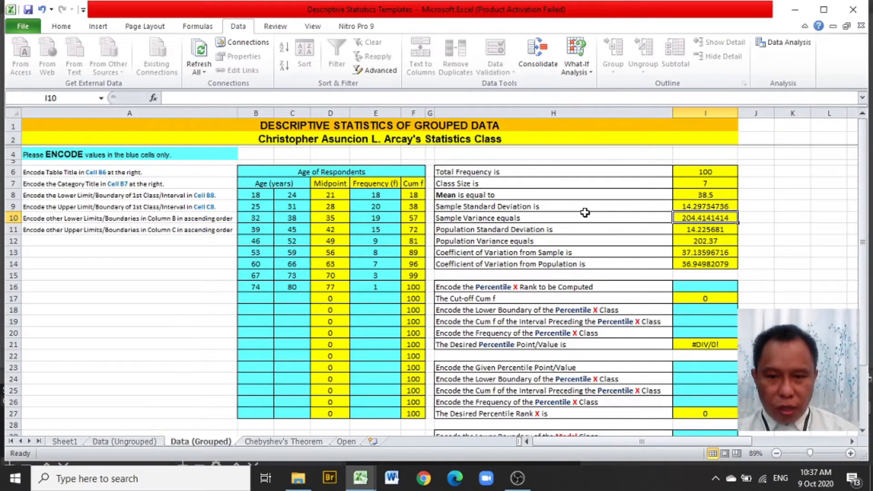
left_click(729, 230)
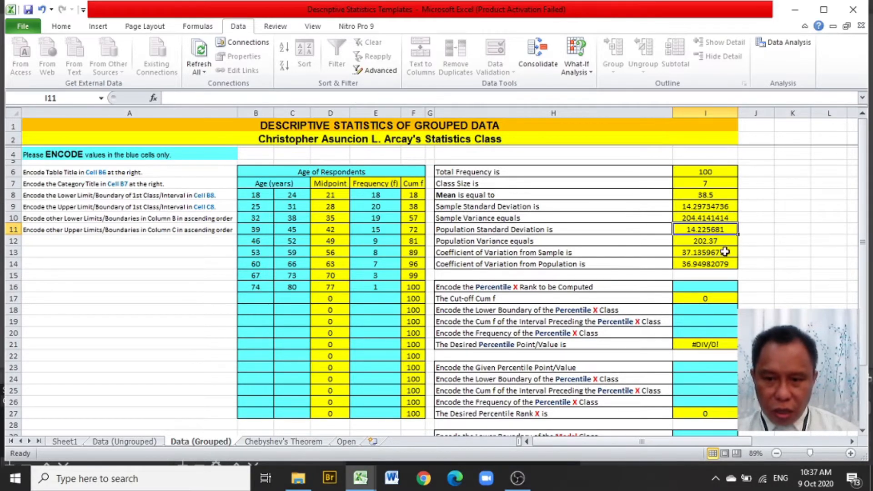
left_click(699, 241)
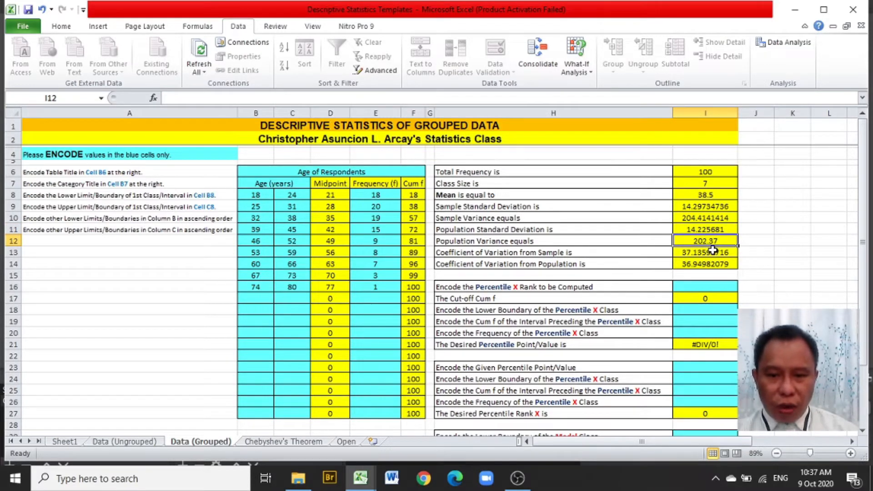
left_click(728, 252)
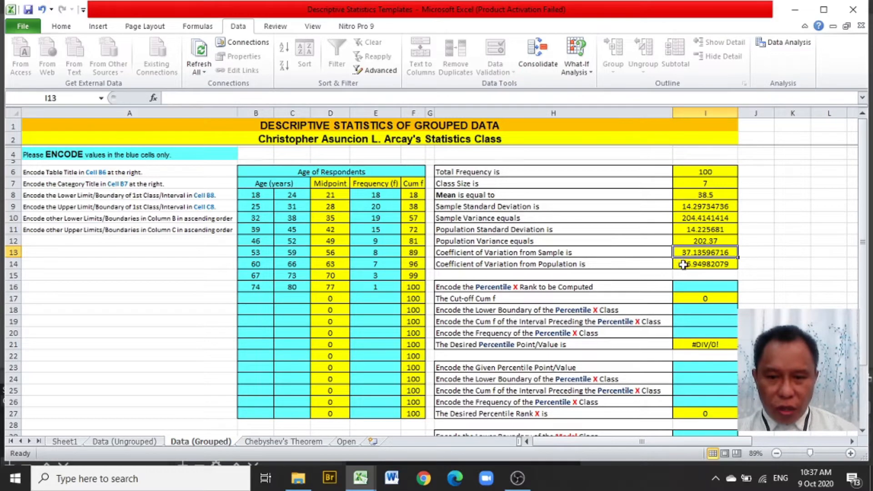
left_click(715, 265)
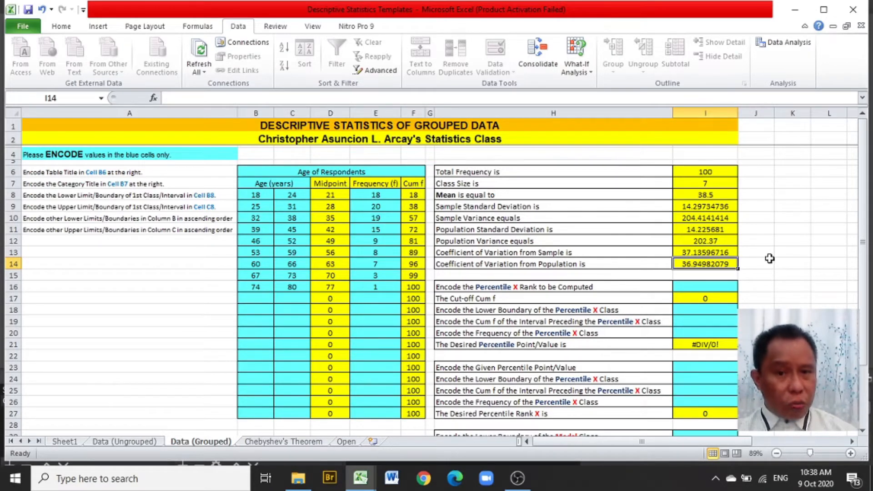
Step: Enter 50 as the percentile rank to compute in cell I16
left_click(725, 285)
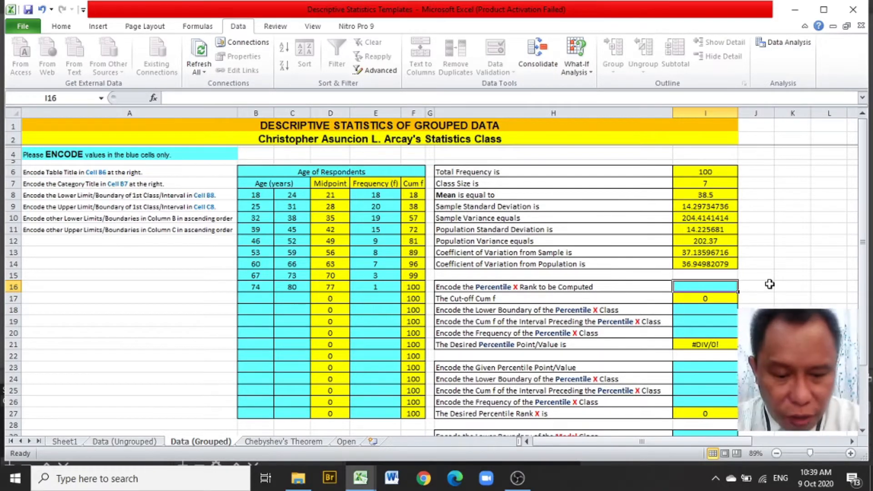
type("50")
key("Return")
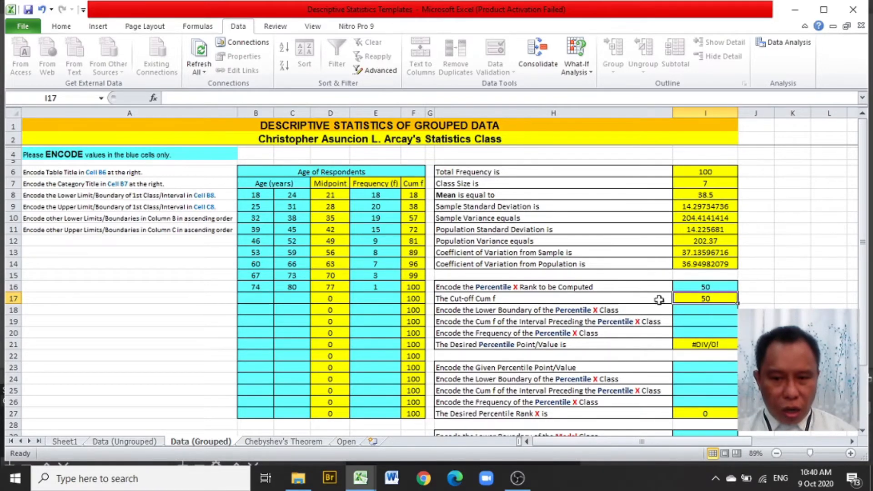
Step: Enter 31.5 in cell I18 as the lower boundary of the 50th percentile class, 32 to 38
left_click(693, 310)
left_click(693, 321)
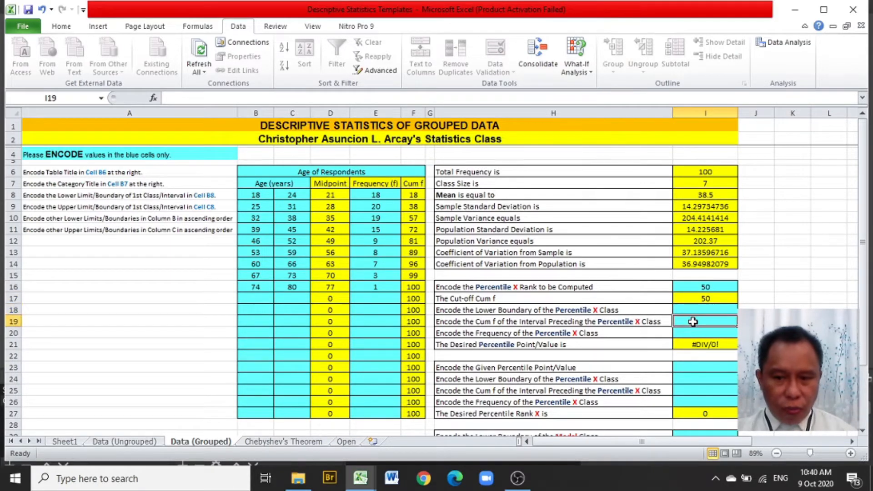
left_click(693, 329)
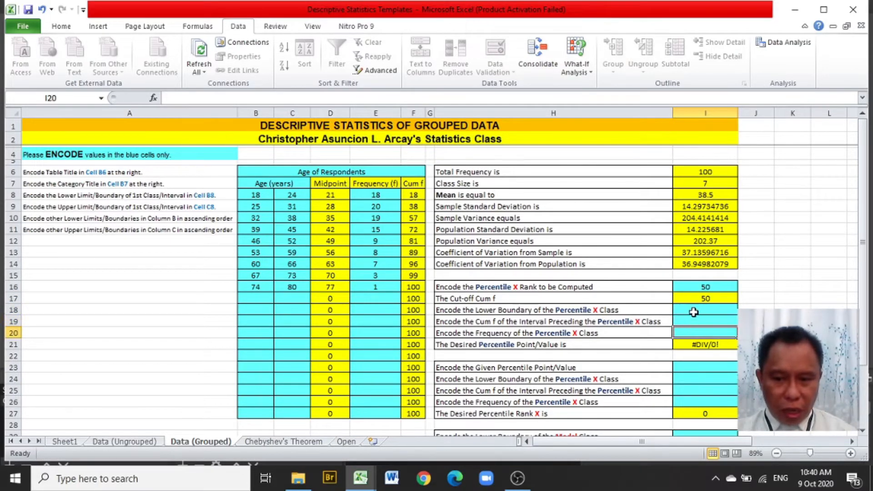
left_click(693, 311)
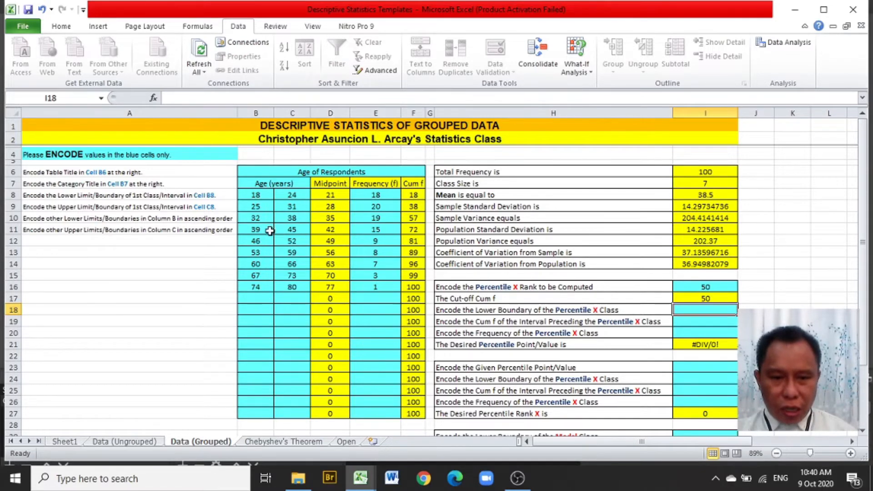
left_click(254, 220)
left_click(278, 220)
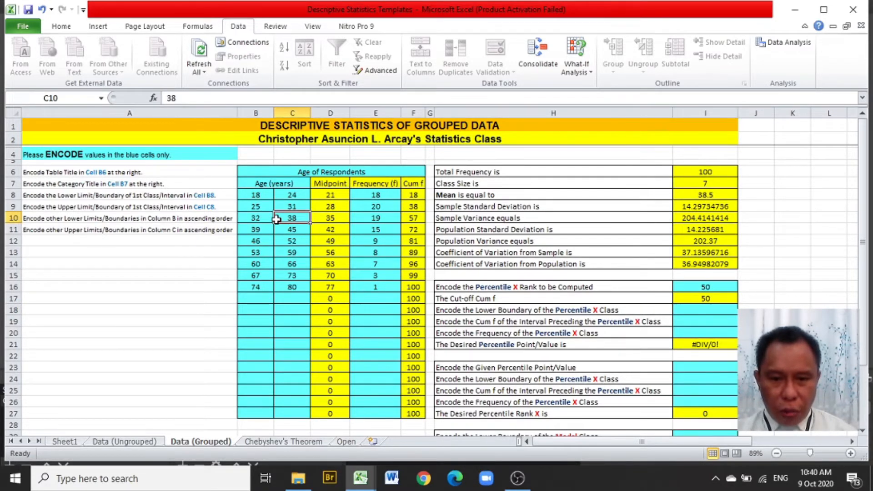
left_click(262, 220)
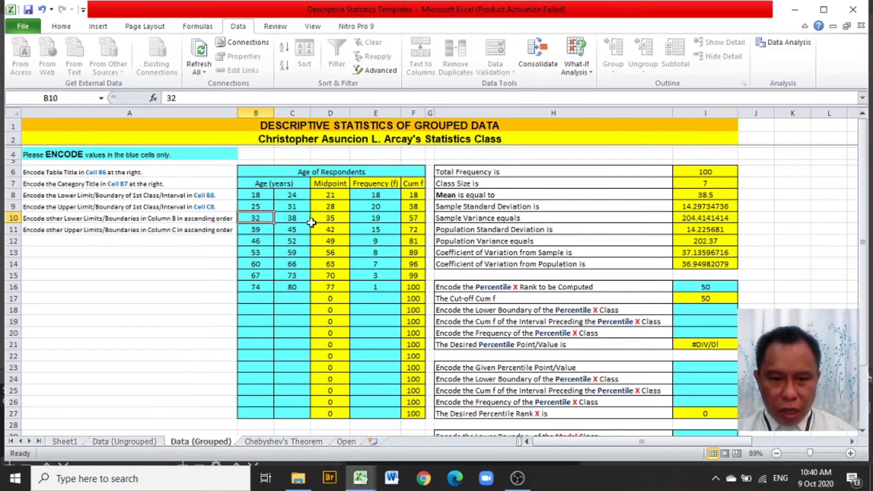
left_click(699, 309)
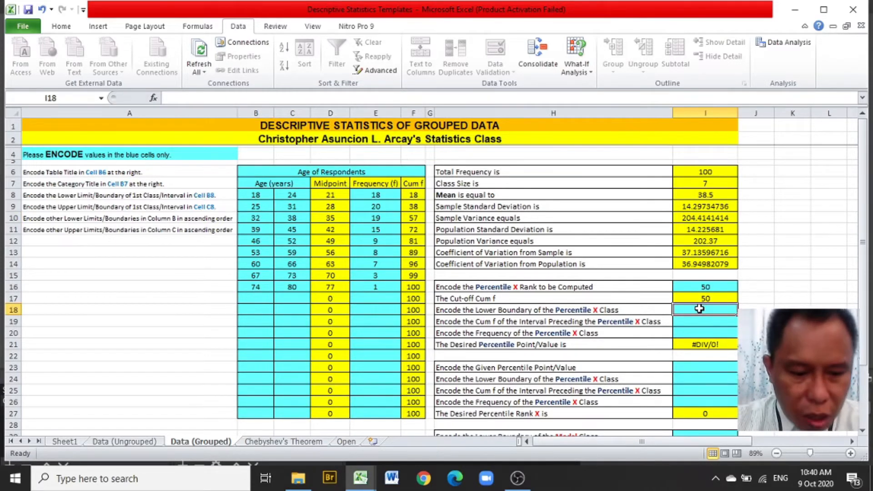
type("31.5")
key("Return")
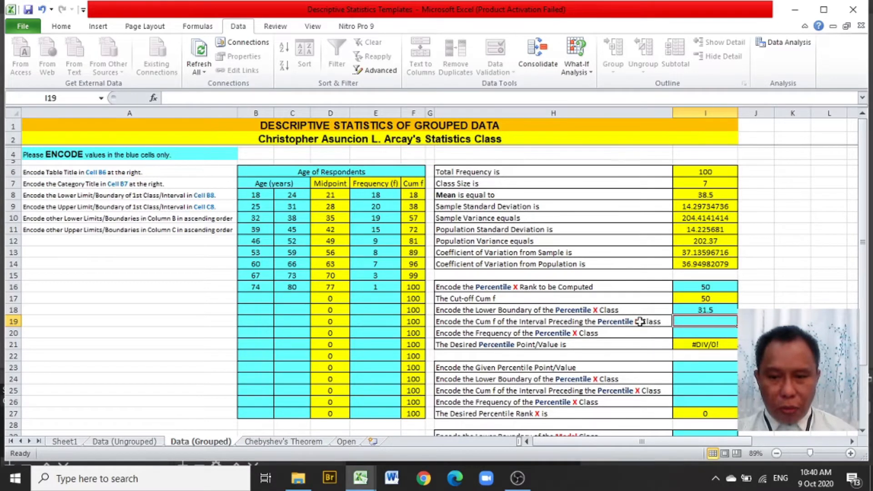
Step: Enter 38 in cell I19 as the cumulative frequency of the interval preceding the 32 to 38 class
left_click(262, 217)
left_click(290, 218)
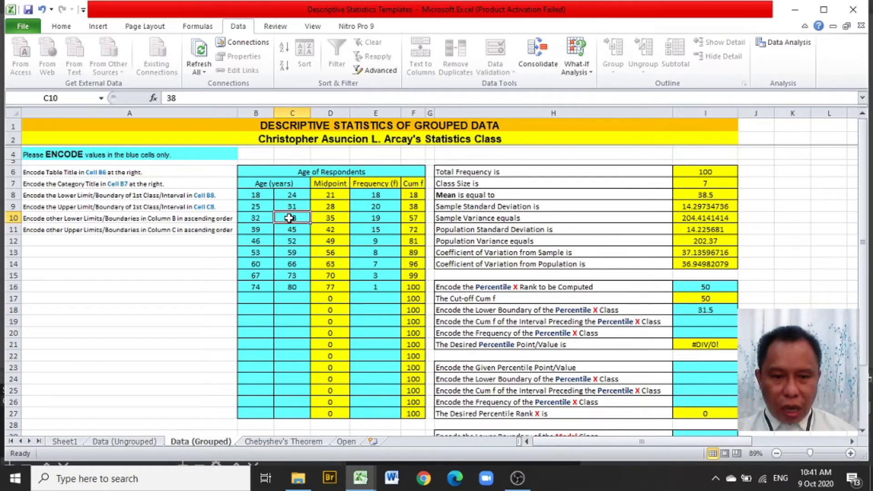
left_click(417, 220)
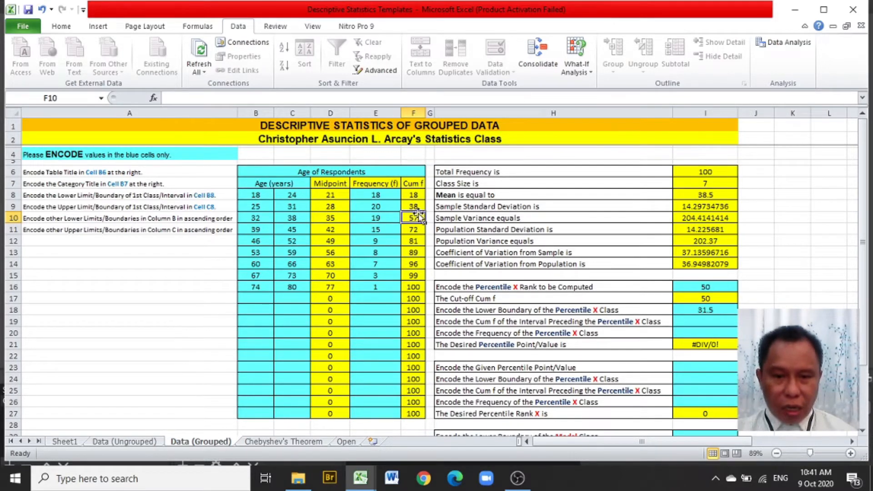
left_click(417, 206)
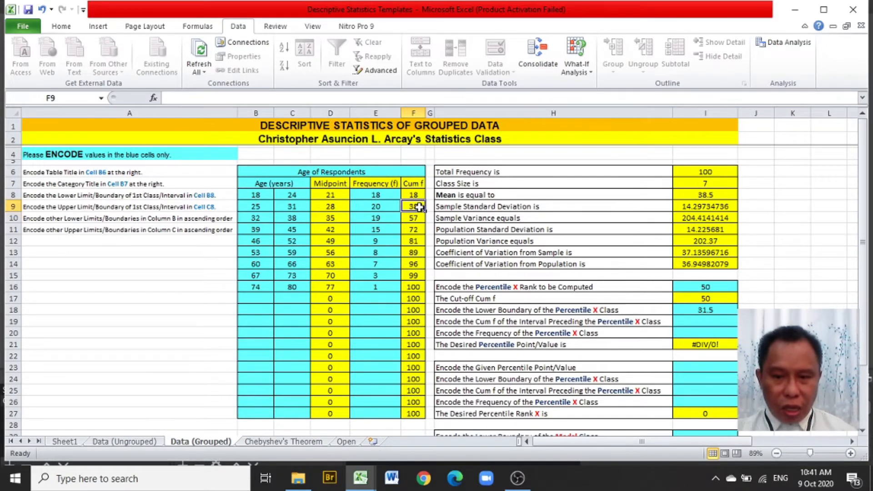
left_click(715, 321)
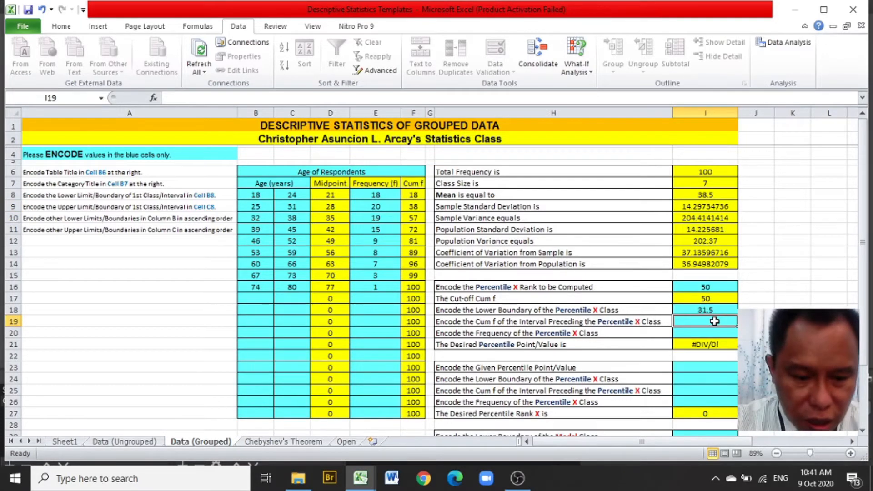
type("38")
key("Return")
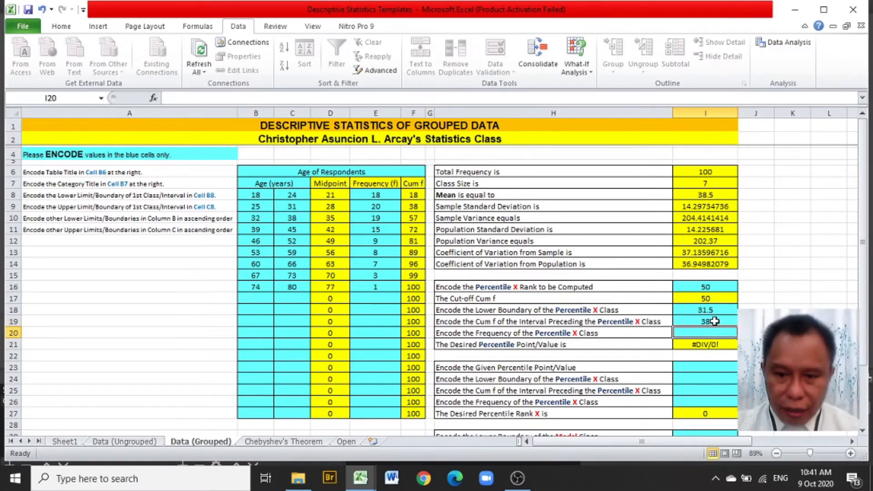
Step: Enter 19 in cell I20 as the frequency of the 32 to 38 percentile class
key("Up")
key("Up")
key("Up")
key("Up")
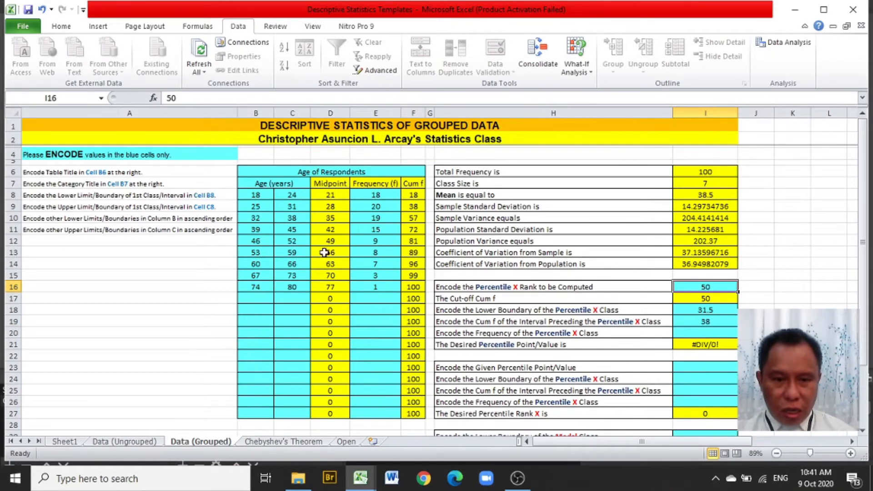
left_click(248, 219)
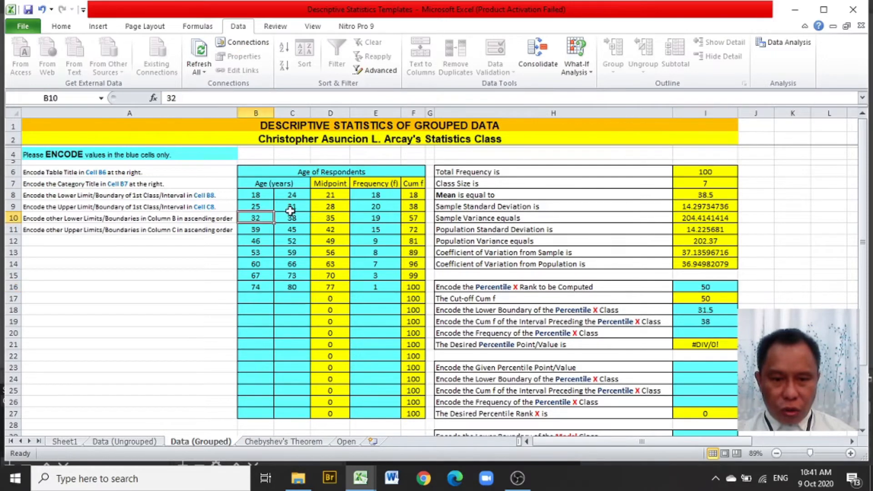
left_click(293, 219)
left_click(381, 220)
left_click(704, 331)
type("19")
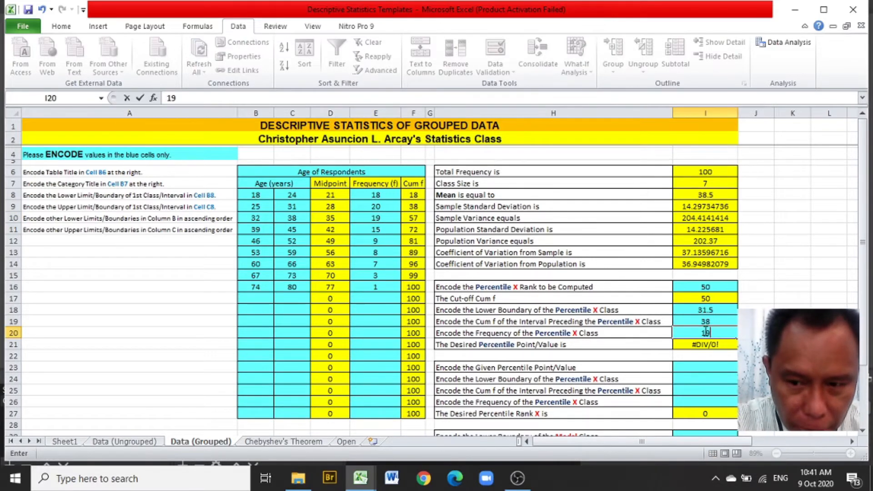
key("Return")
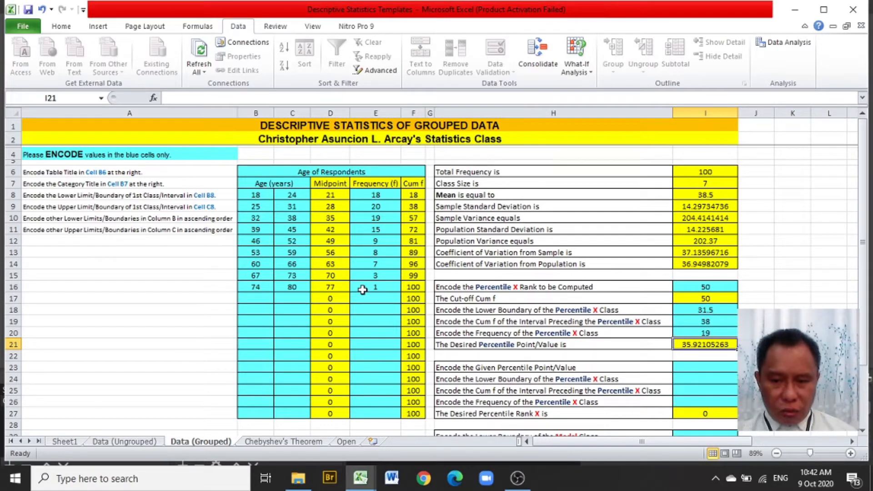
Step: Review the percentile rank, lower boundary, preceding cumulative frequency and class frequency against the 32 to 38 row of the age table
left_click(690, 288)
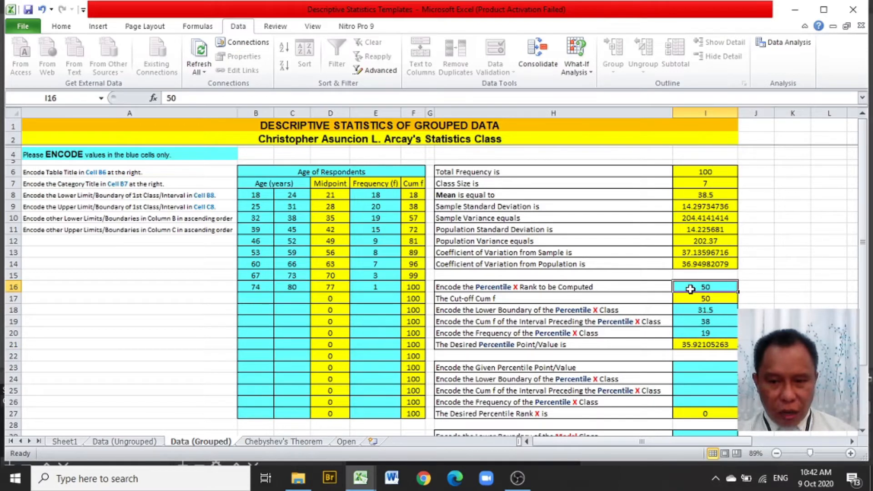
left_click(696, 315)
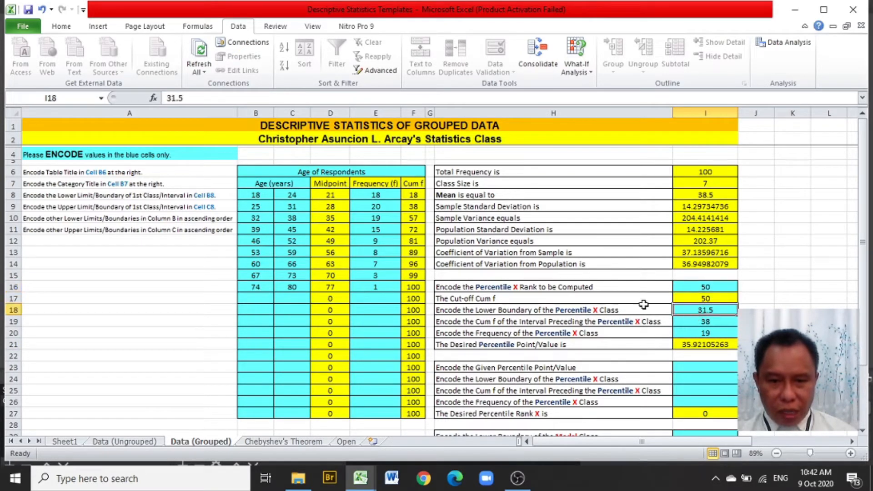
left_click(251, 221)
left_click(293, 220)
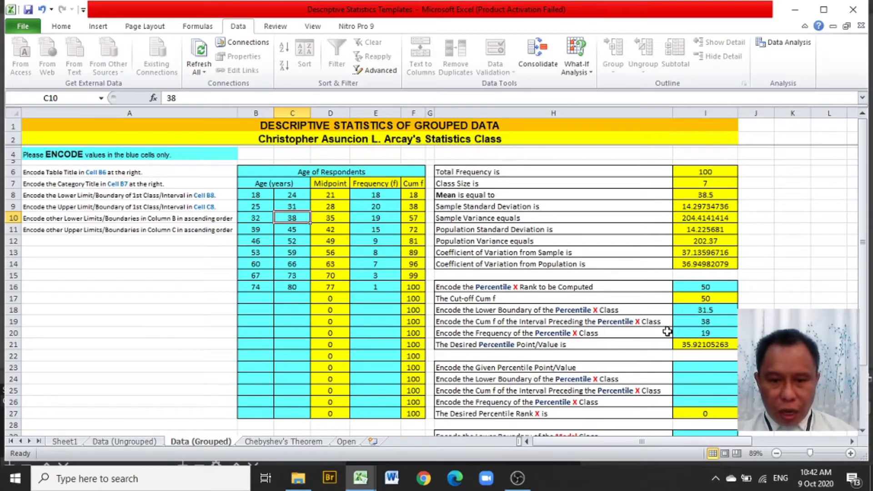
left_click(689, 321)
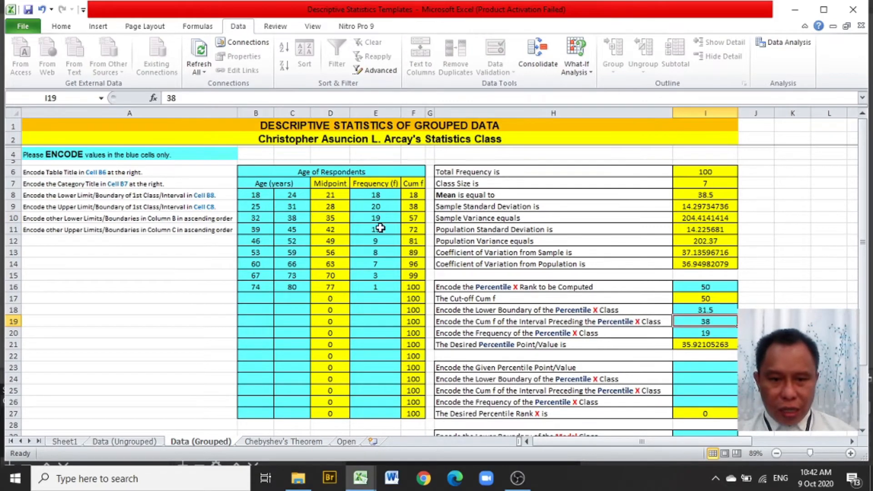
left_click(260, 218)
left_click(281, 217)
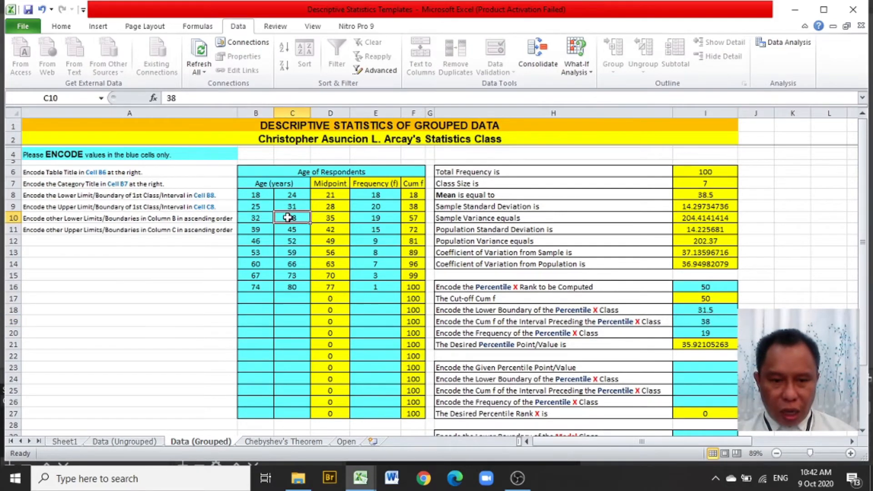
left_click(421, 218)
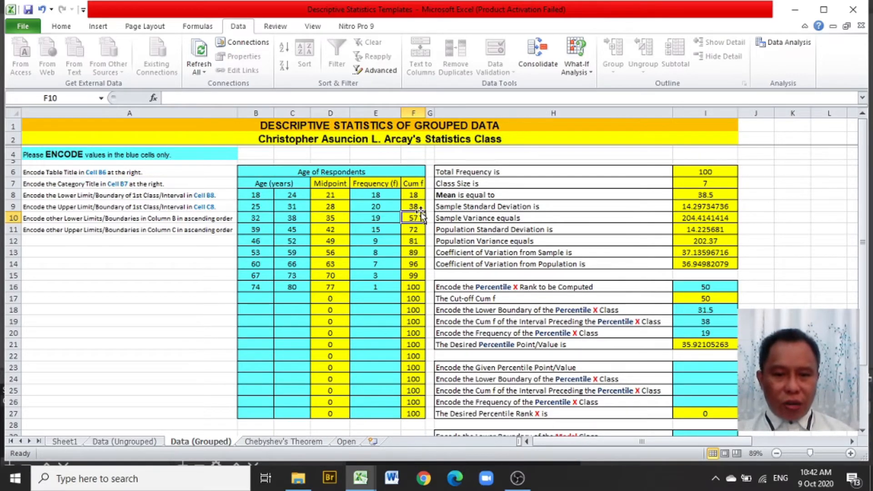
left_click(417, 205)
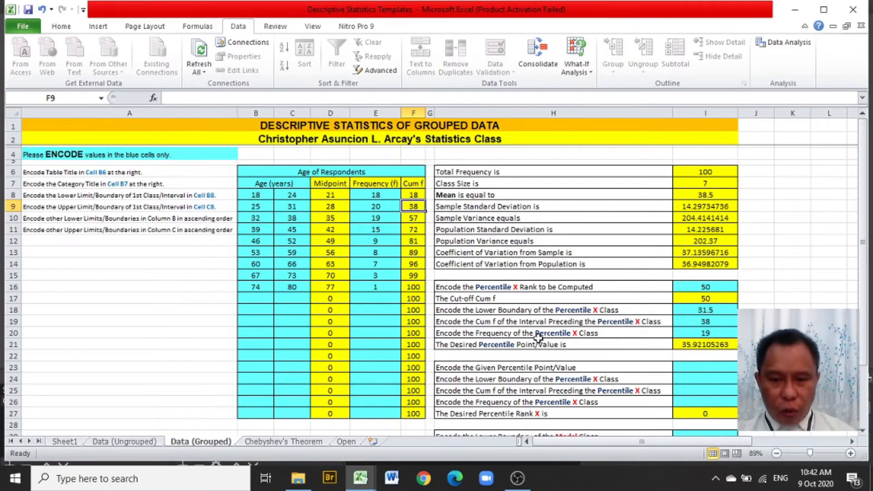
left_click(679, 332)
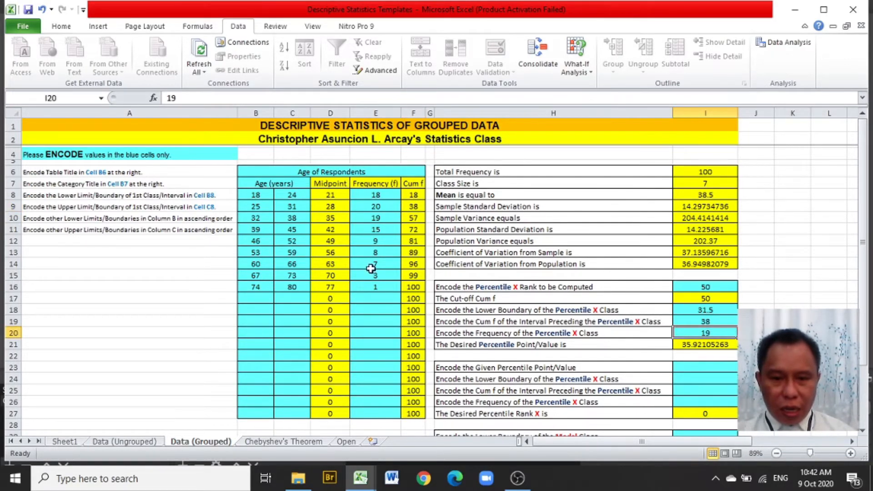
left_click(258, 216)
left_click(287, 218)
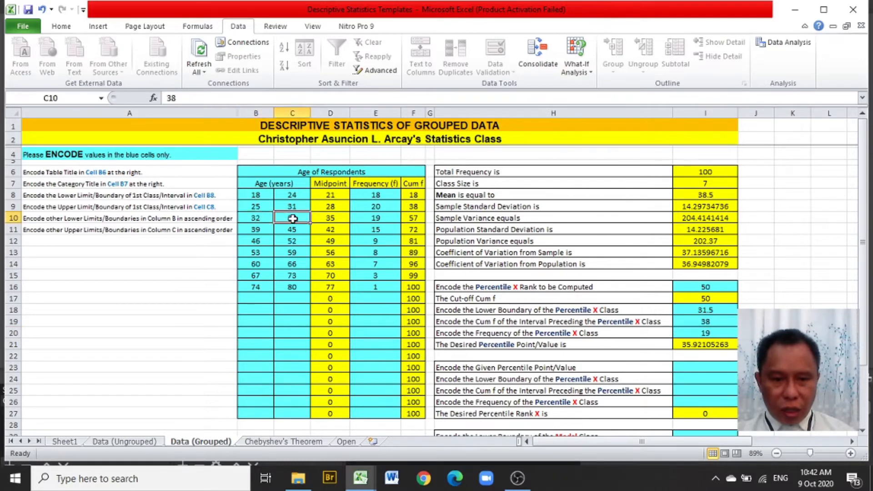
left_click(361, 218)
left_click(721, 333)
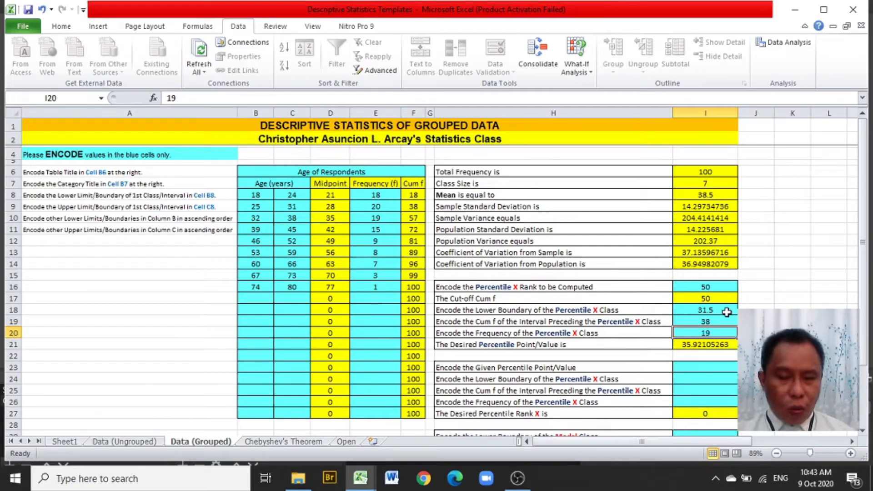
Step: Clear the percentile rank in cell I16 and the percentile class values in cells I18 to I20
left_click(727, 287)
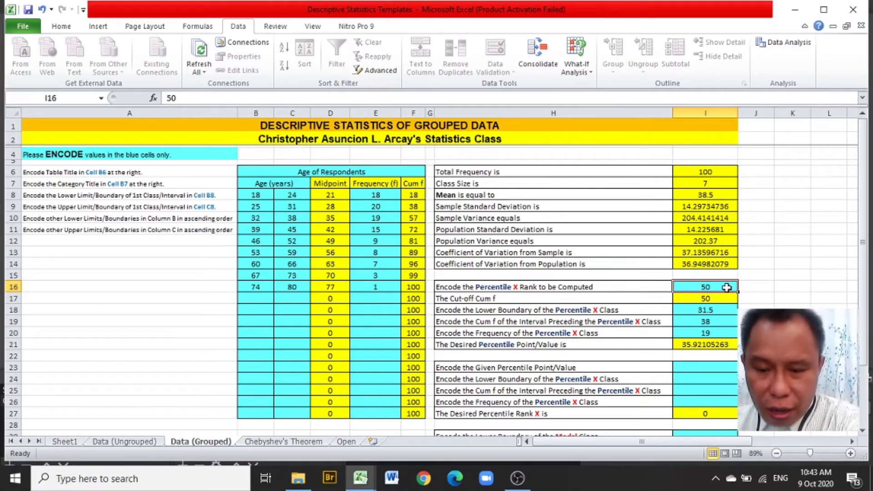
key("Delete")
left_click_drag(726, 310, 726, 328)
key("Delete")
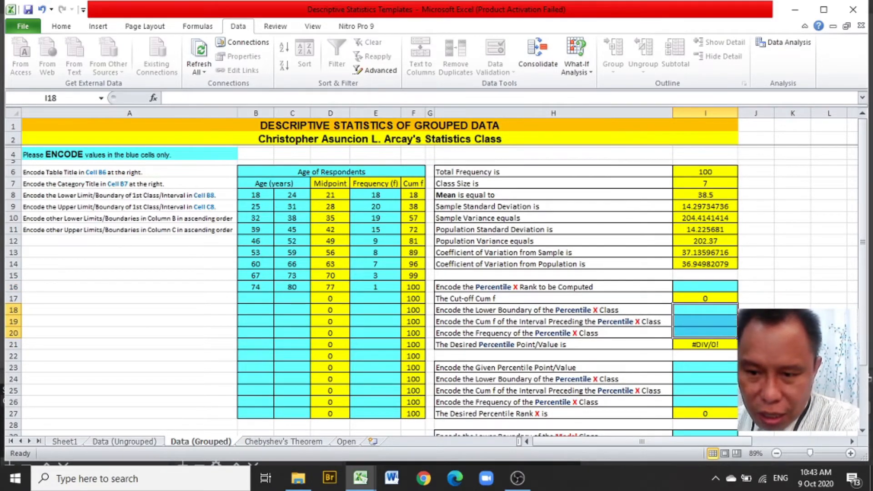
left_click(764, 306)
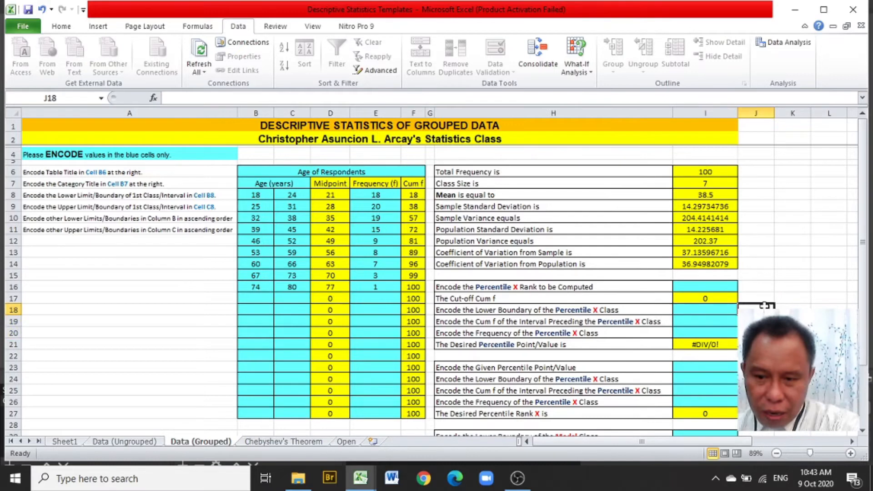
Step: Enter 25 as the percentile rank to compute in cell I16
left_click(720, 286)
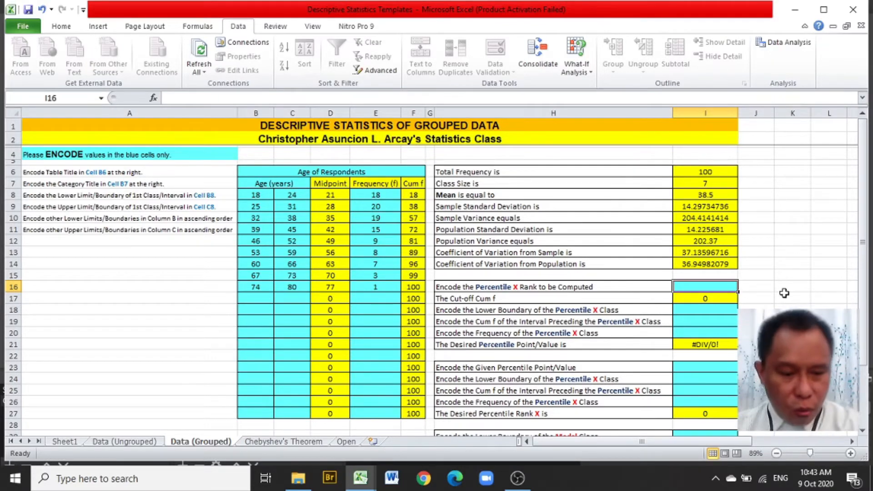
type("25")
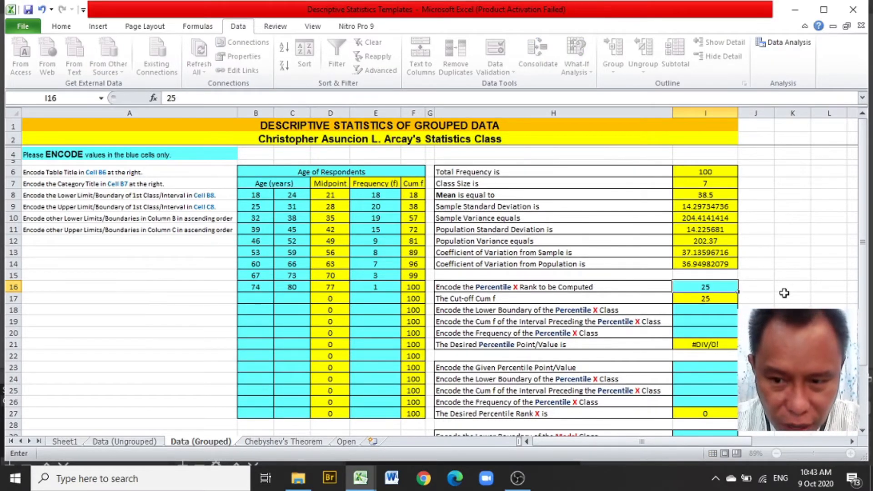
key("Return")
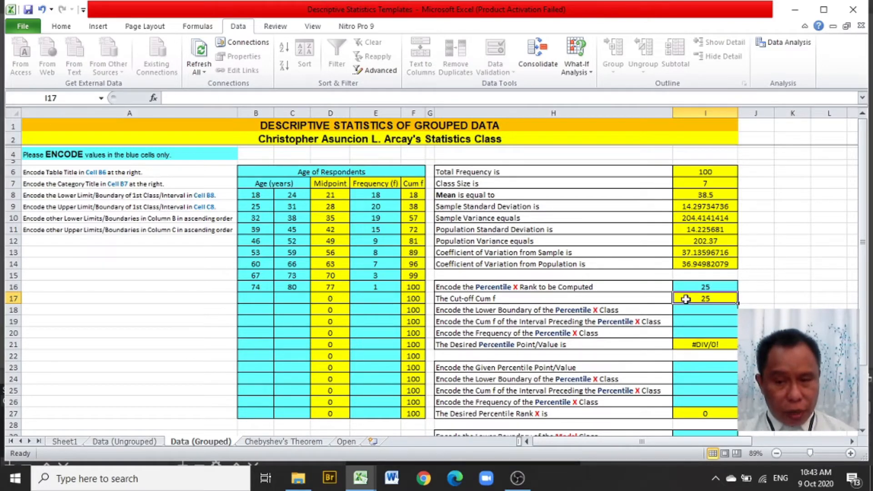
Step: Compare the cumulative frequencies in the age table with the cut-off value to locate the 25th percentile class
left_click(418, 197)
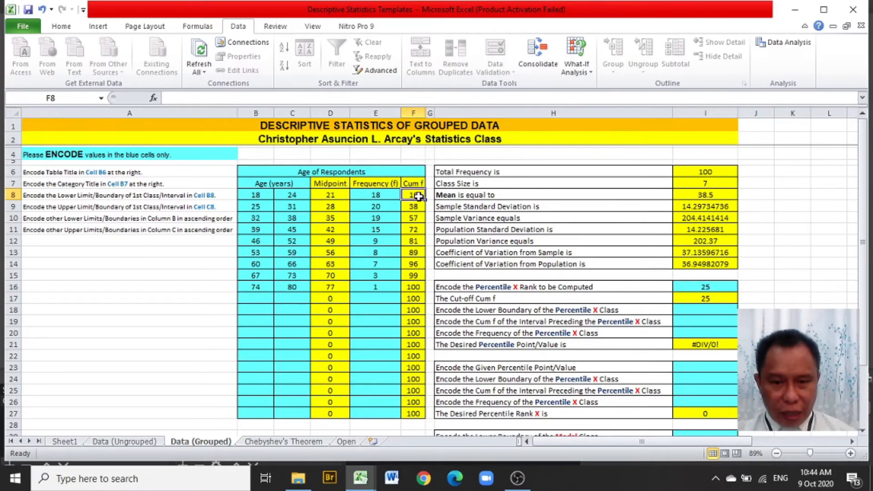
left_click(417, 206)
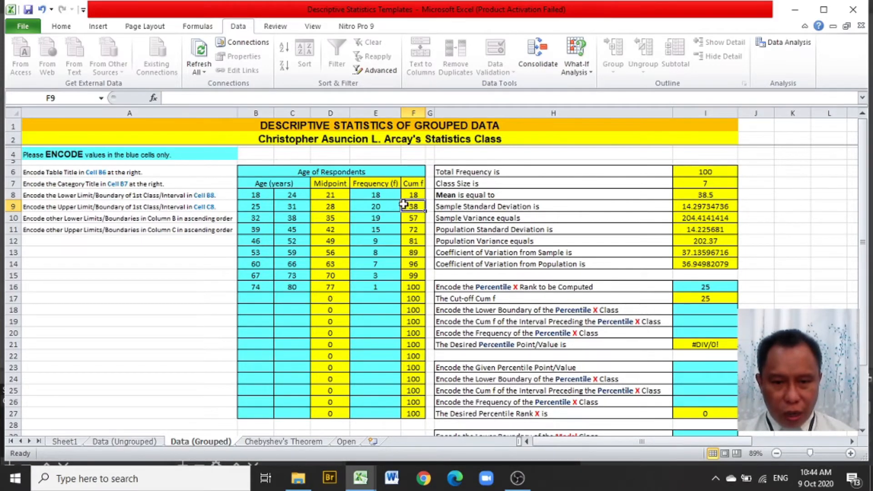
left_click(264, 206)
left_click(291, 206)
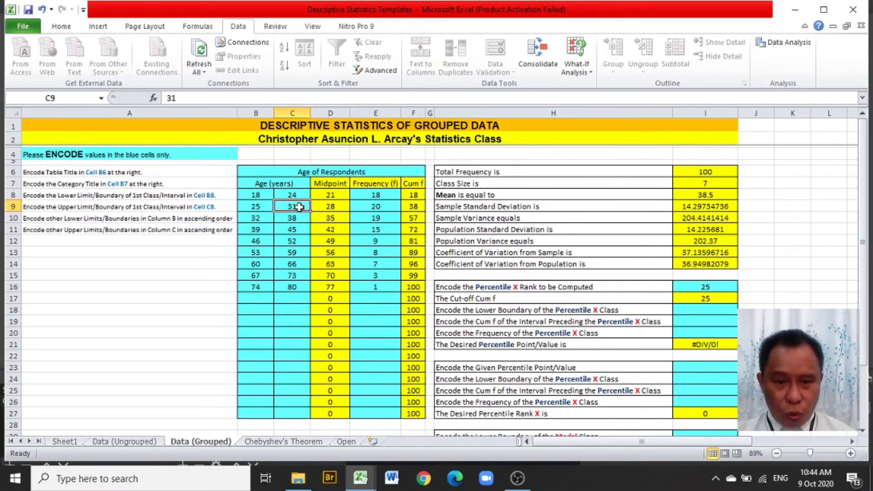
left_click(257, 207)
left_click(283, 208)
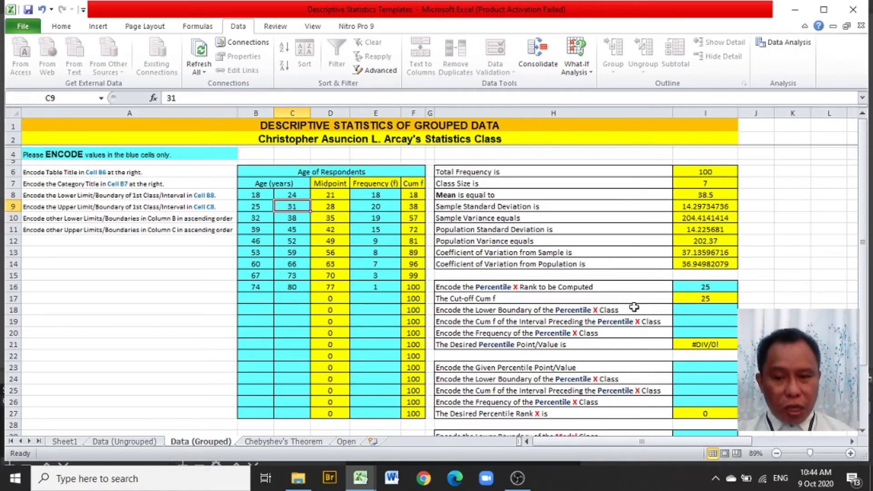
Step: Enter 24.5 in cell I18 as the lower boundary of the 25 to 31 percentile class and check it against that class's limits
left_click(684, 311)
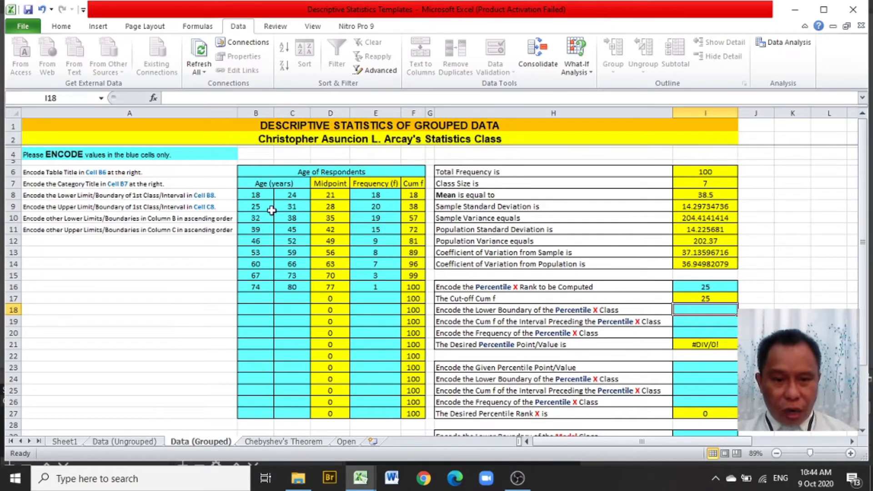
left_click(258, 208)
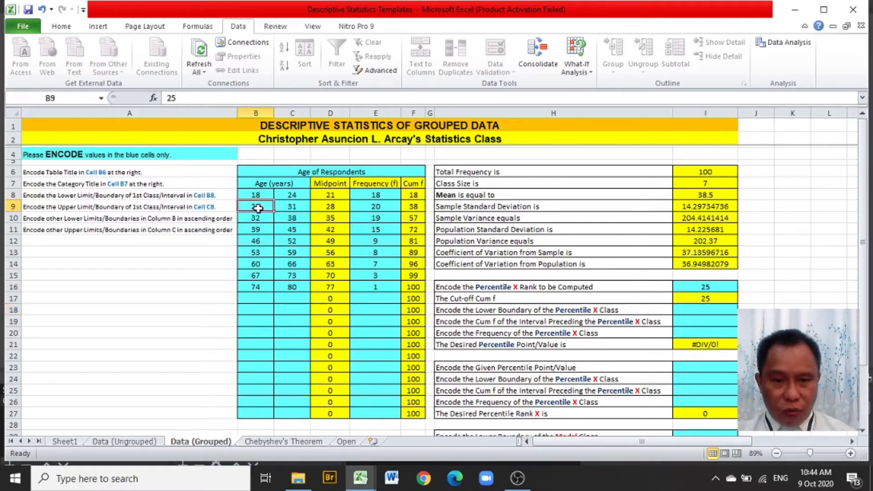
left_click(281, 206)
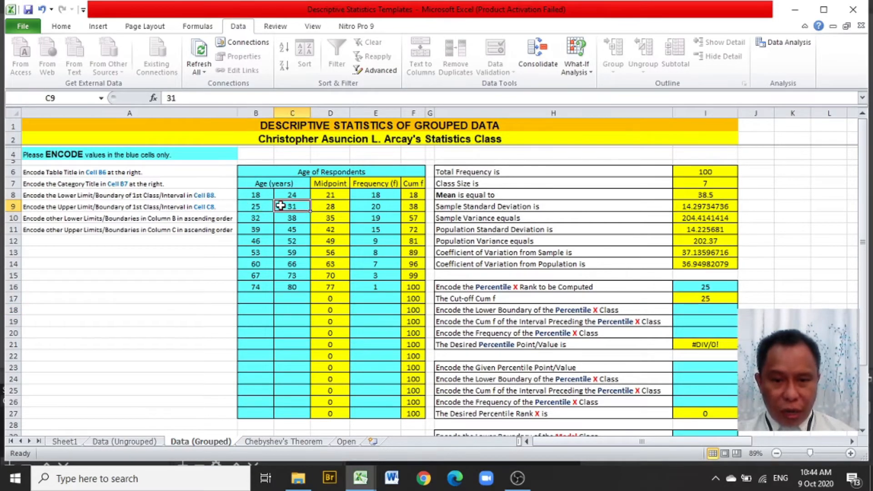
left_click(258, 207)
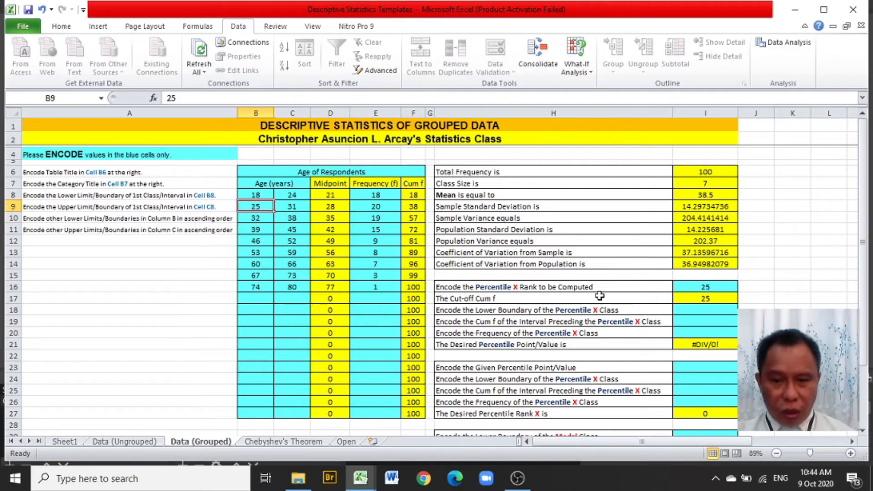
left_click(697, 310)
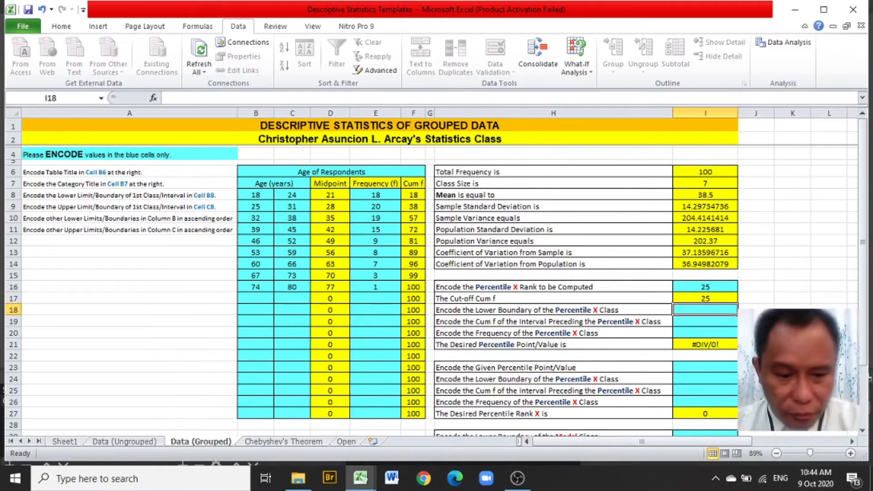
type("24.5")
key("Return")
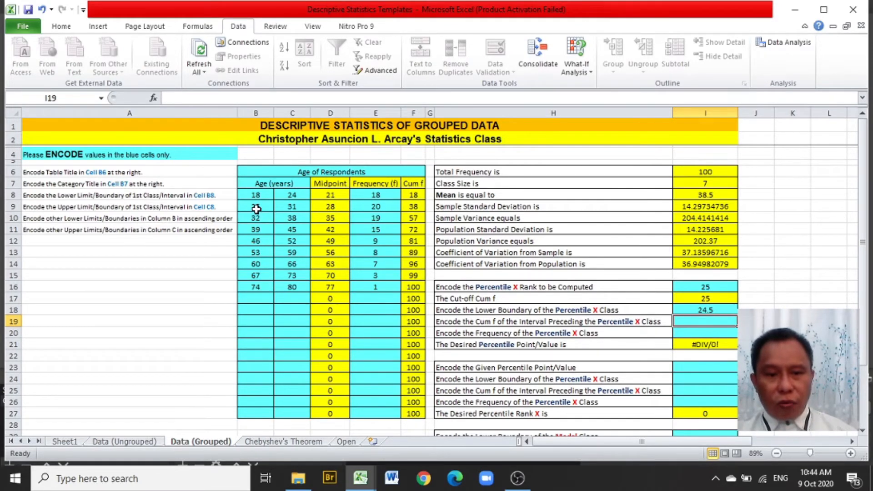
left_click(256, 208)
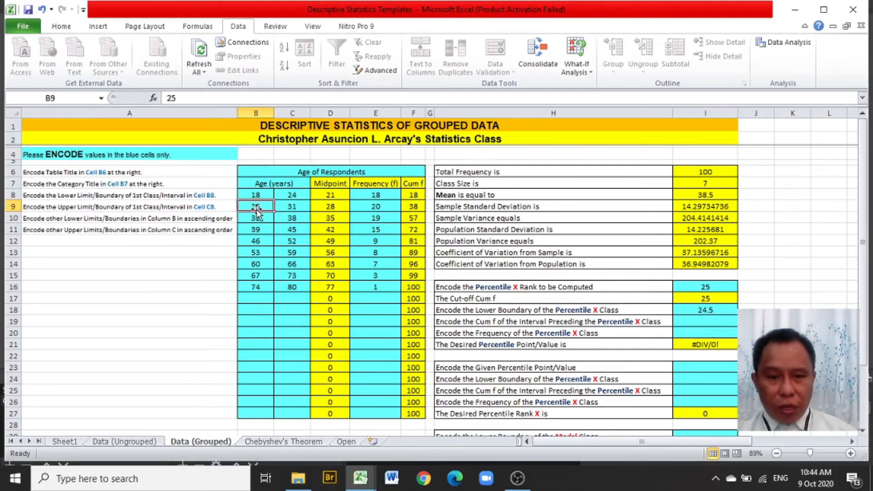
left_click(290, 207)
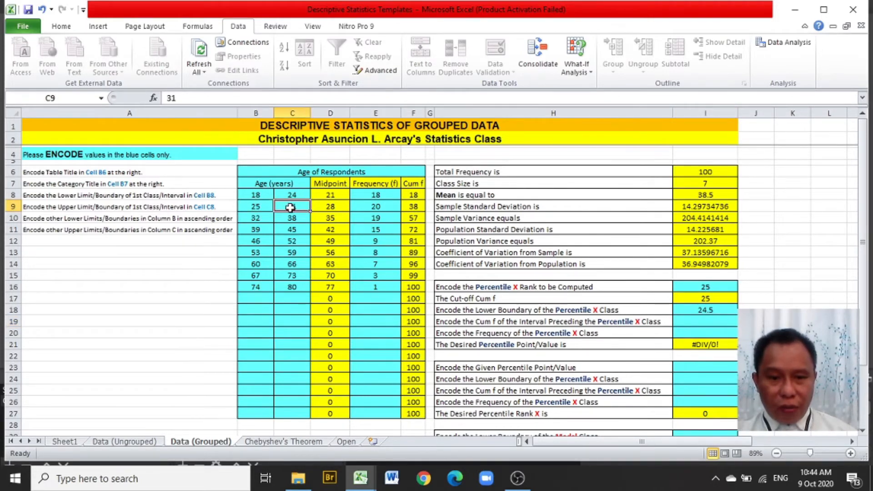
left_click(264, 207)
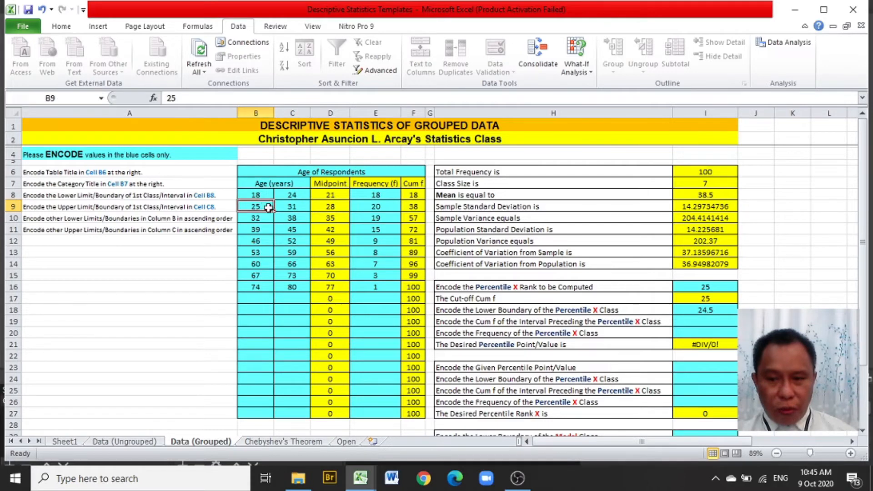
left_click(709, 309)
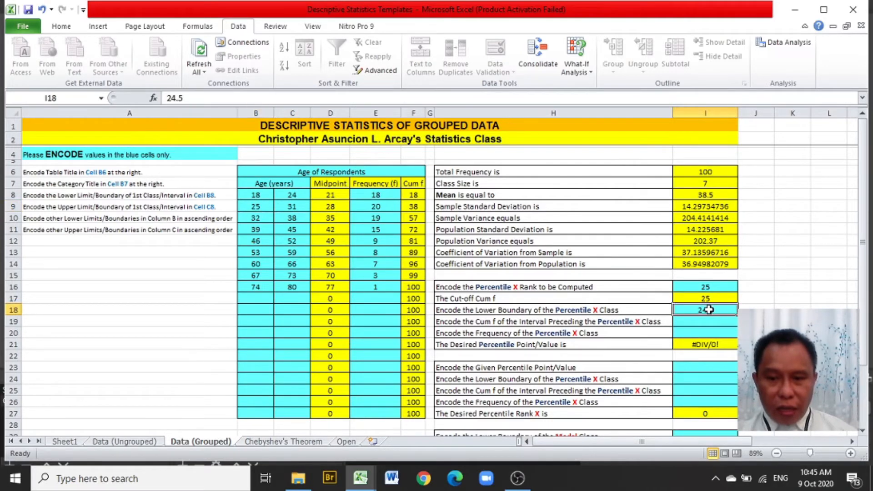
Step: Enter 18 in cell I19 as the cumulative frequency of the interval preceding the 25 to 31 class
left_click(690, 320)
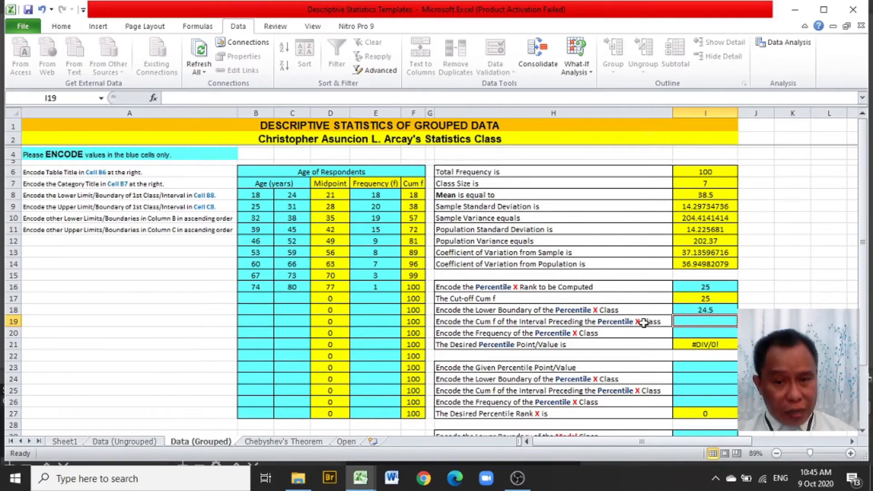
left_click(255, 207)
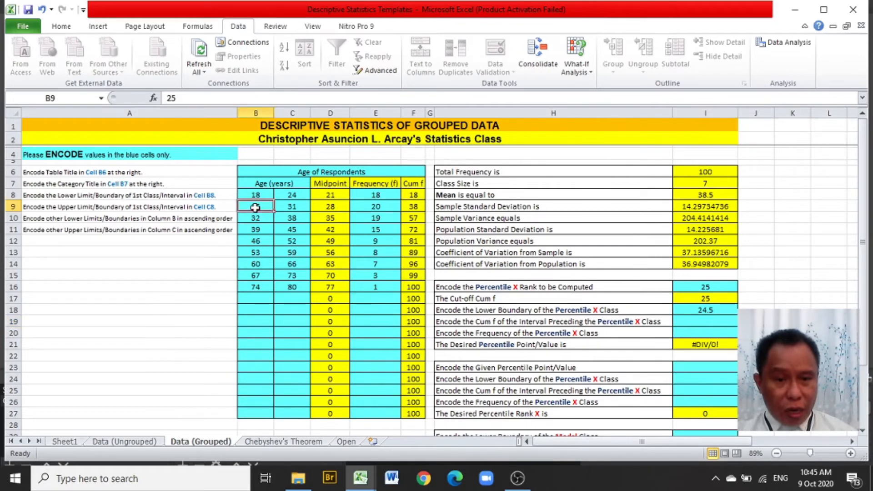
left_click(290, 207)
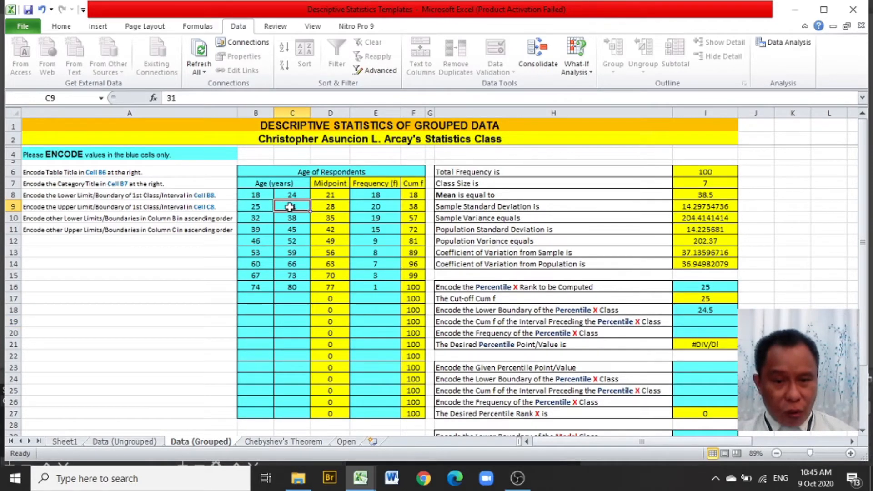
left_click(418, 208)
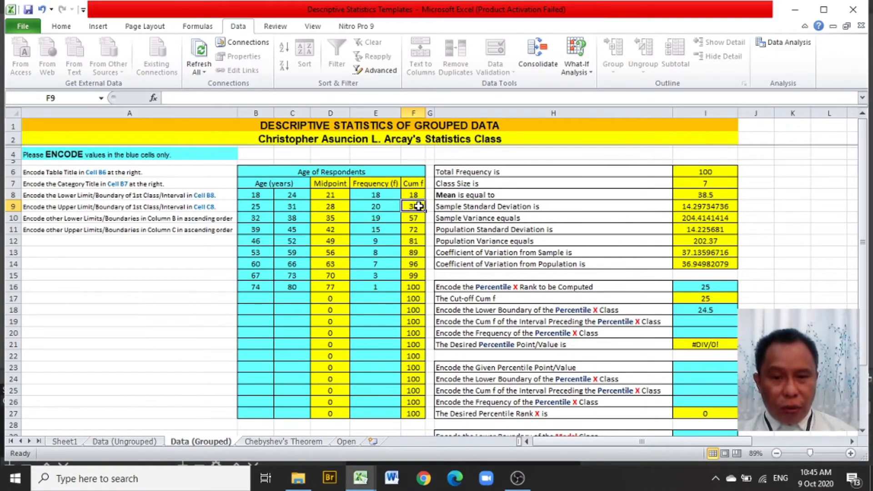
left_click(418, 195)
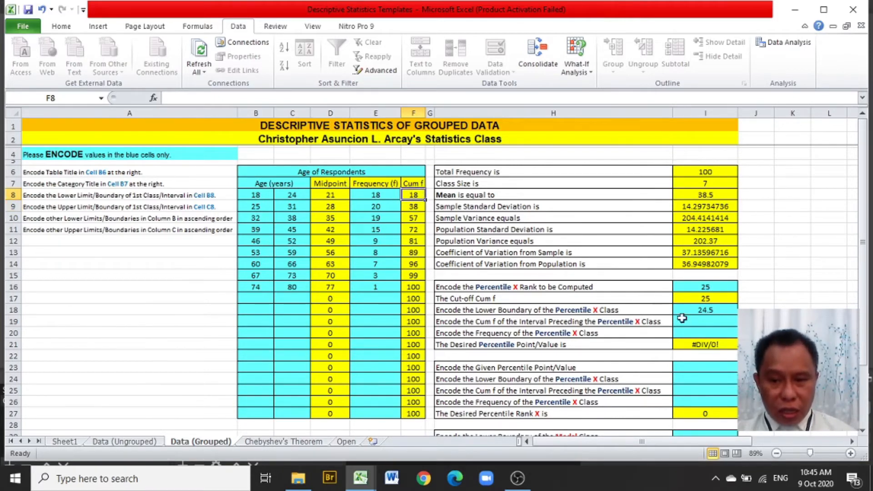
left_click(711, 322)
type("18")
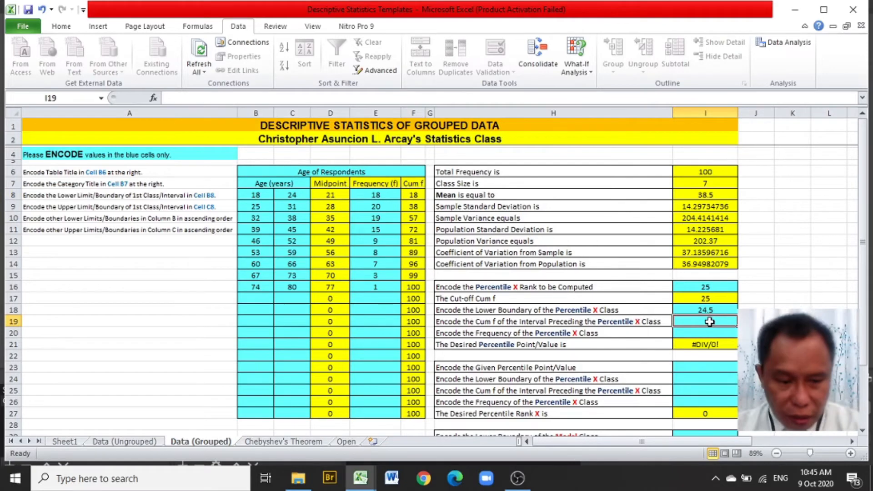
key("Return")
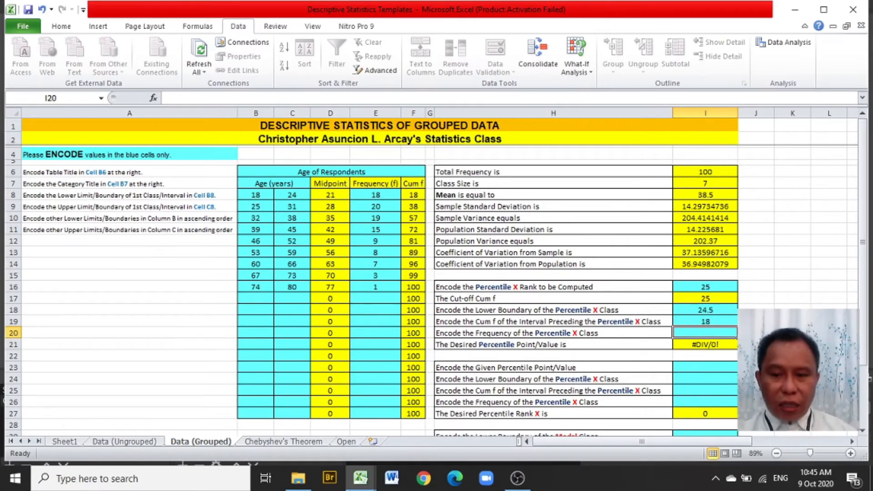
Step: Enter 20 in cell I20 as the frequency of the 25 to 31 percentile class
left_click(490, 335)
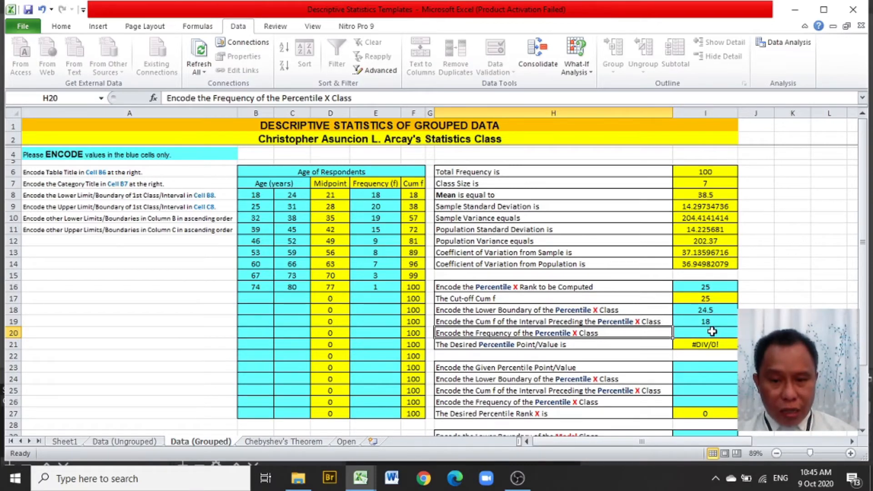
left_click(254, 206)
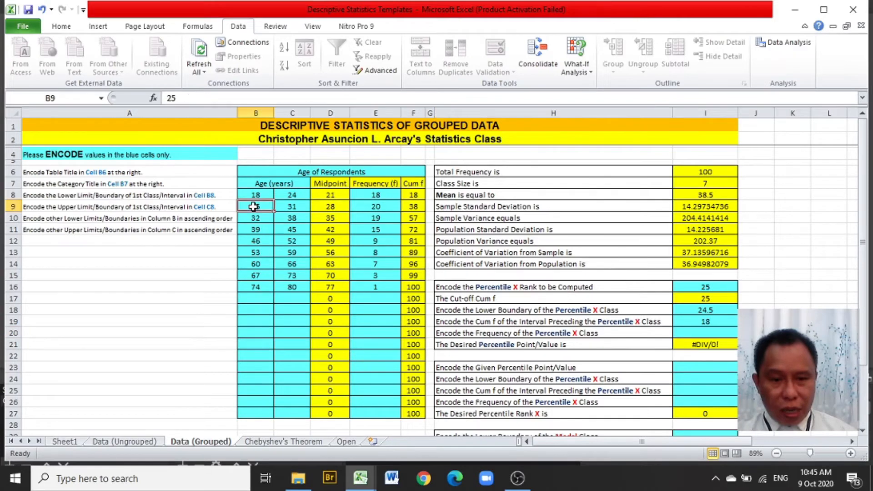
left_click(288, 206)
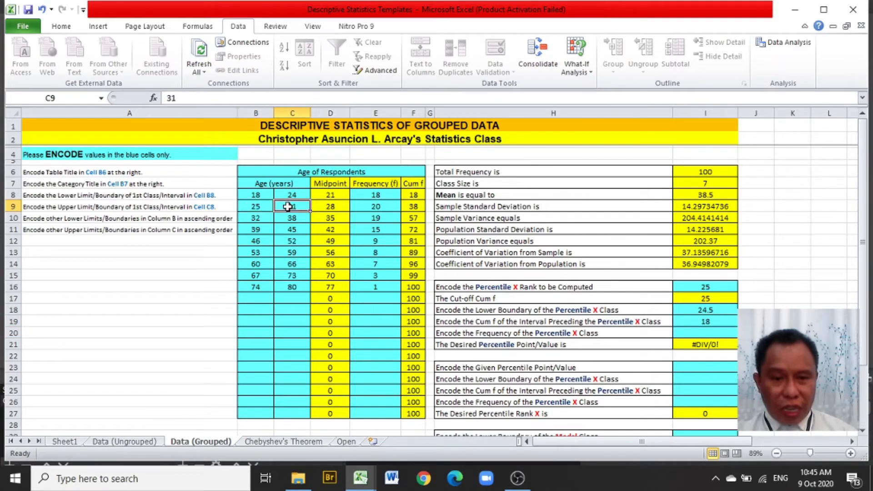
left_click(359, 207)
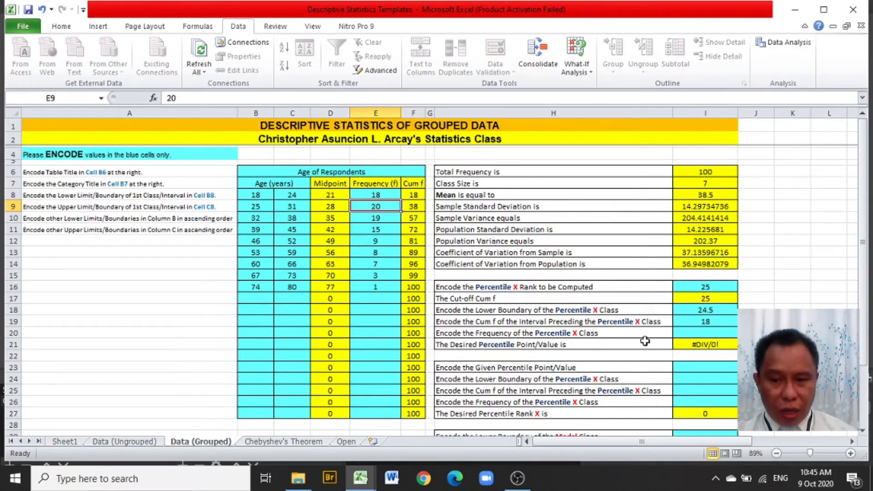
left_click(710, 333)
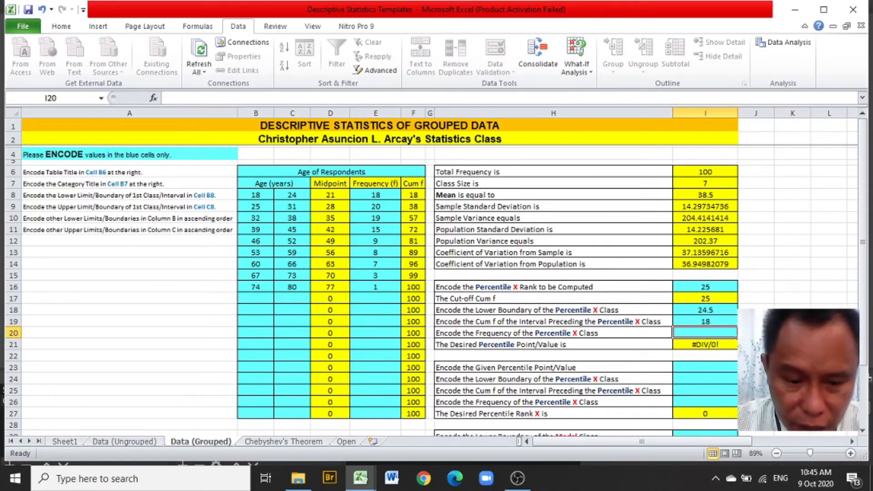
type("20")
key("Return")
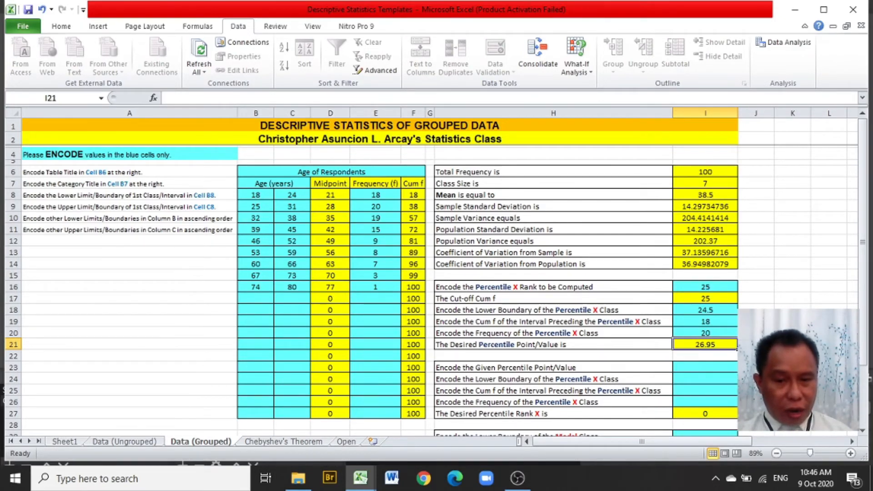
Step: Clear the percentile rank of 25 in cell I16 and its class values in cells I18 to I20
left_click(724, 287)
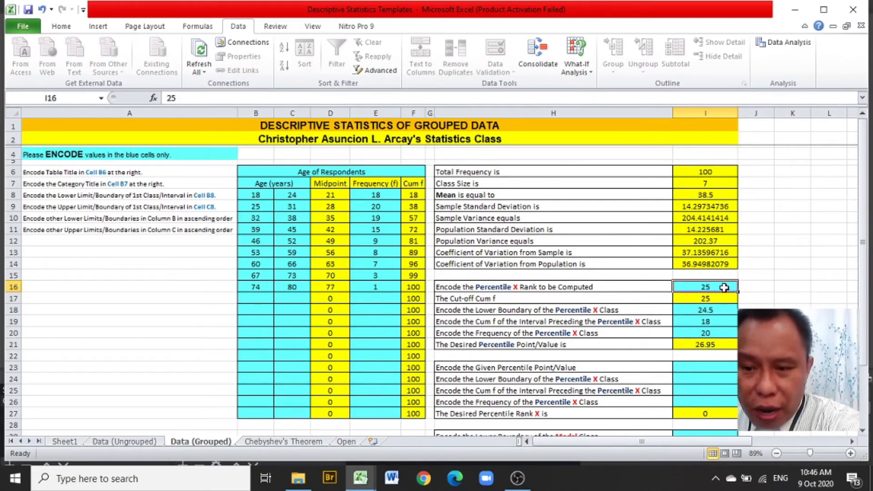
key("Delete")
left_click_drag(727, 310, 731, 327)
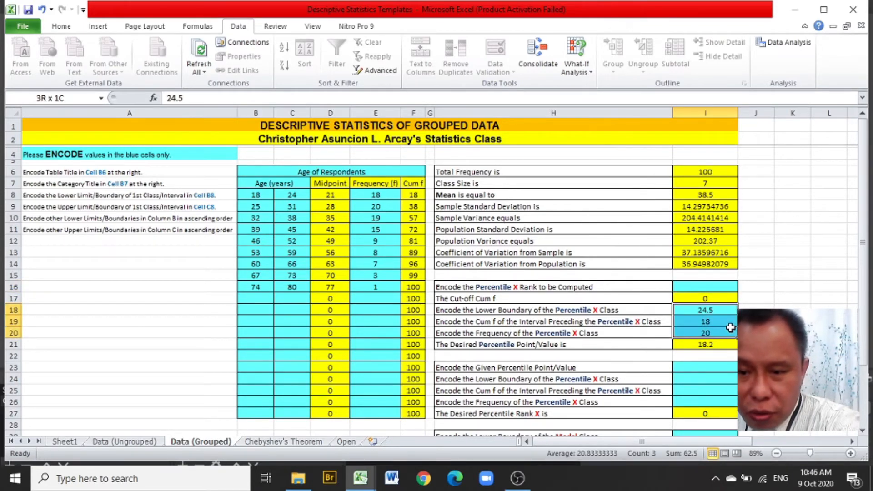
key("Delete")
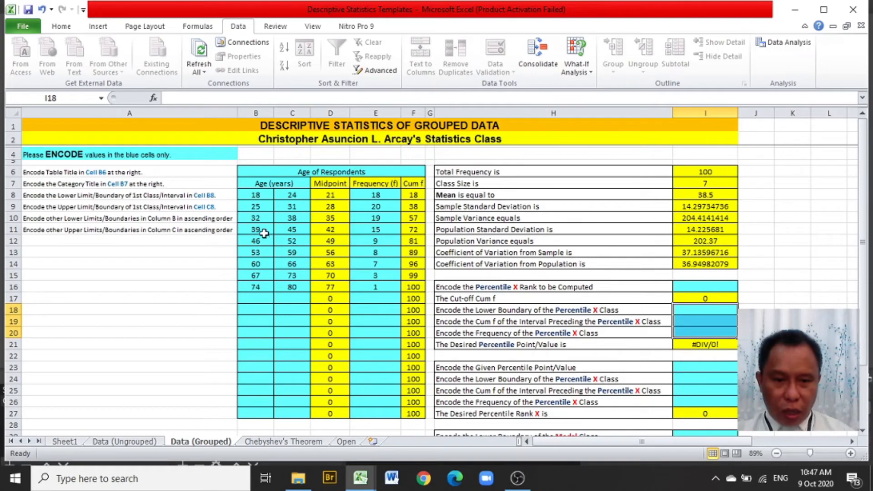
left_click(772, 305)
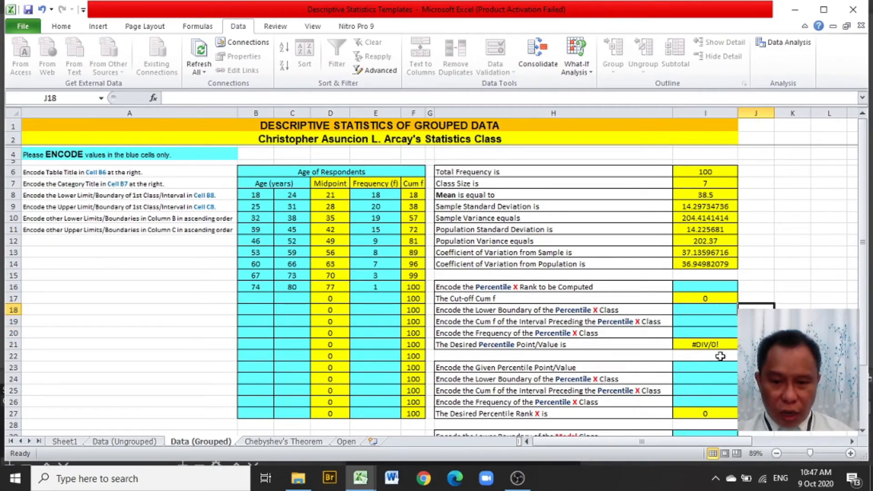
Step: Enter 40 in cell I23 as the given percentile point whose rank is wanted
left_click(705, 365)
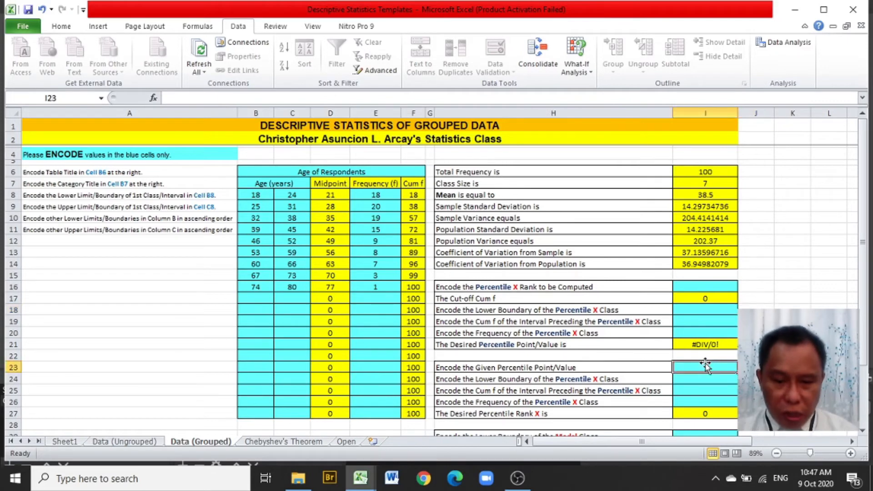
type("40")
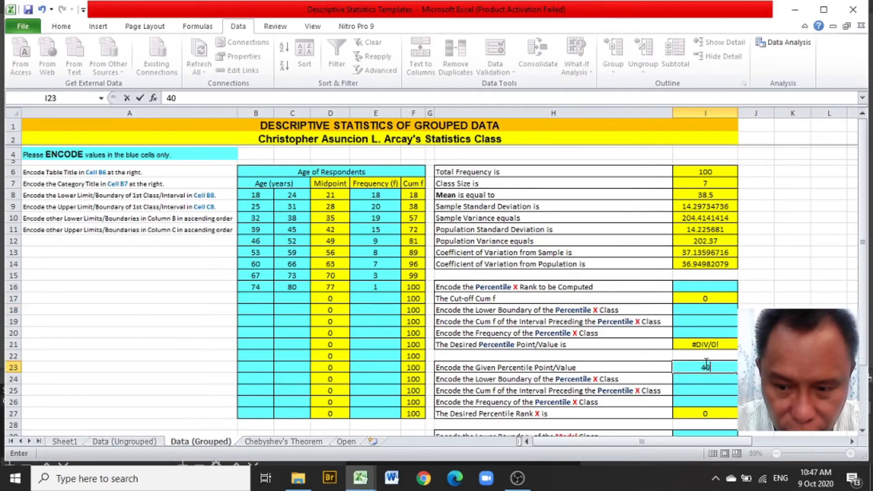
key("Return")
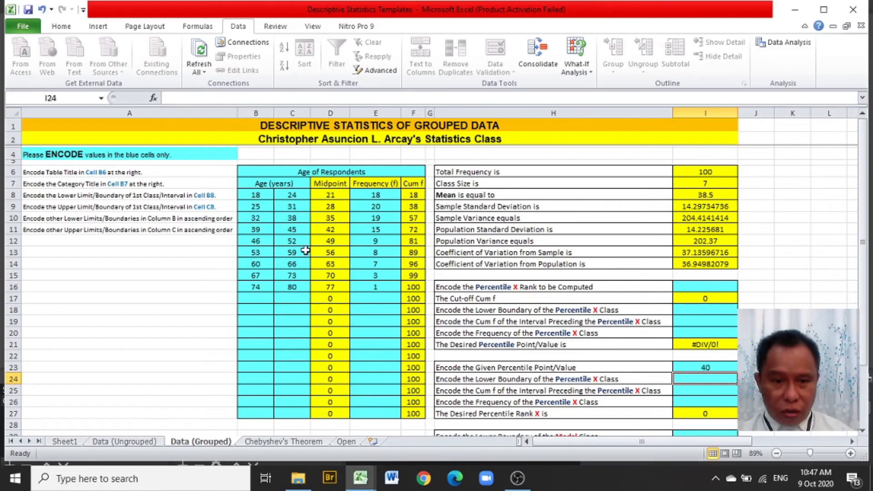
Step: Enter 38.5 in cell I24 as the lower boundary of the 39 to 45 class that contains the percentile point 40
left_click(261, 232)
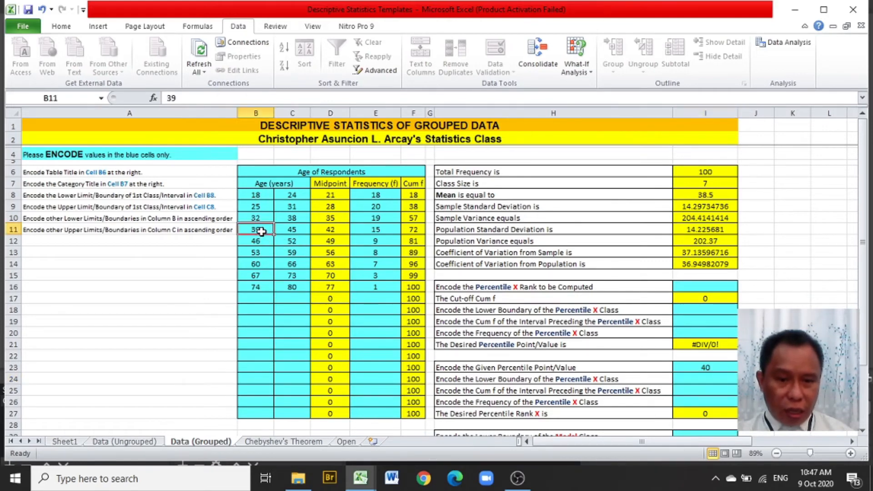
left_click(284, 231)
left_click(256, 229)
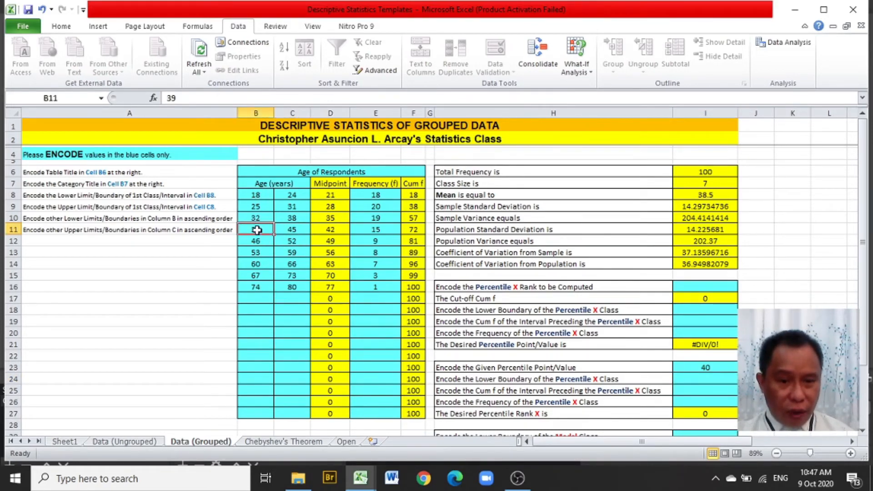
left_click(292, 230)
left_click(254, 231)
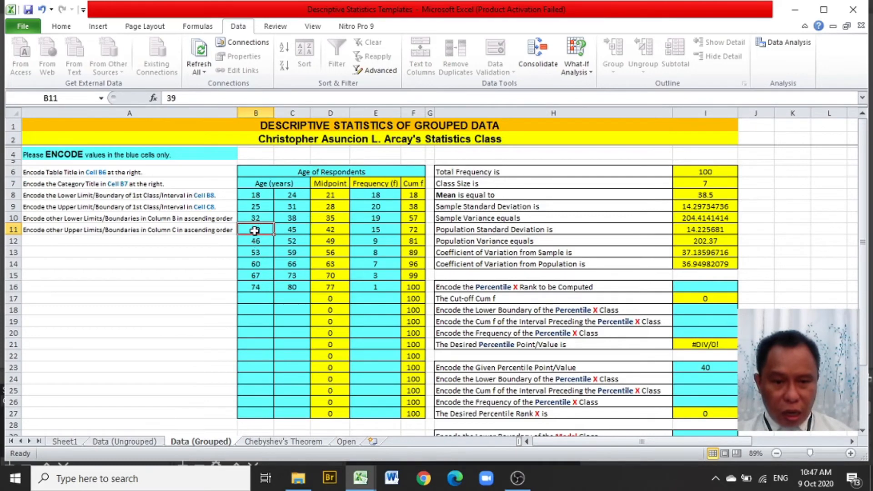
left_click(285, 231)
left_click(263, 231)
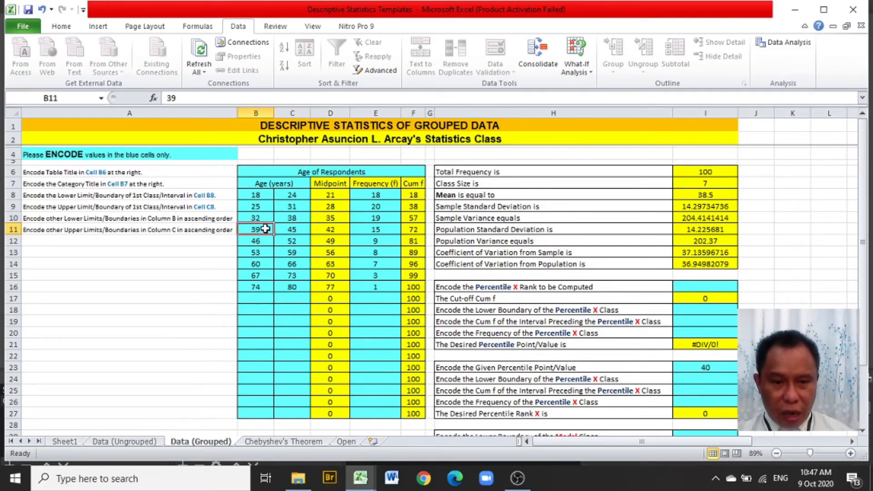
left_click(287, 230)
left_click(268, 231)
left_click(283, 230)
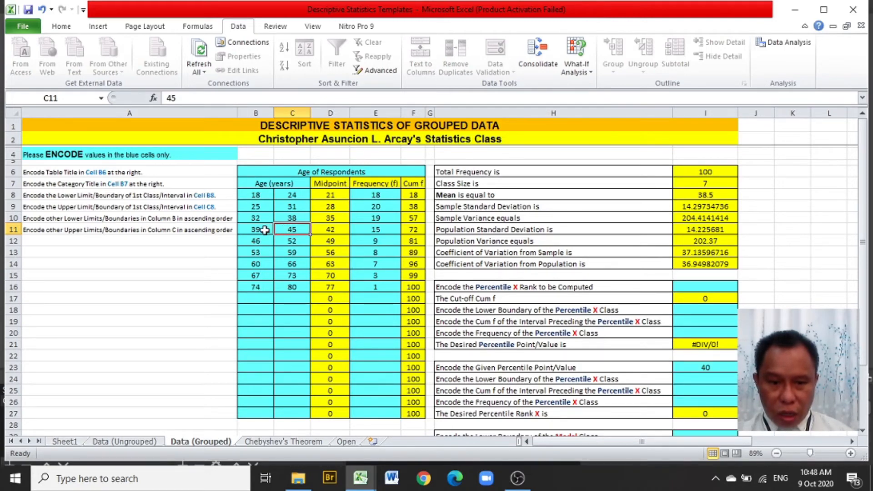
left_click(712, 377)
type("38")
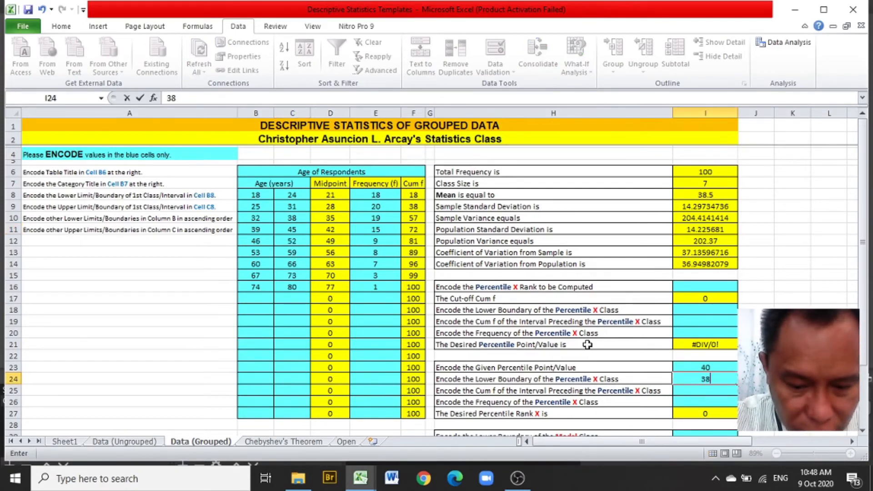
type(".5")
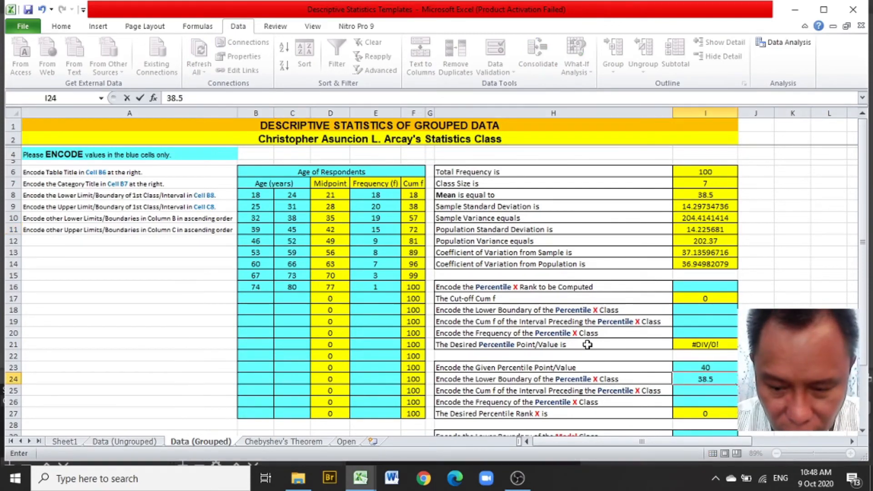
key("Return")
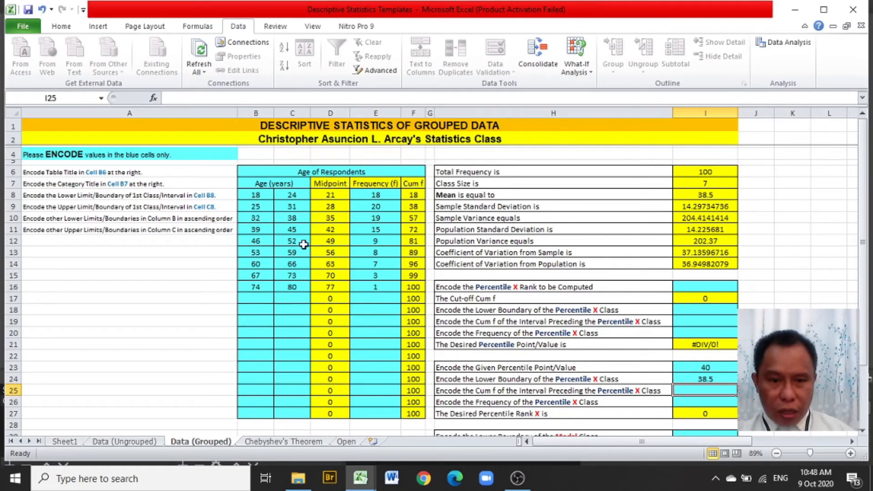
Step: Enter 57 in cell I25 as the cumulative frequency of the interval preceding the 39 to 45 class
left_click(255, 229)
left_click(290, 229)
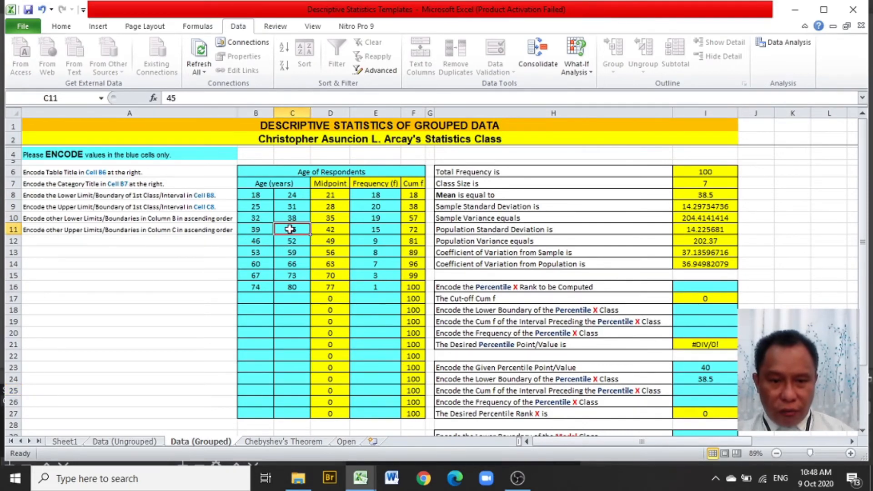
left_click(265, 229)
left_click(282, 228)
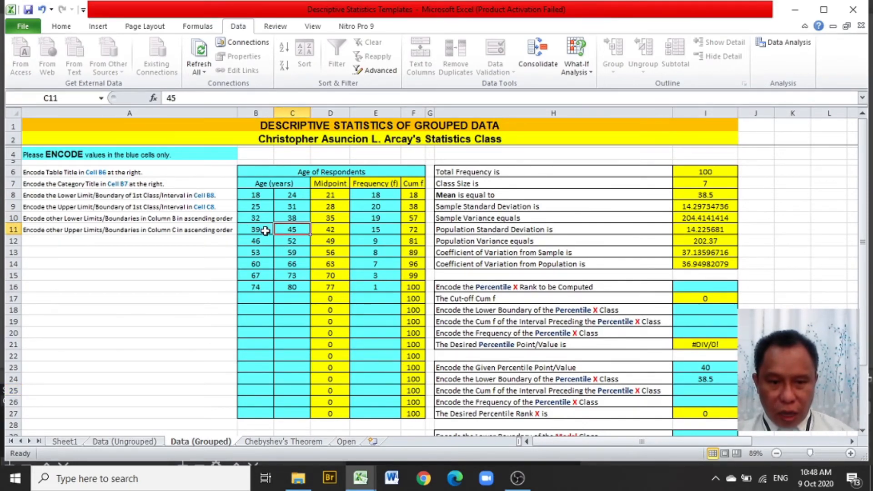
left_click(267, 231)
left_click(283, 230)
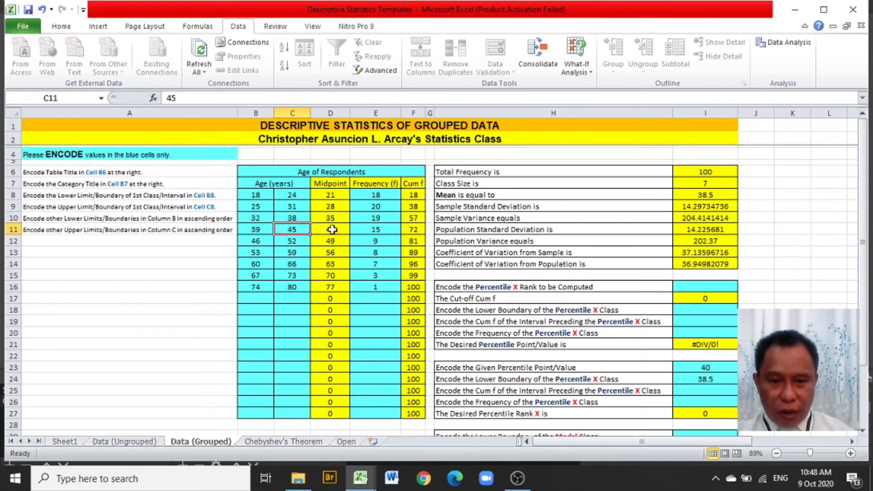
left_click(416, 231)
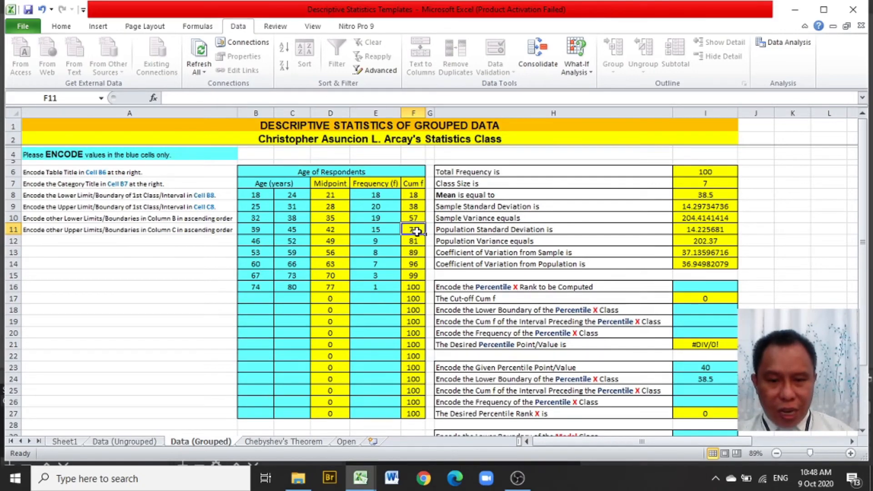
left_click(415, 218)
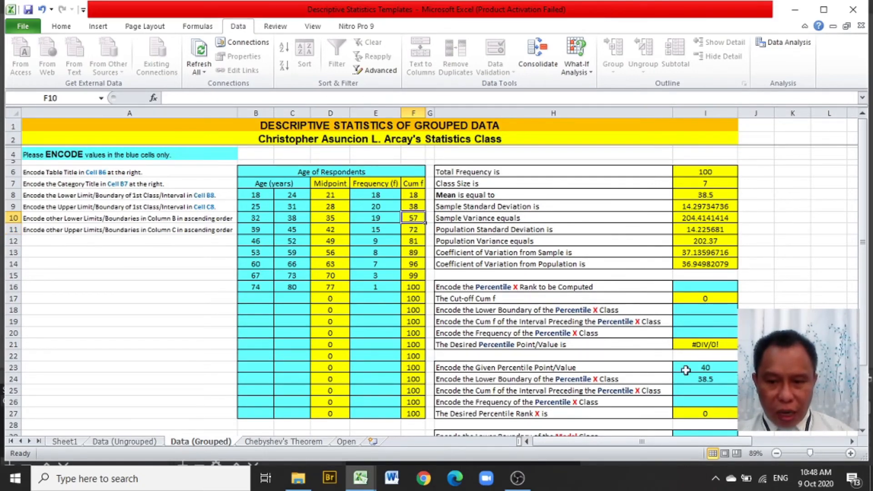
left_click(710, 389)
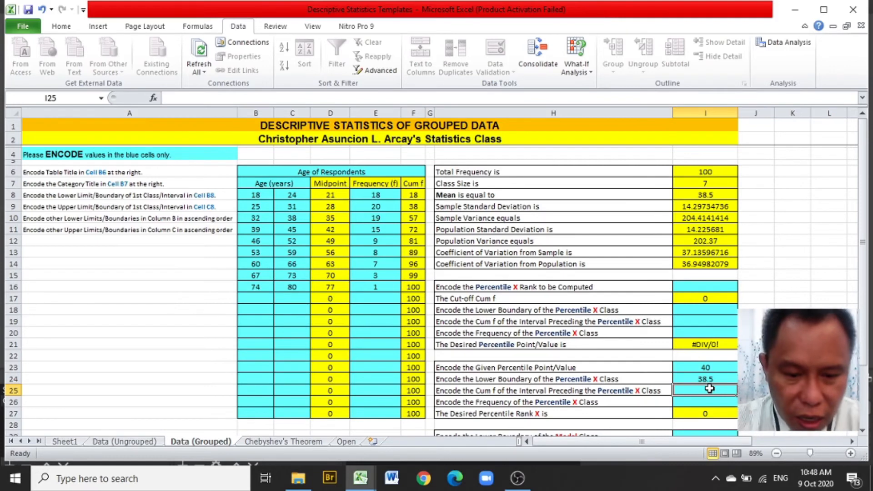
type("57")
key("Return")
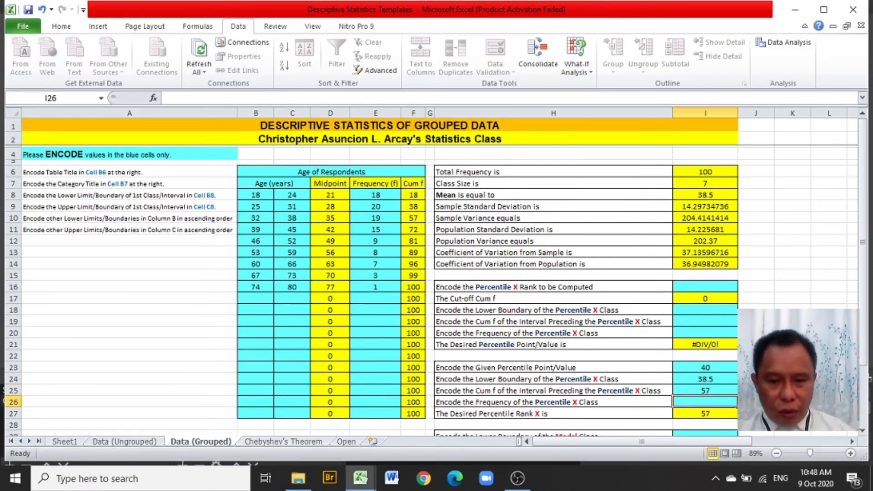
Step: Enter 15 in cell I26 as the frequency of the 39 to 45 percentile class
left_click(590, 404)
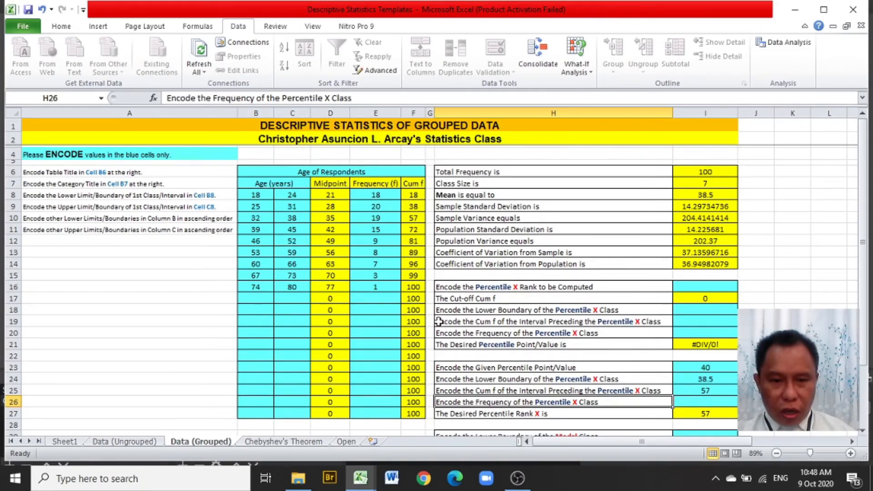
left_click(265, 229)
left_click(286, 230)
left_click(359, 230)
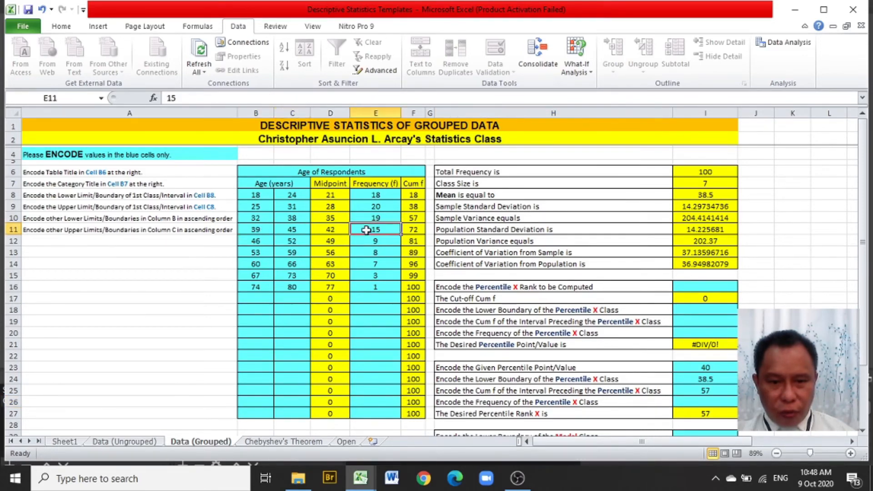
left_click(727, 402)
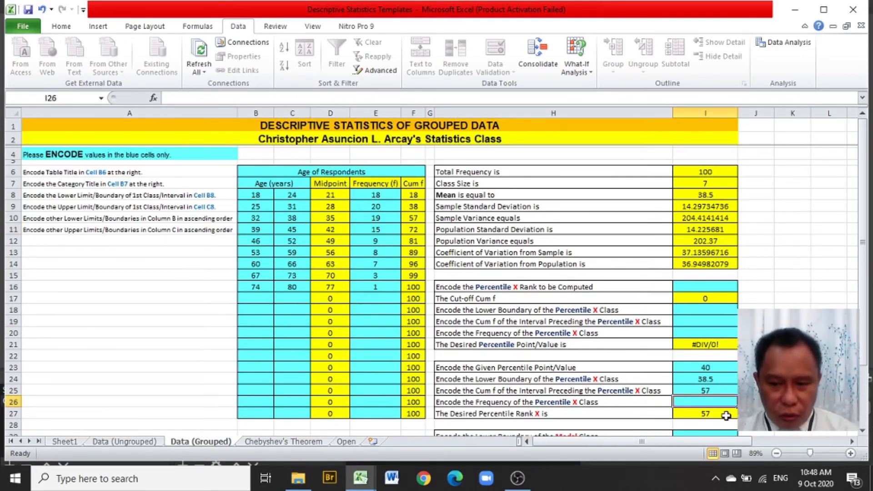
type("15")
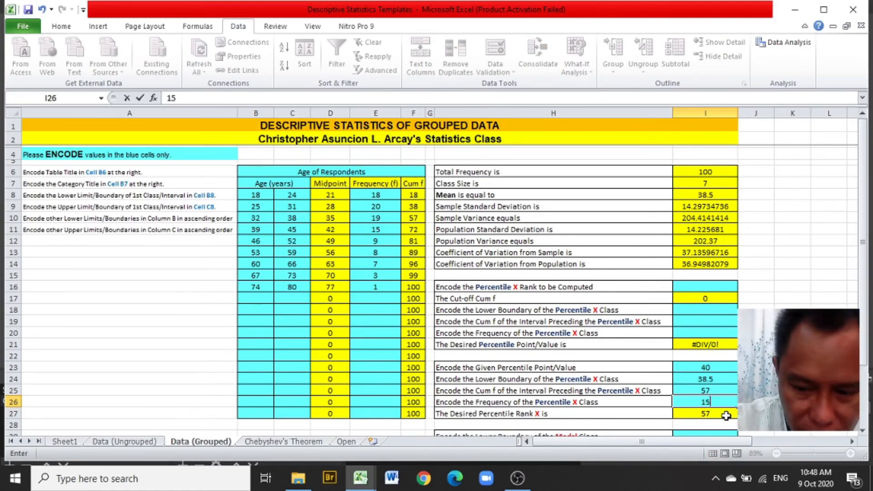
key("Return")
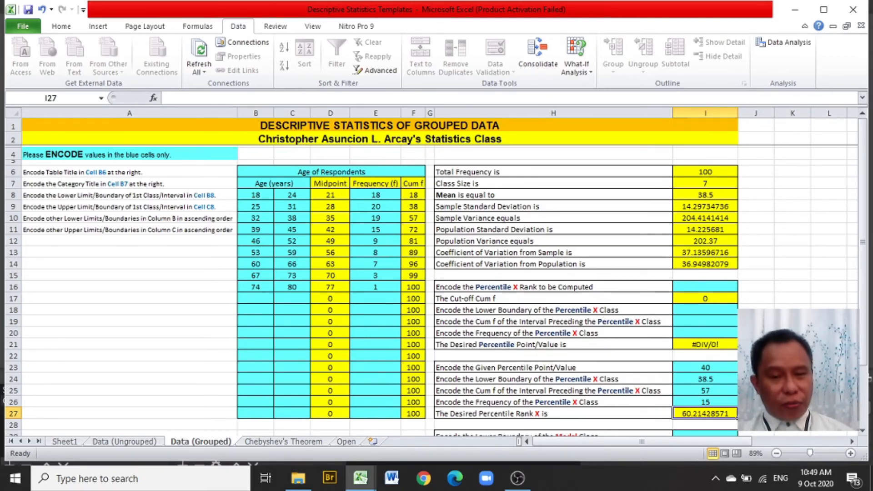
Step: Examine the mode inputs and the frequency distribution to identify the modal class and its age limits
scroll(432, 273, "down", 3)
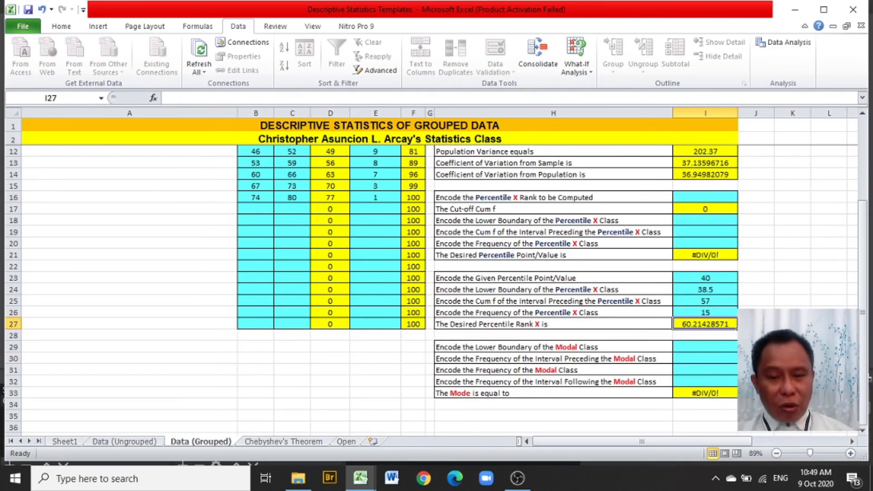
scroll(430, 272, "up", 2)
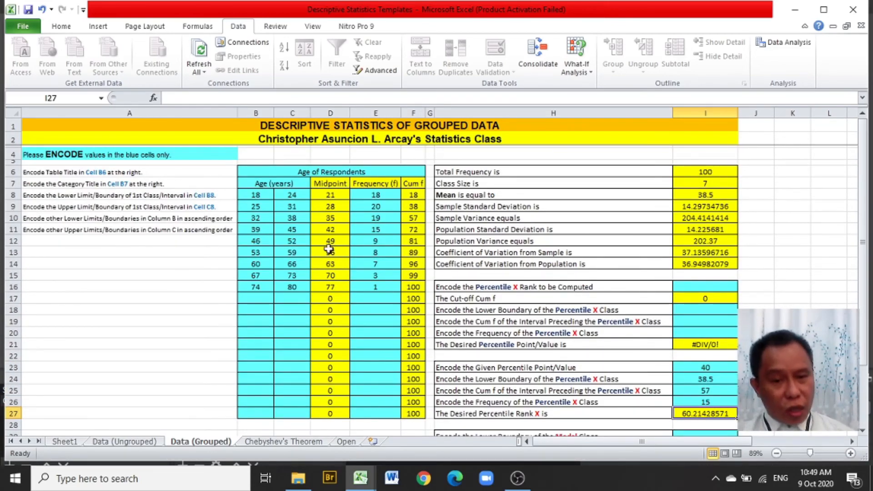
scroll(430, 272, "down", 3)
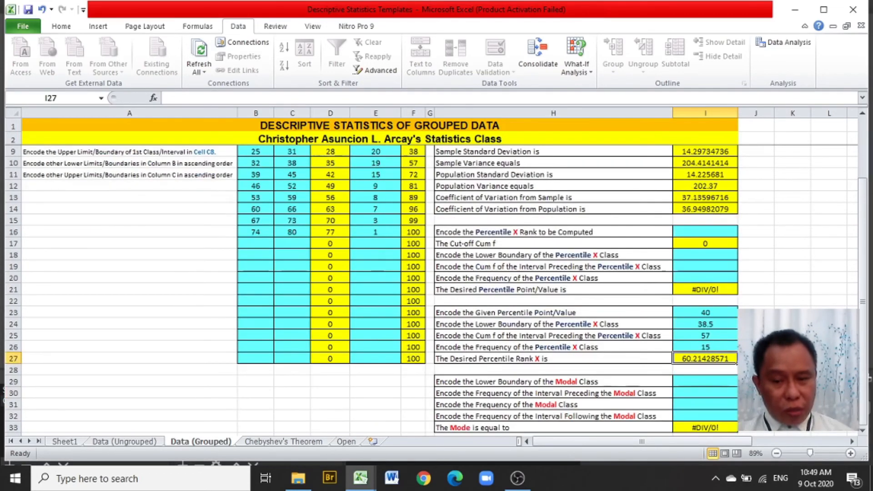
scroll(430, 272, "up", 3)
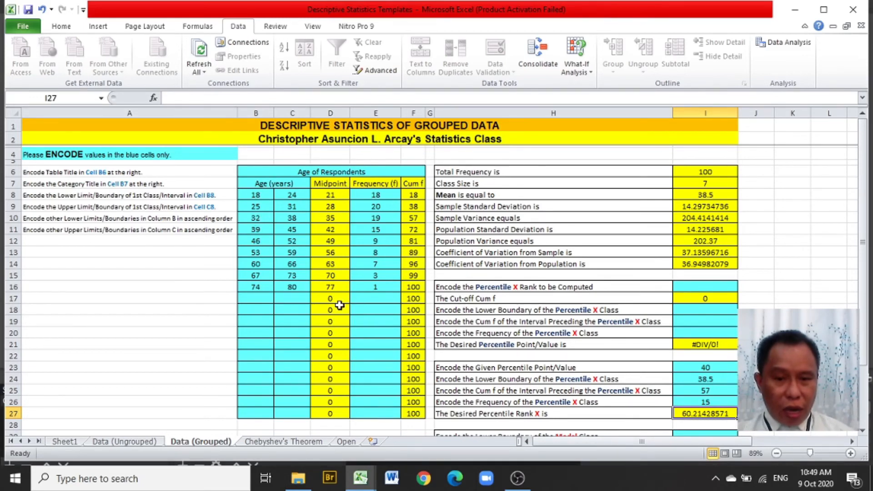
left_click(388, 207)
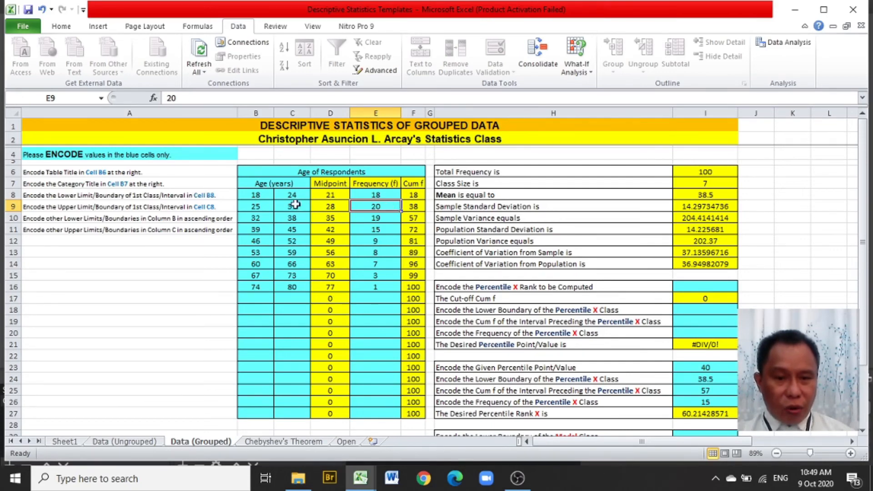
left_click(256, 205)
left_click(285, 205)
left_click(259, 208)
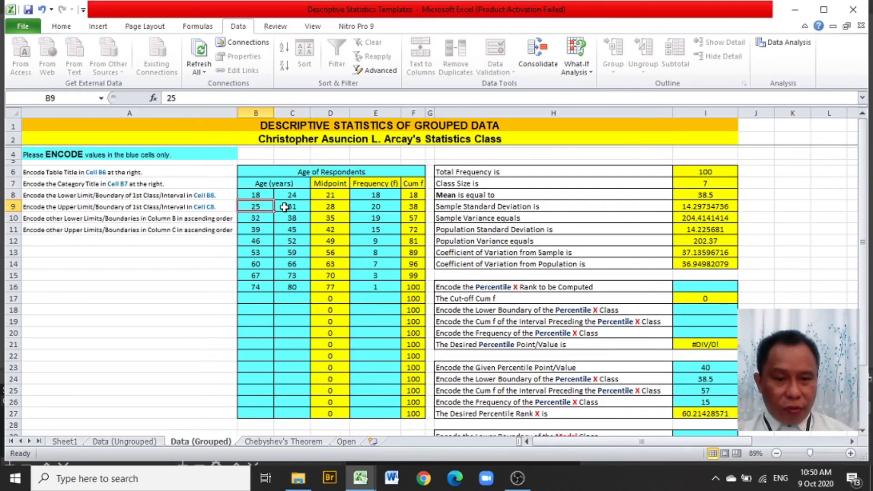
left_click(289, 207)
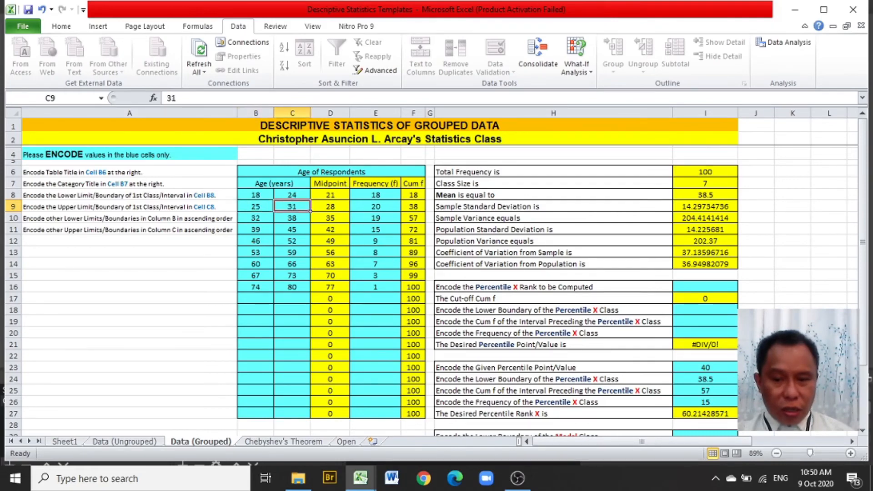
Step: Enter 24.5 in cell I29 as the lower boundary of the 25 to 31 modal class
scroll(706, 324, "down", 2)
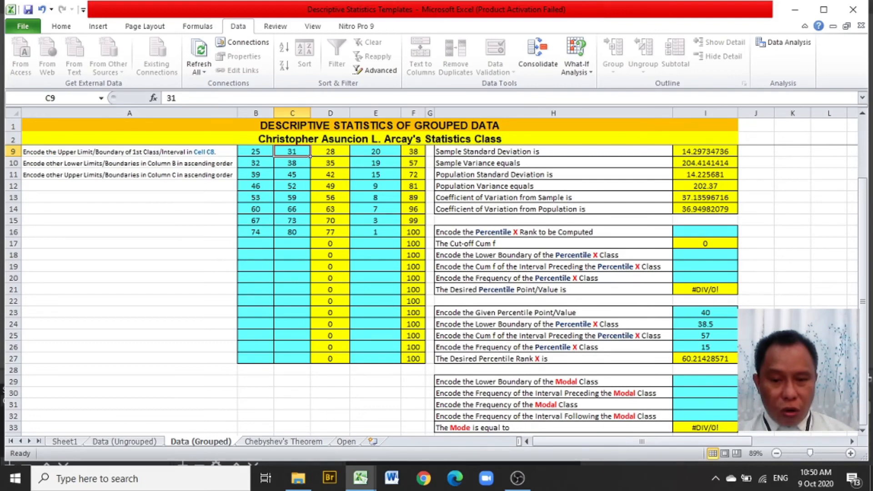
left_click(712, 384)
scroll(322, 219, "up", 2)
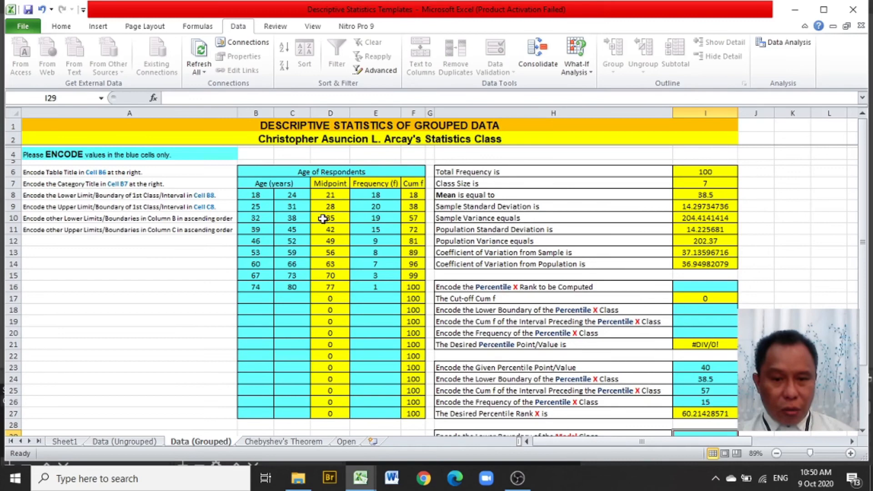
left_click(253, 207)
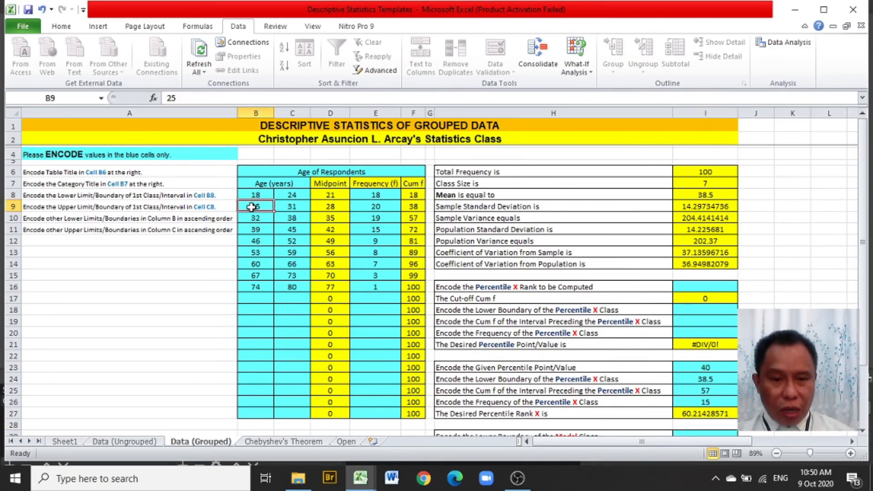
left_click(282, 208)
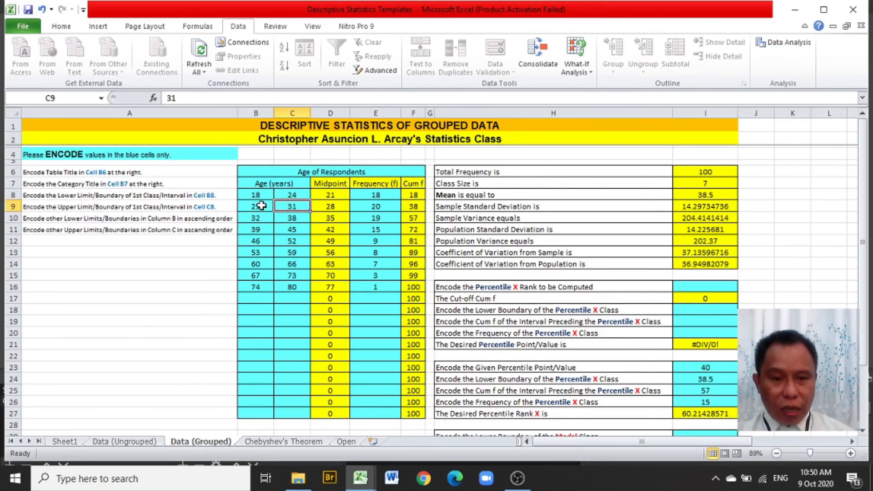
left_click(260, 207)
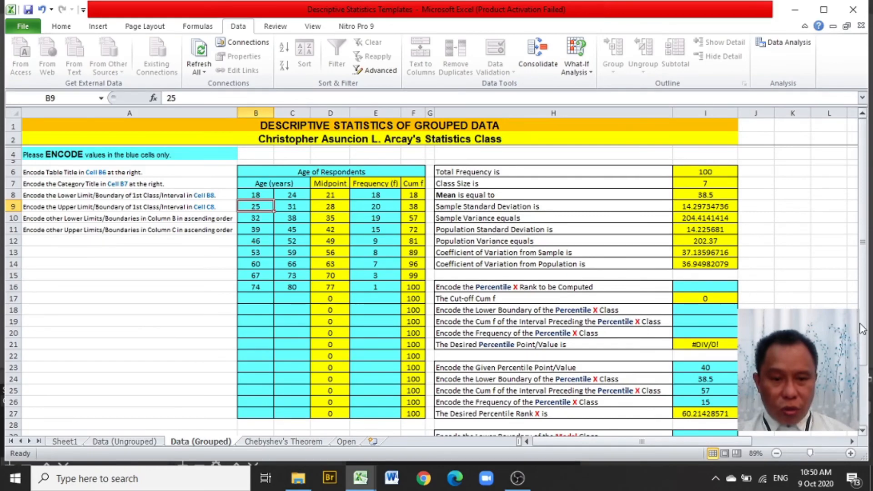
scroll(640, 275, "down", 2)
left_click(713, 376)
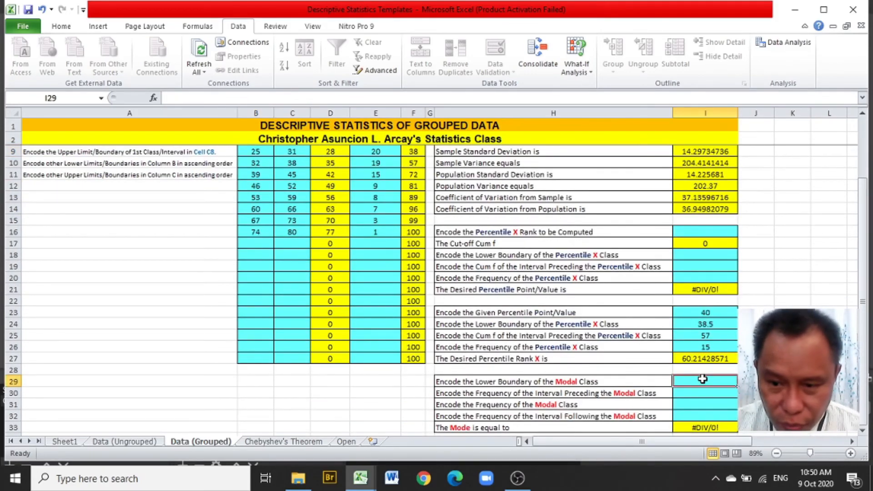
type("24.5")
key("Return")
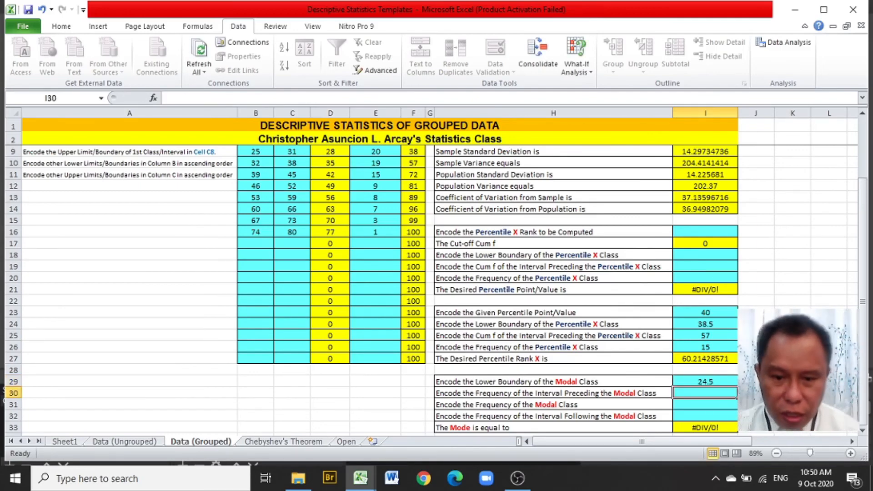
scroll(432, 285, "up", 2)
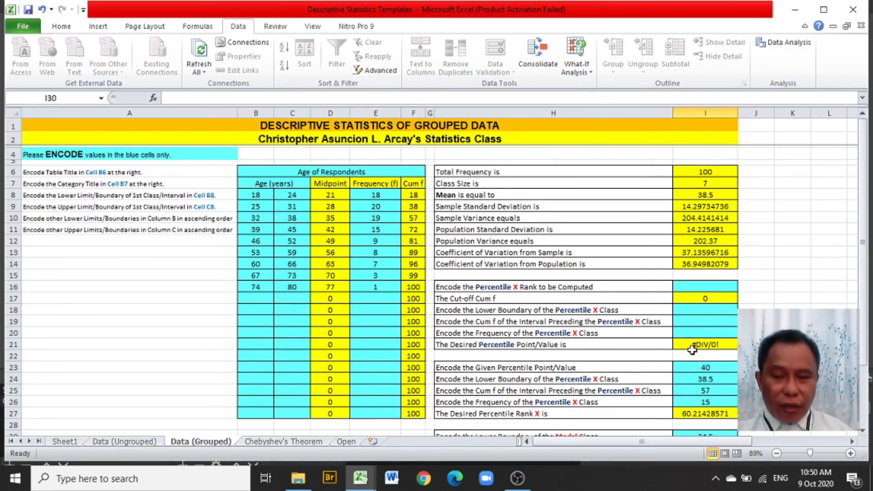
Step: Enter 18 in cell I30 as the frequency preceding the modal class and 20 in cell I31 as the modal class frequency
scroll(692, 350, "down", 2)
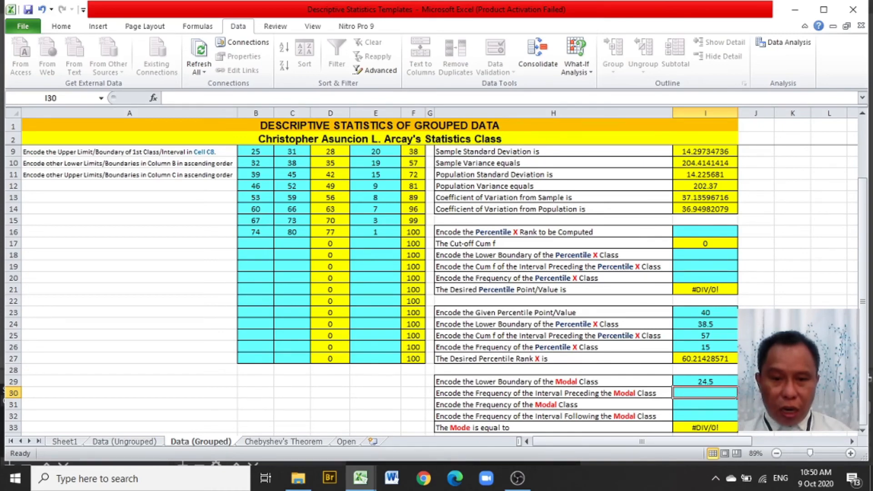
scroll(714, 341, "up", 1)
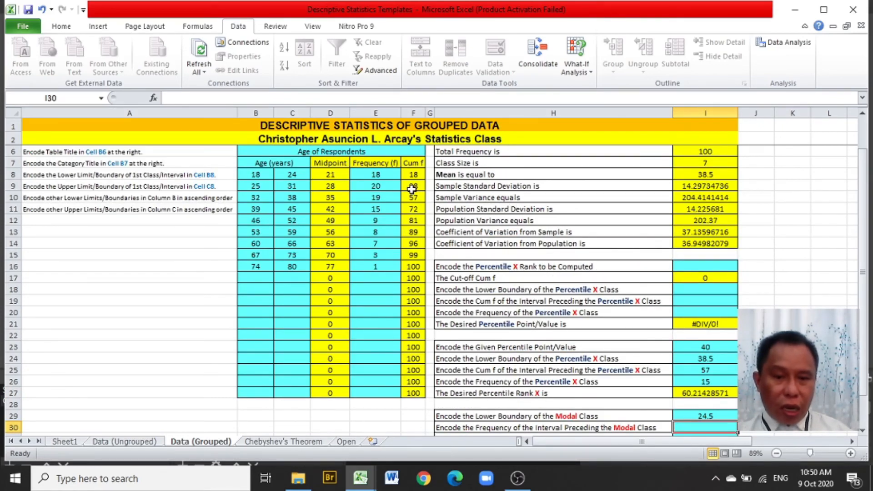
left_click(385, 186)
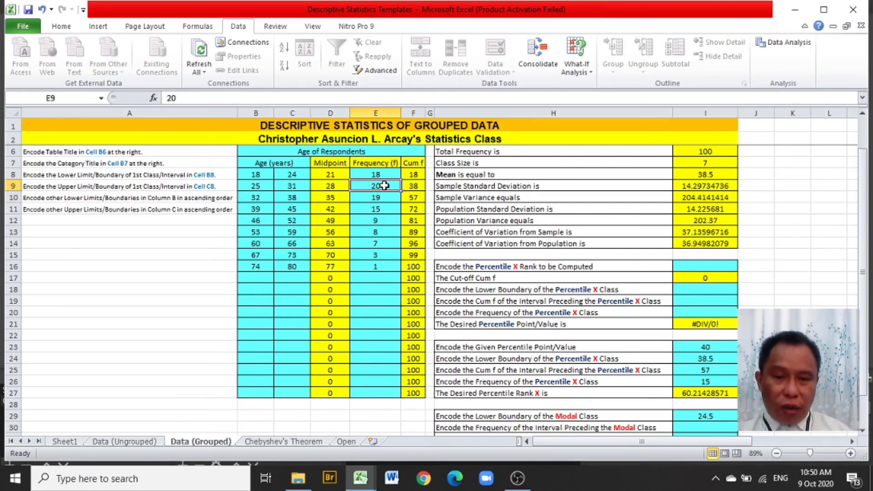
left_click(386, 173)
scroll(753, 309, "down", 2)
left_click(729, 360)
type("1")
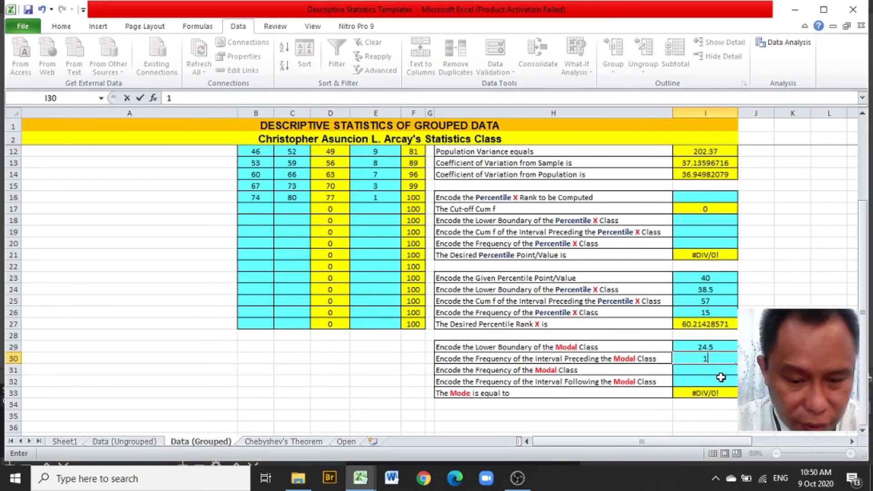
type("8")
key("Return")
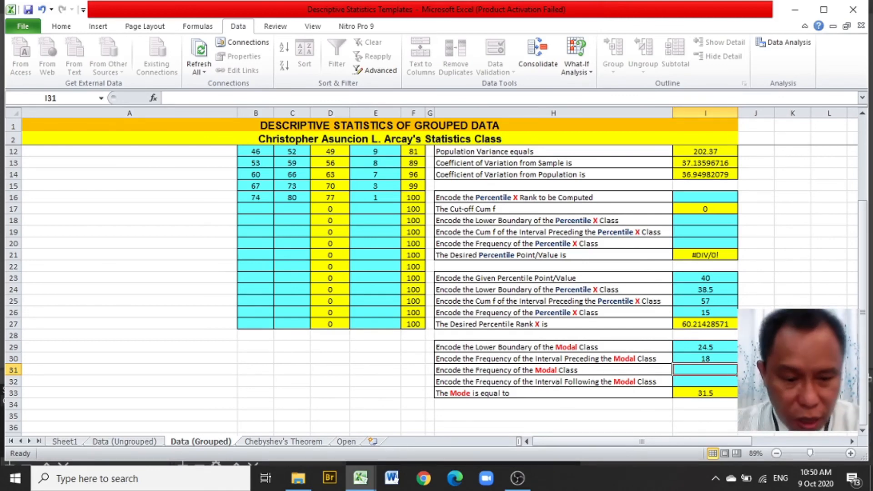
type("20")
key("Return")
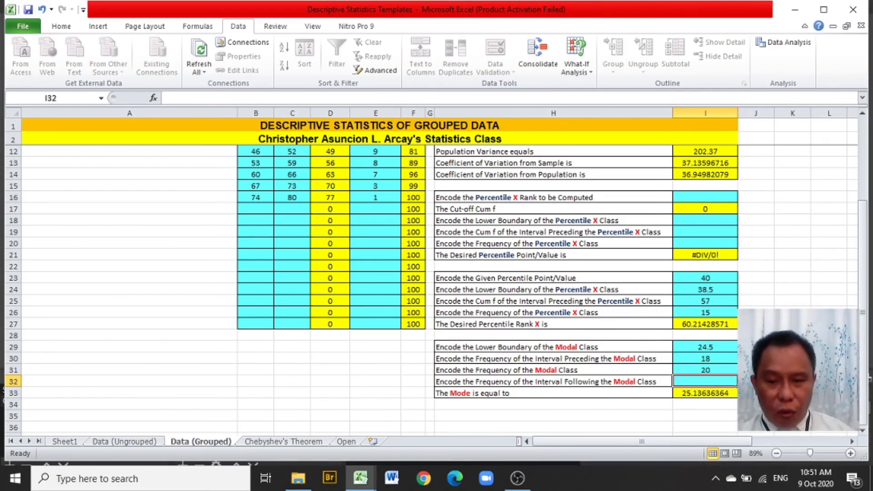
Step: Enter 19 in cell I32 as the frequency of the 32 to 38 interval following the modal class
scroll(708, 319, "up", 2)
left_click(389, 187)
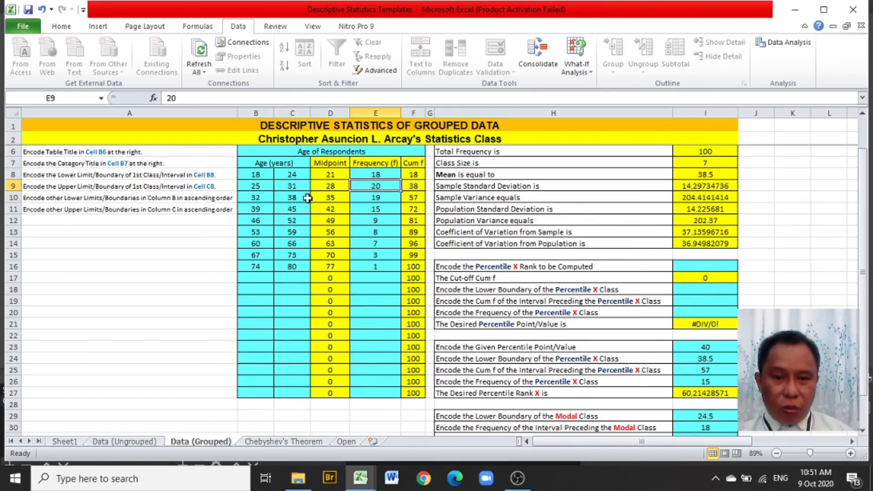
left_click(257, 200)
left_click(279, 197)
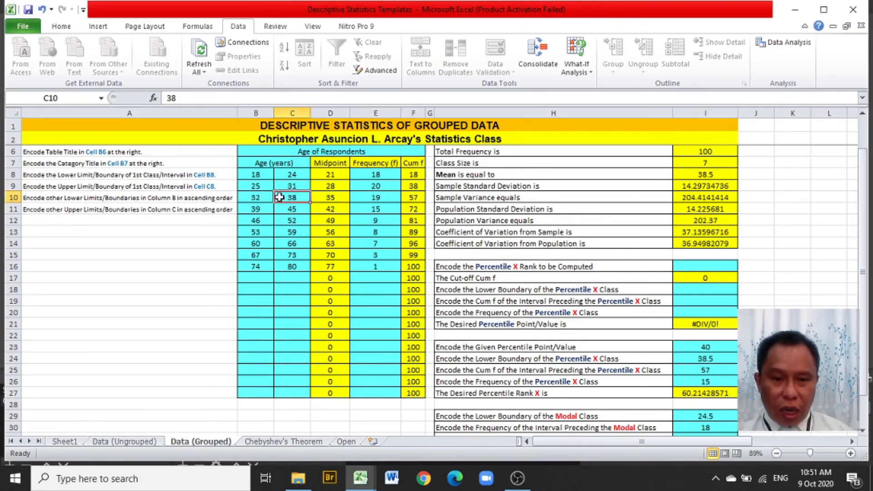
left_click(361, 197)
scroll(589, 248, "down", 2)
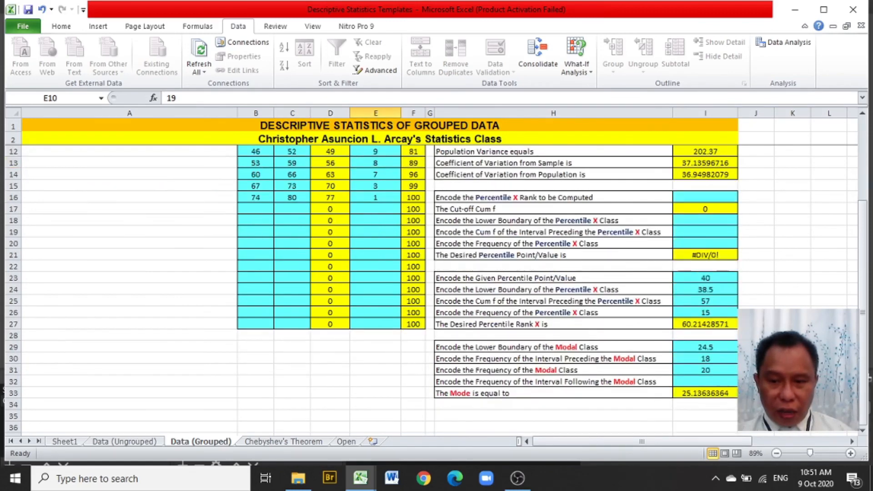
left_click(730, 379)
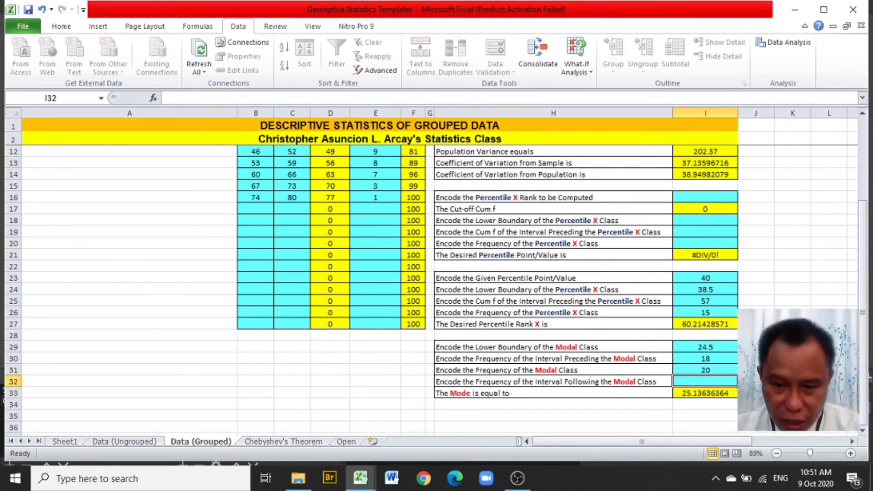
type("19")
key("Return")
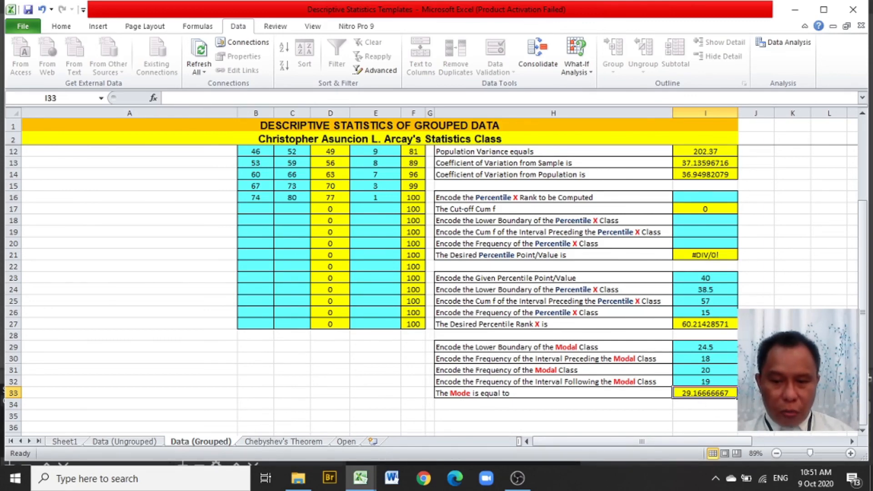
Step: Compare the computed mode with the age limits of the 25 to 31 modal class
scroll(437, 273, "up", 2)
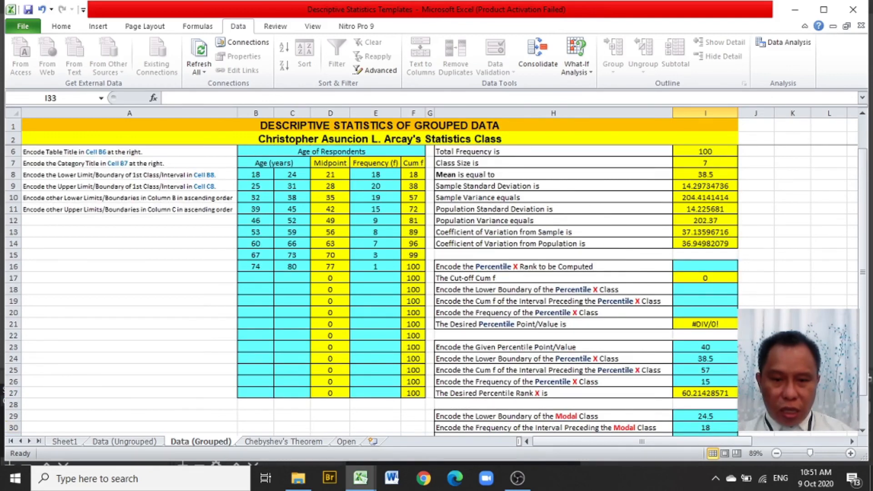
left_click(247, 185)
left_click(286, 185)
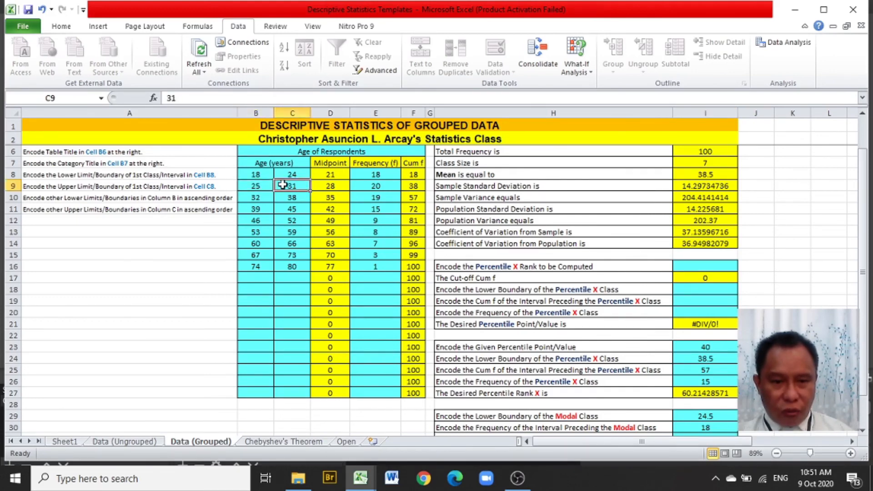
left_click(793, 289)
scroll(799, 288, "down", 3)
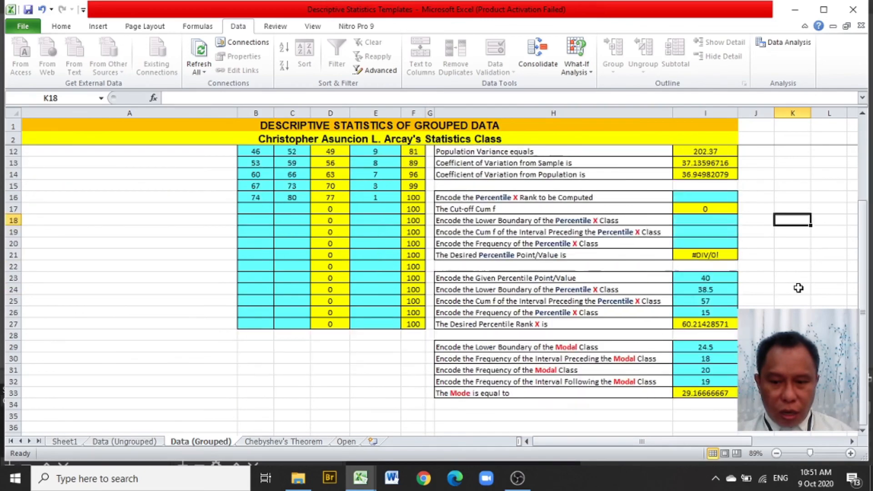
scroll(799, 288, "up", 3)
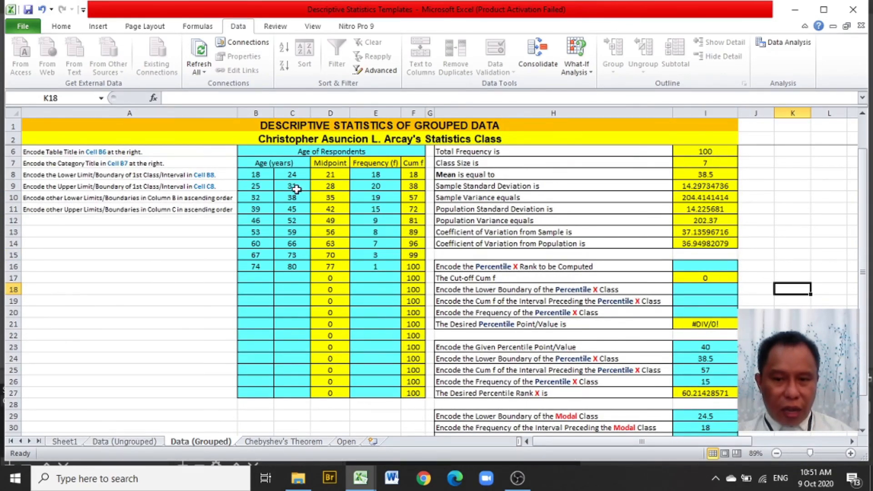
scroll(296, 189, "up", 1)
scroll(726, 314, "down", 2)
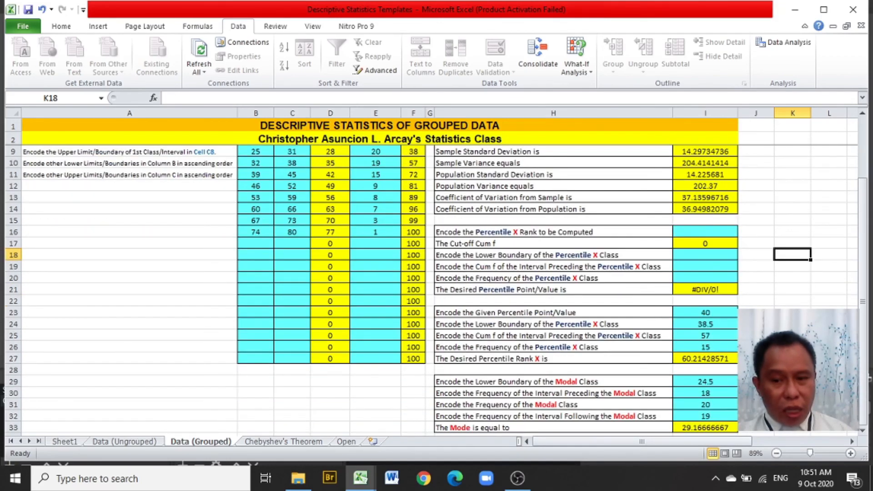
Step: Clear the percentile rank inputs in cells I23 to I26 and the mode inputs in cells I29 to I32
left_click_drag(736, 317, 733, 344)
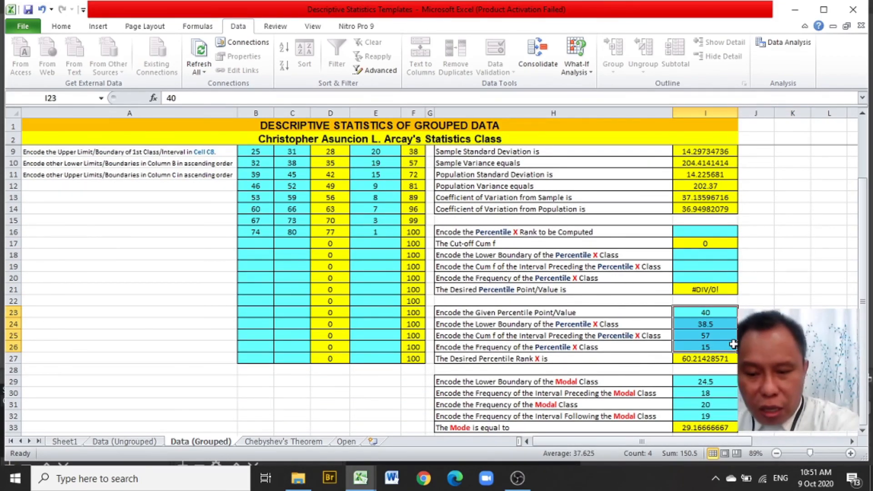
key("Delete")
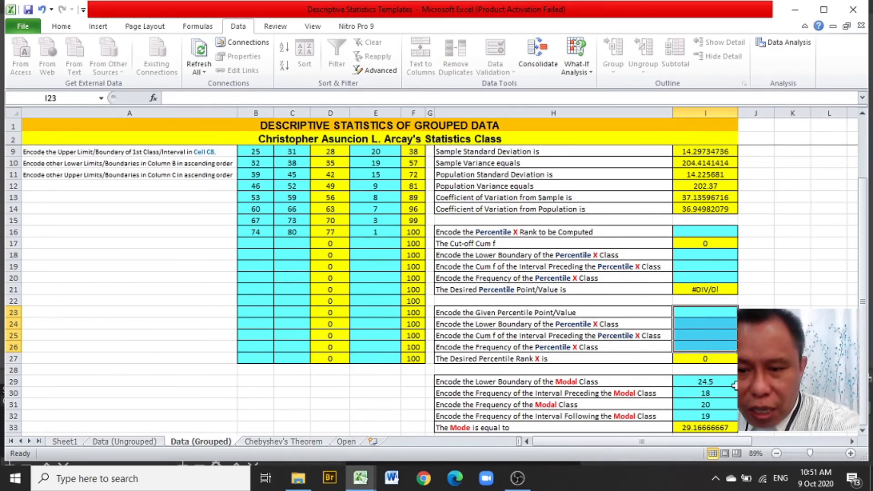
left_click_drag(729, 387, 730, 415)
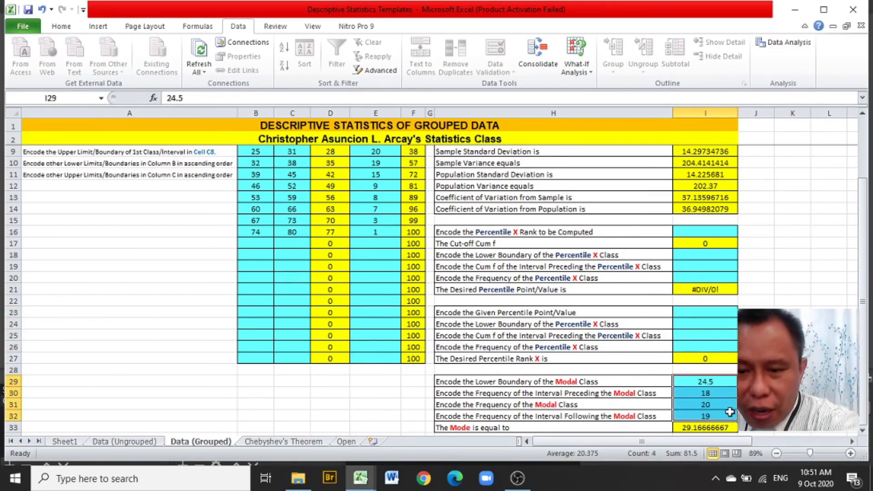
key("Delete")
scroll(730, 415, "up", 3)
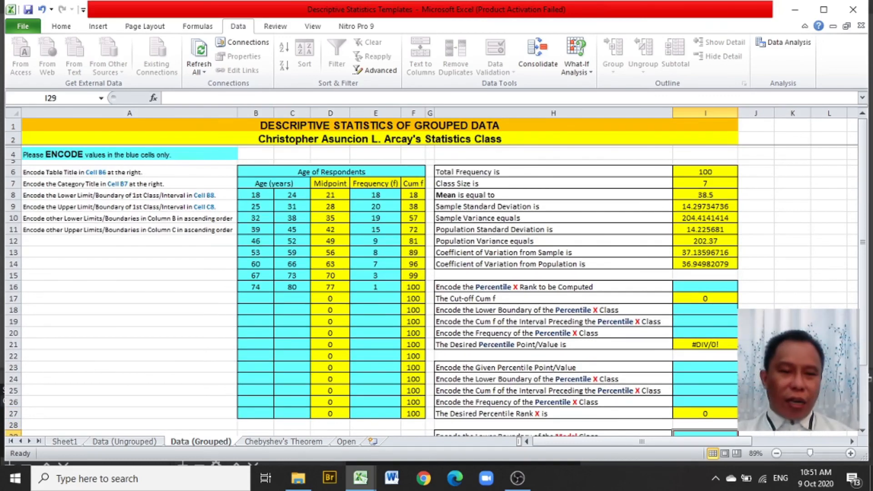